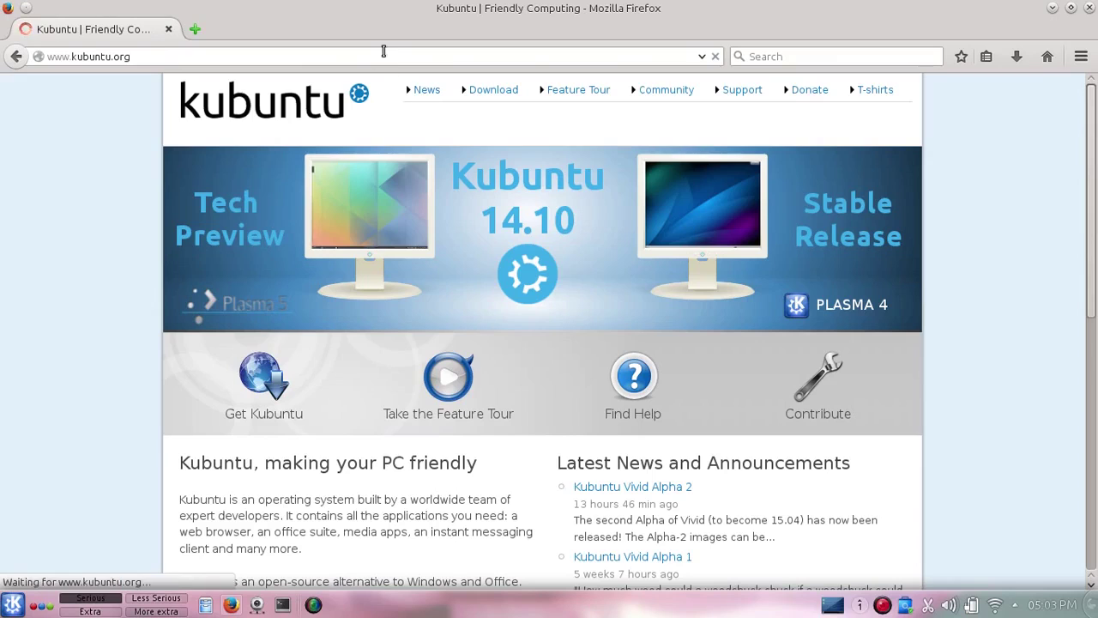
pyautogui.click(384, 54)
pyautogui.doubleClick(385, 53)
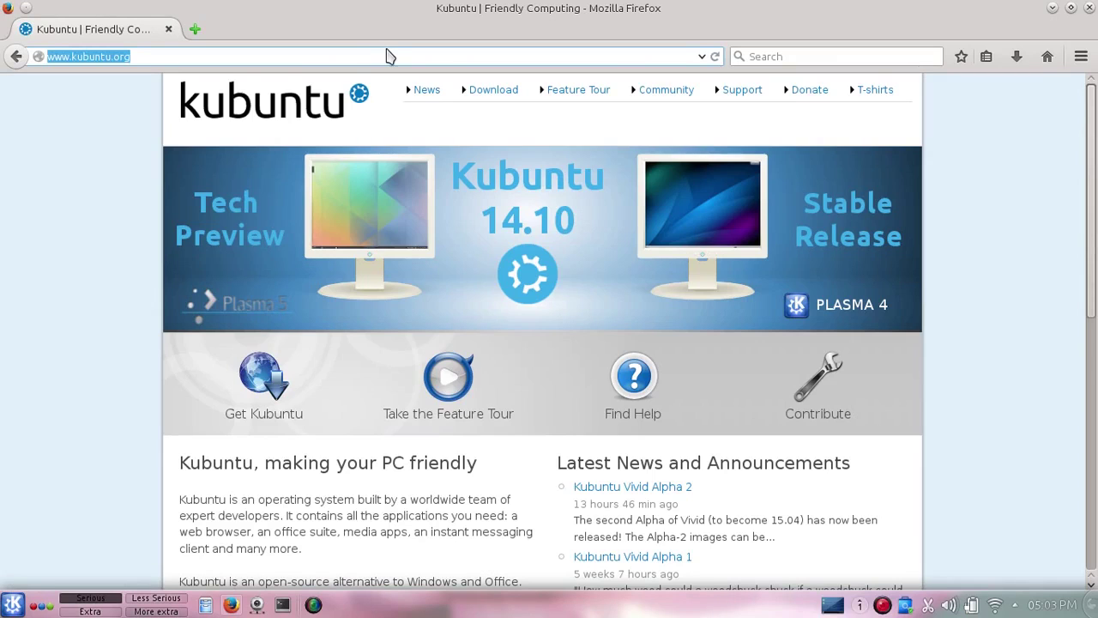
pyautogui.write('ww')
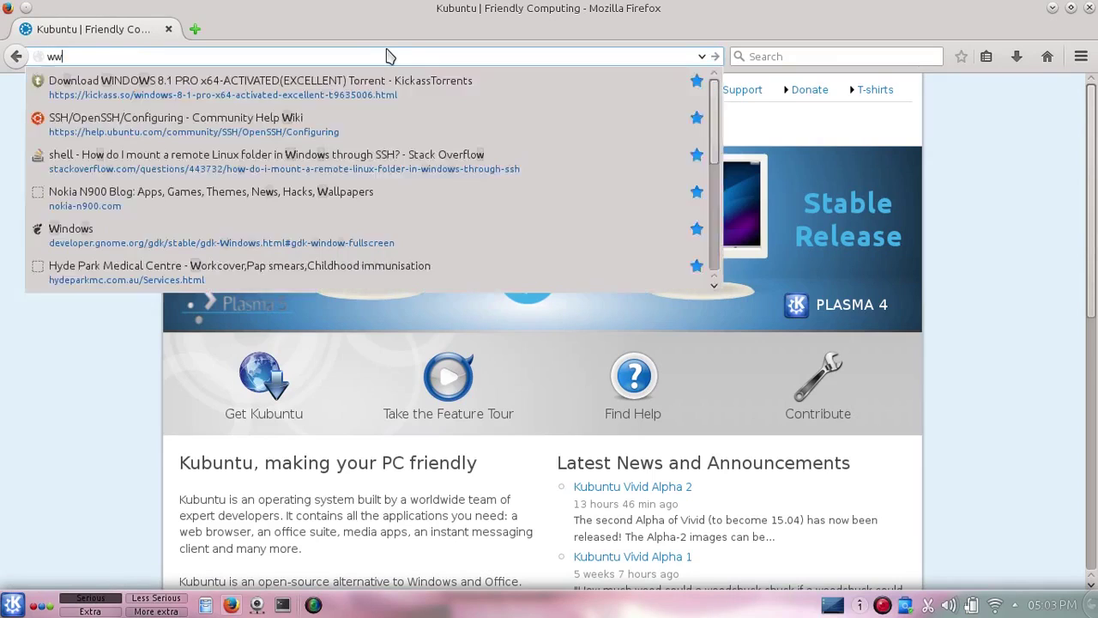
pyautogui.write('w.kde.org')
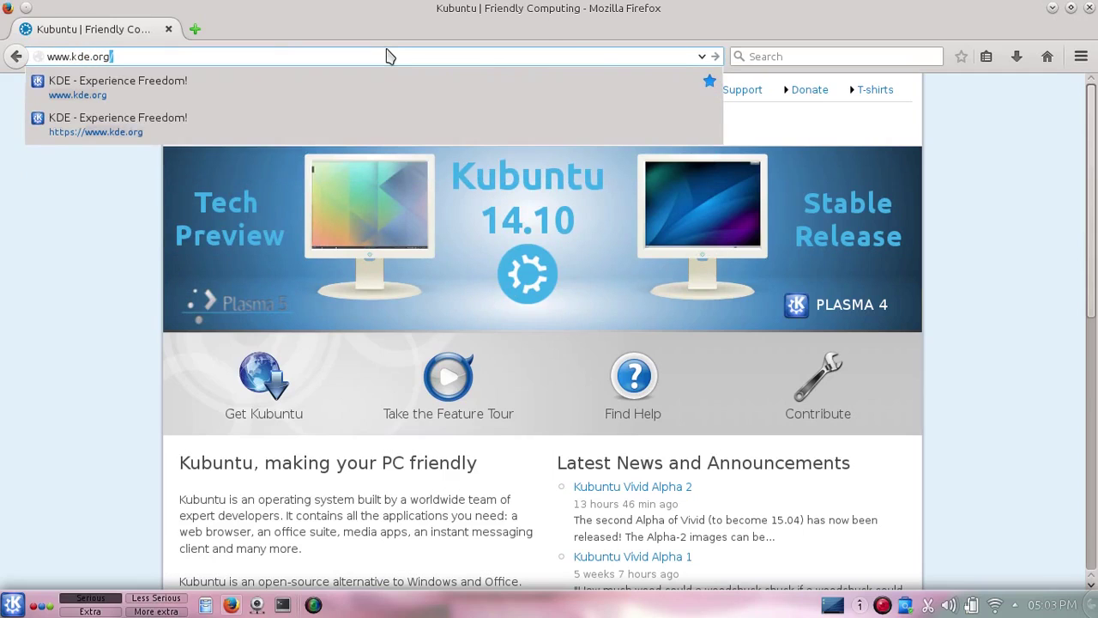
pyautogui.press('Return')
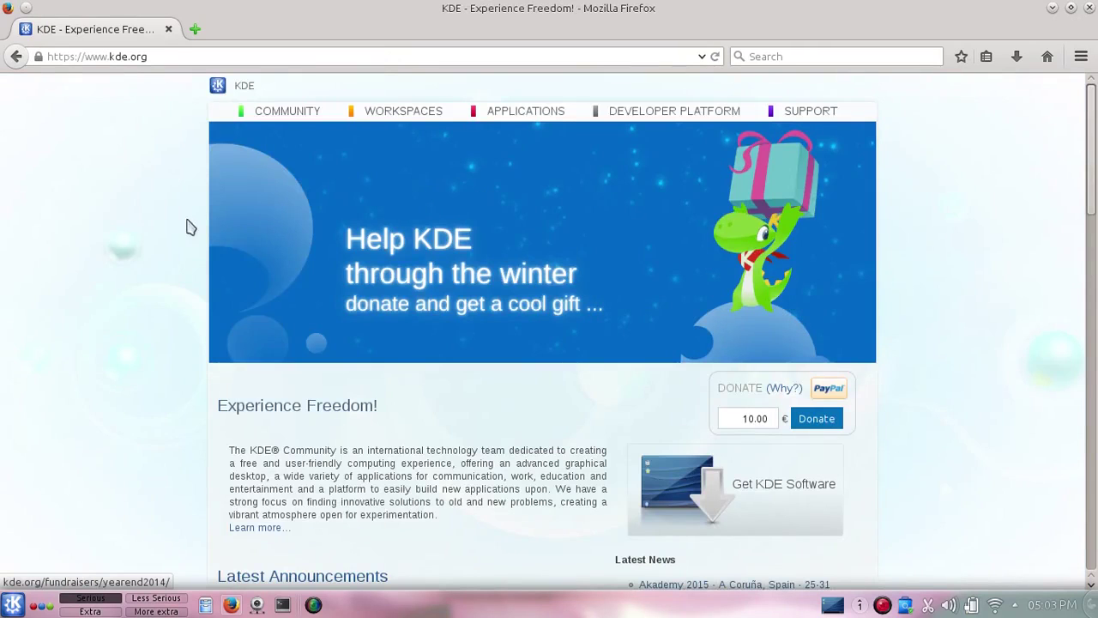
pyautogui.scroll(-10, 176, 236)
pyautogui.scroll(5, 170, 238)
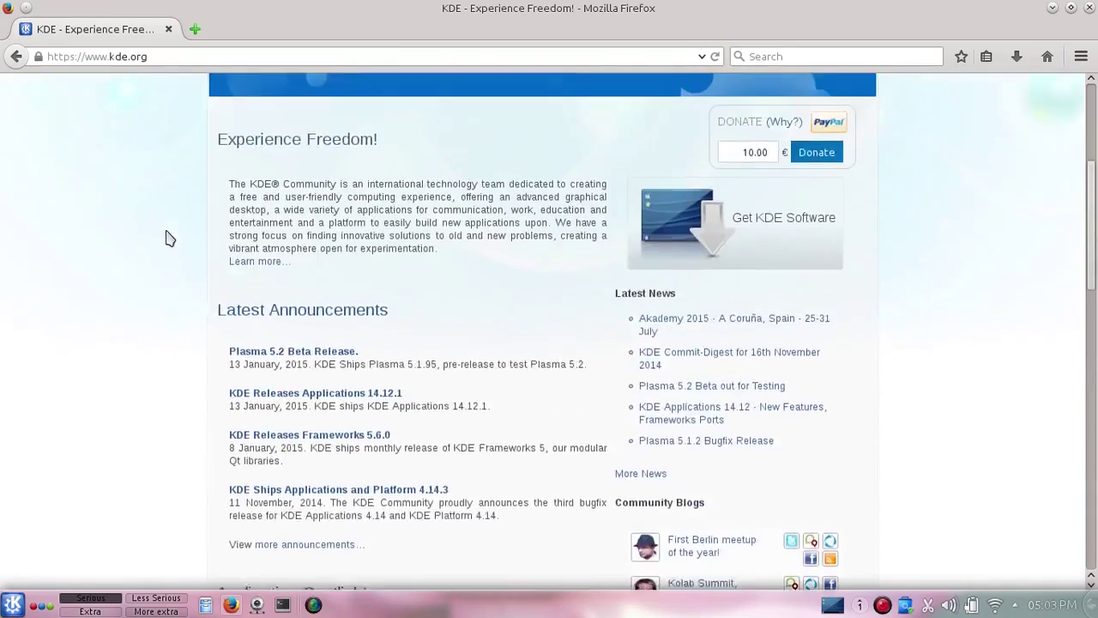
pyautogui.scroll(3, 168, 237)
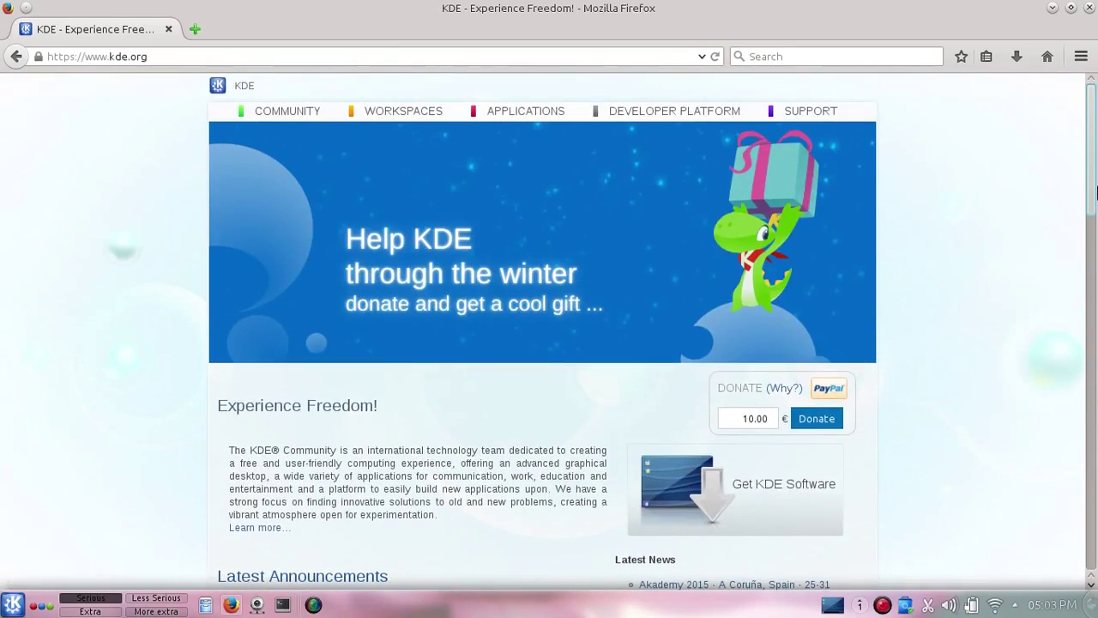
pyautogui.moveTo(1094, 191); pyautogui.dragTo(1094, 137)
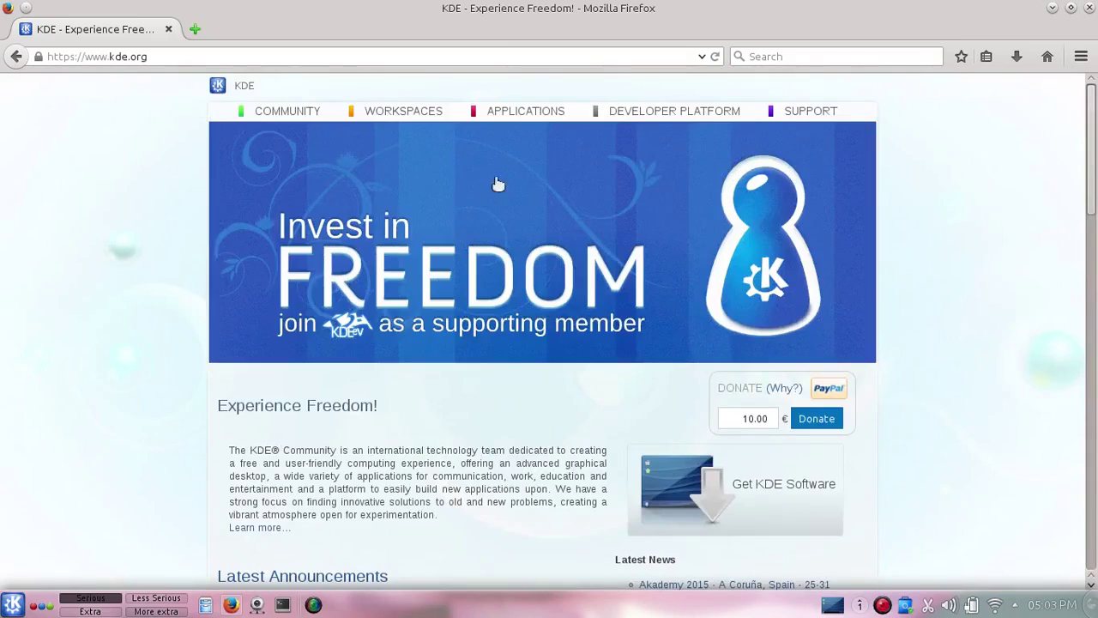
pyautogui.click(159, 55)
pyautogui.write('www.')
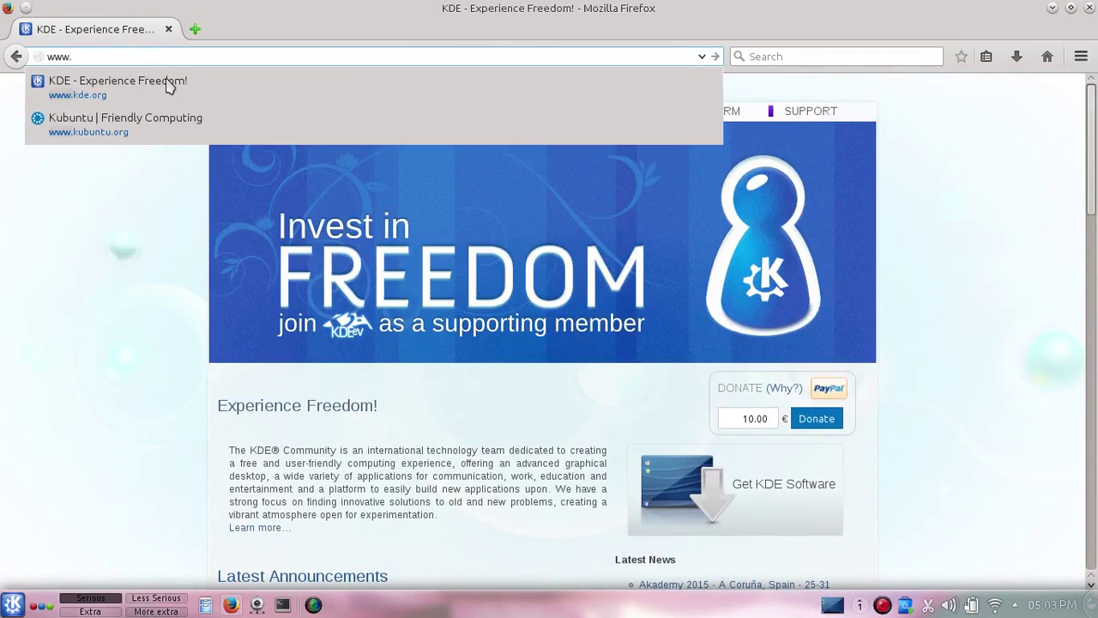
pyautogui.write('kuu')
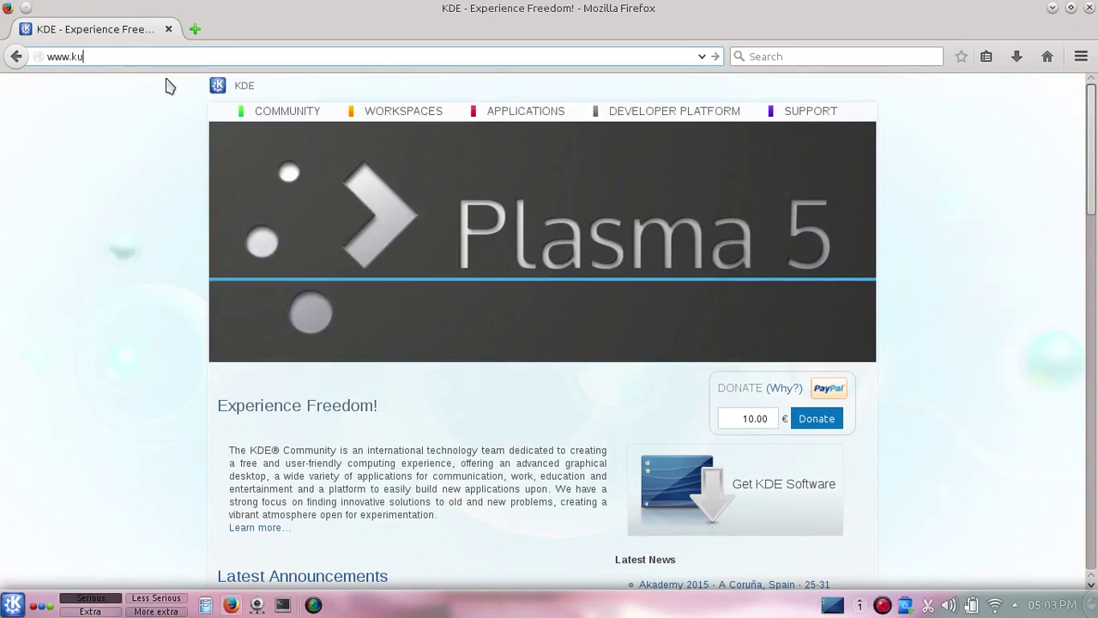
pyautogui.write('buntu.org')
pyautogui.press('Return')
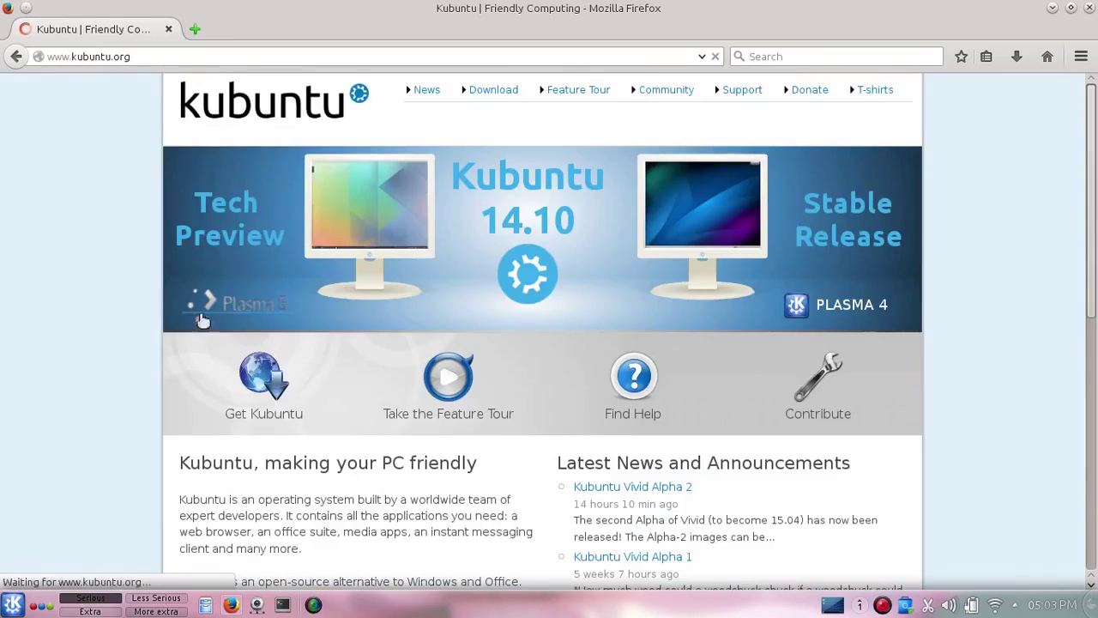
pyautogui.scroll(-5, 662, 345)
pyautogui.scroll(-7, 662, 345)
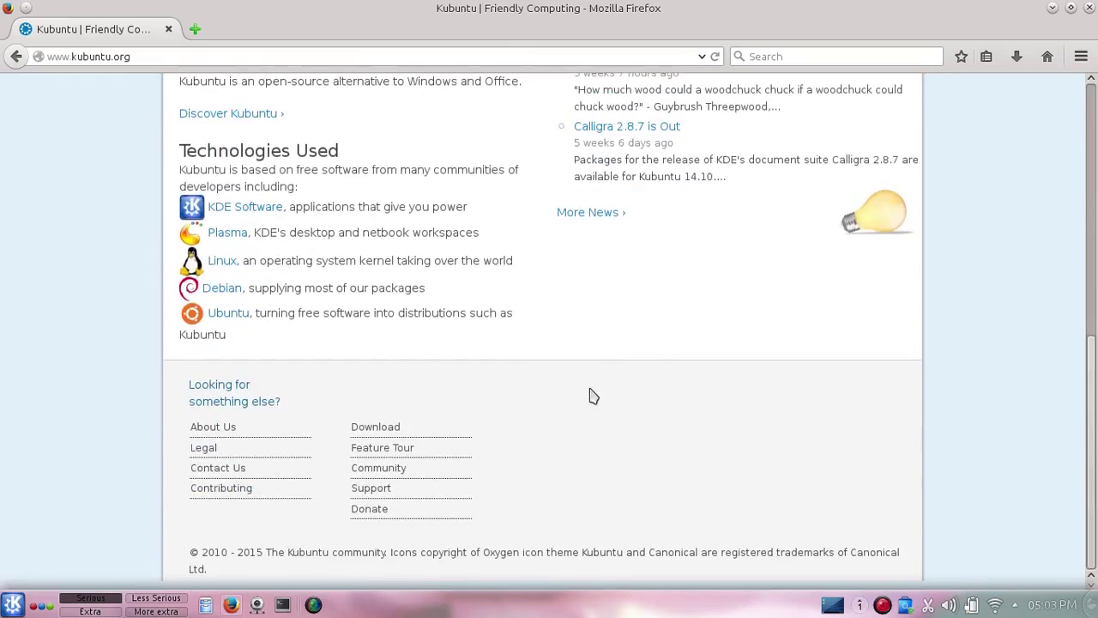
pyautogui.scroll(12, 592, 394)
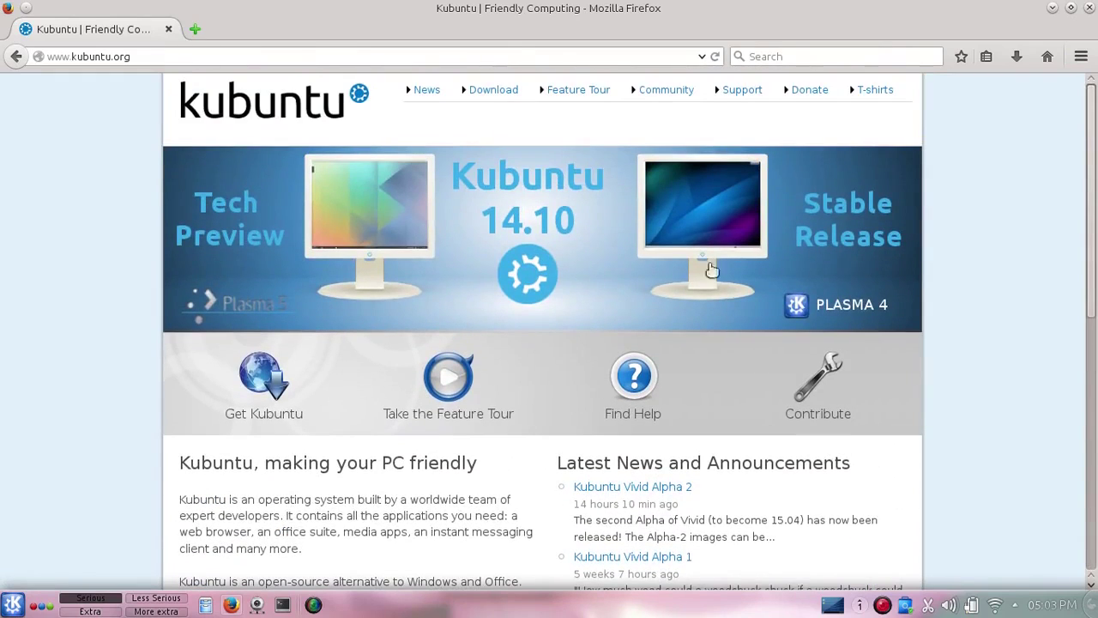
pyautogui.click(1090, 9)
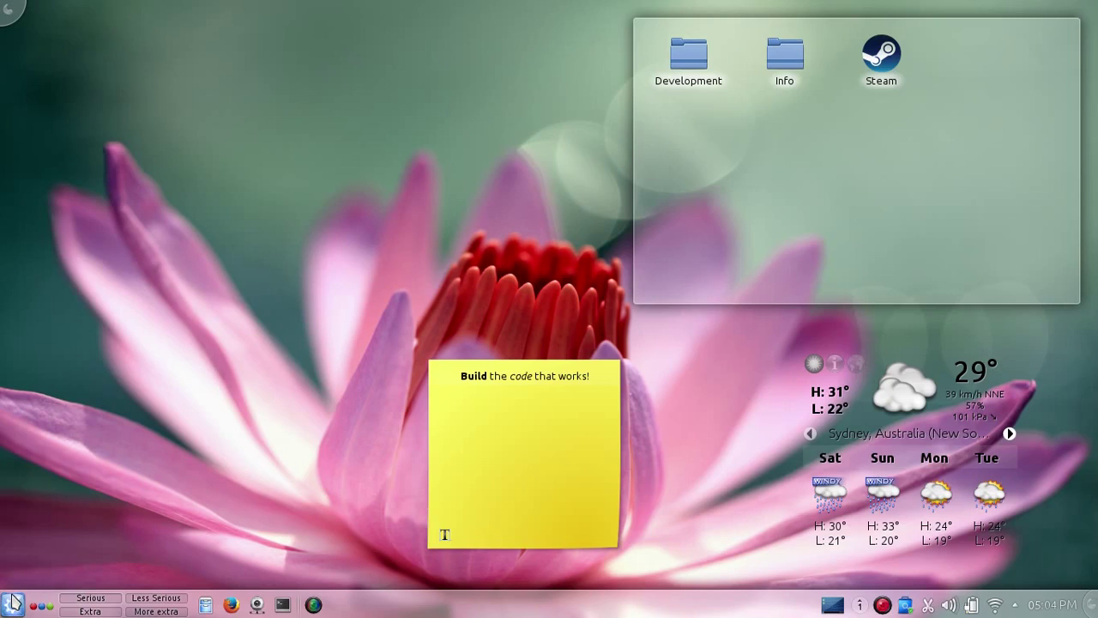
# - View the Computer and Applications sections of the application launcher and close it
pyautogui.click(18, 603)
pyautogui.click(83, 573)
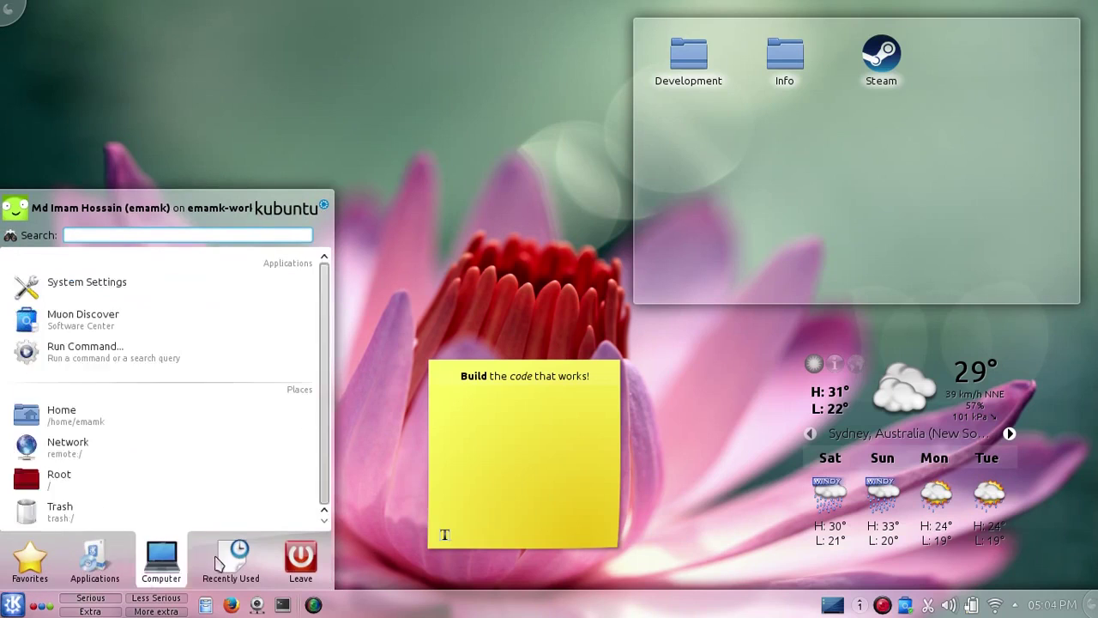
pyautogui.moveTo(227, 559)
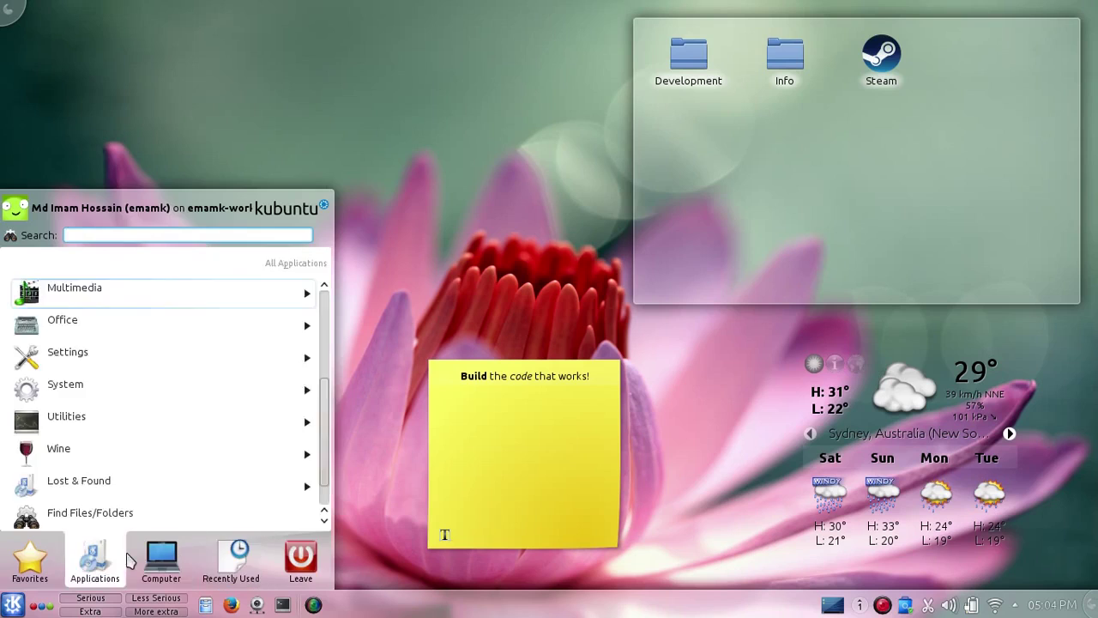
pyautogui.press('Escape')
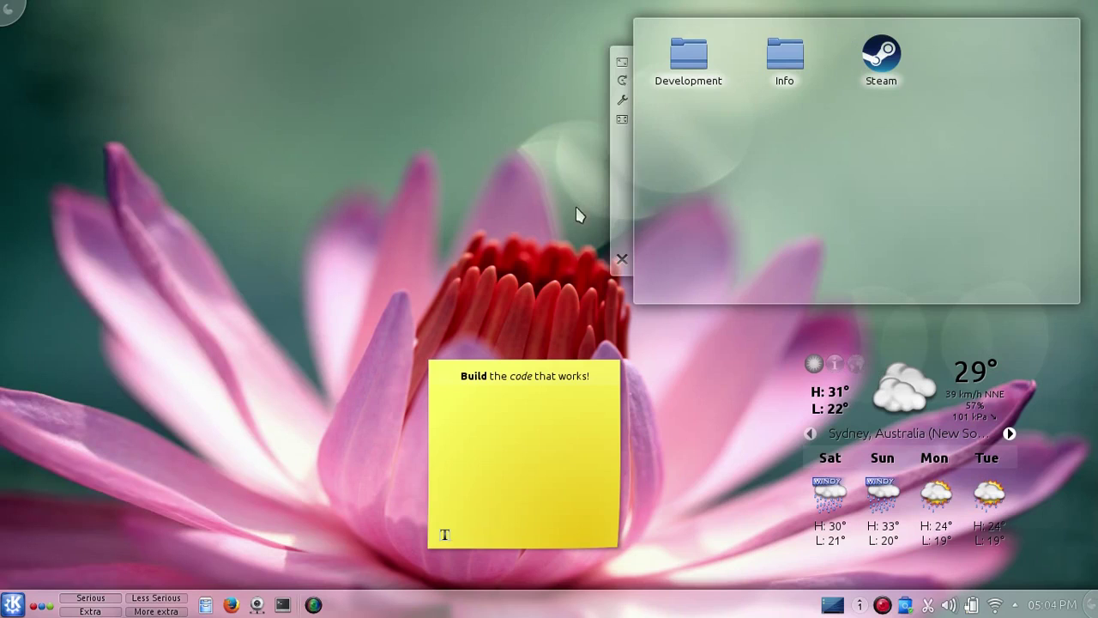
pyautogui.click(1064, 605)
pyautogui.click(1064, 605)
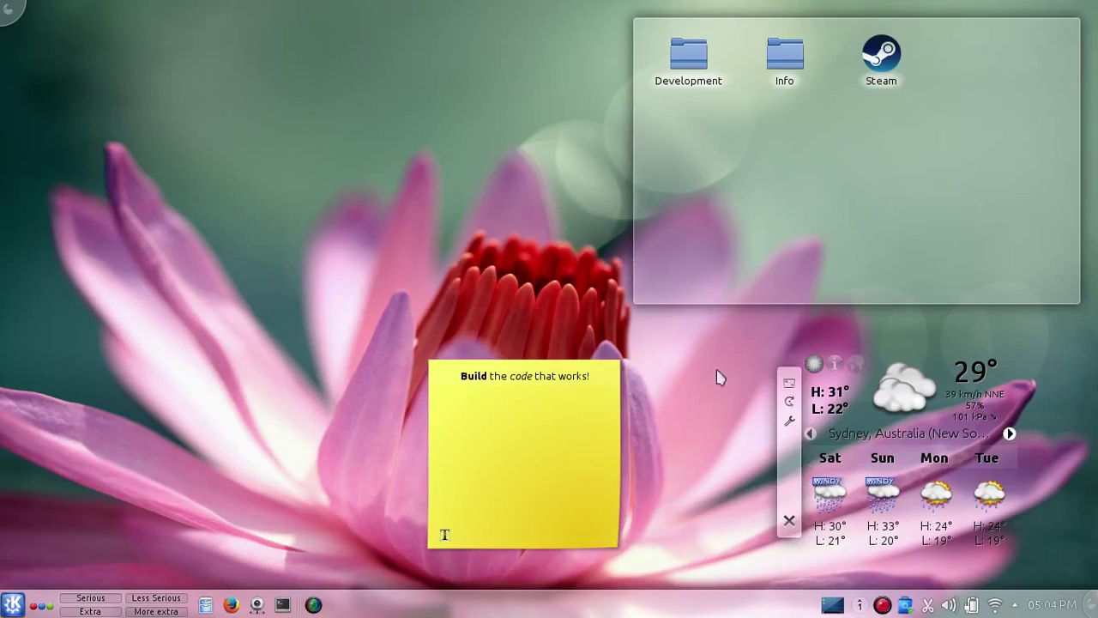
pyautogui.doubleClick(574, 376)
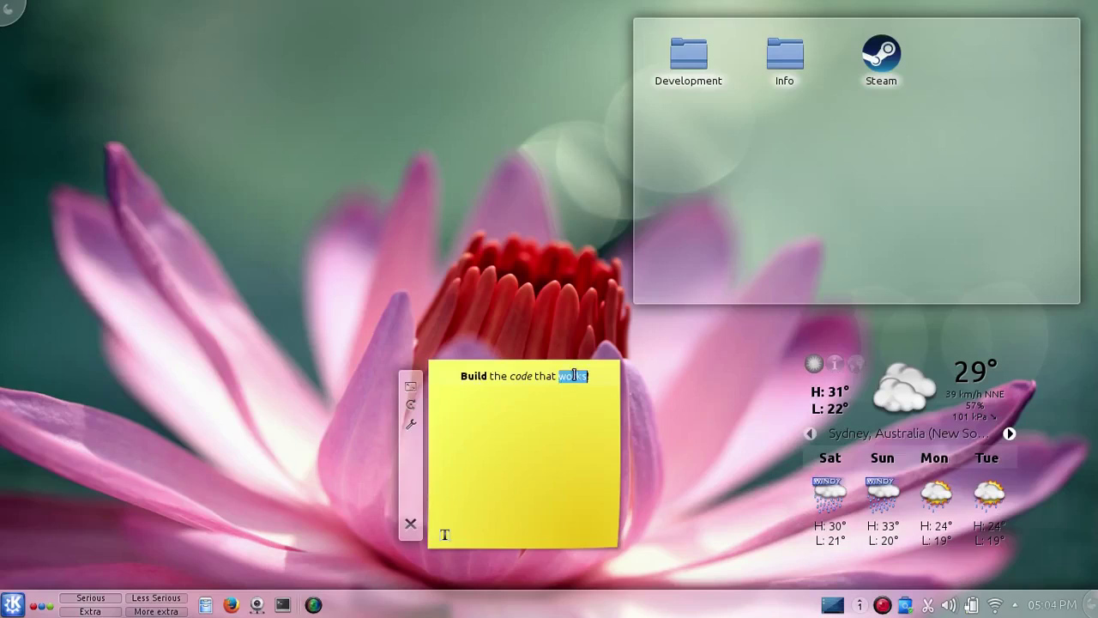
pyautogui.doubleClick(545, 376)
pyautogui.click(525, 376)
pyautogui.doubleClick(505, 377)
pyautogui.doubleClick(480, 378)
pyautogui.doubleClick(497, 377)
pyautogui.click(543, 378)
pyautogui.moveTo(967, 212); pyautogui.dragTo(807, 207)
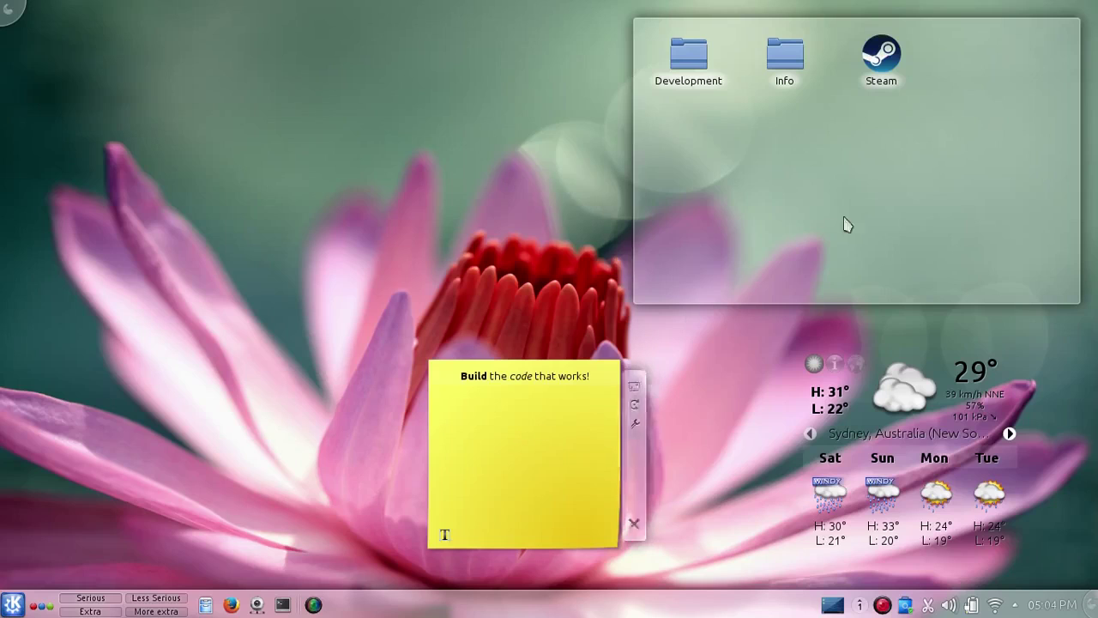
pyautogui.moveTo(1029, 261); pyautogui.dragTo(832, 183)
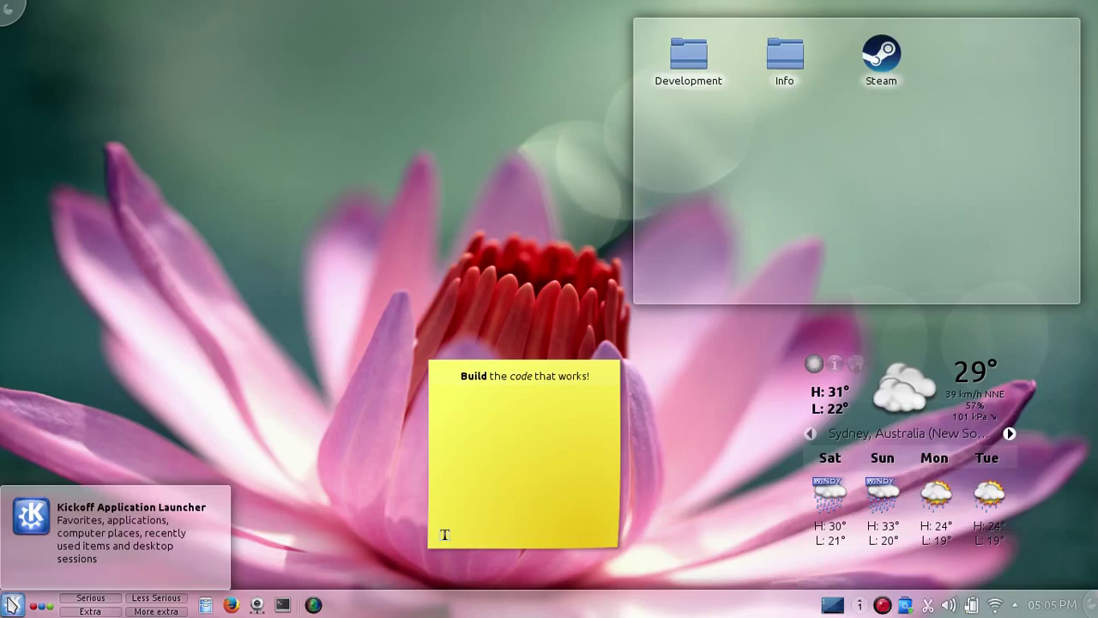
# - Look through the application launcher's Applications, Computer, Recently Used and Leave sections and close it
pyautogui.click(12, 604)
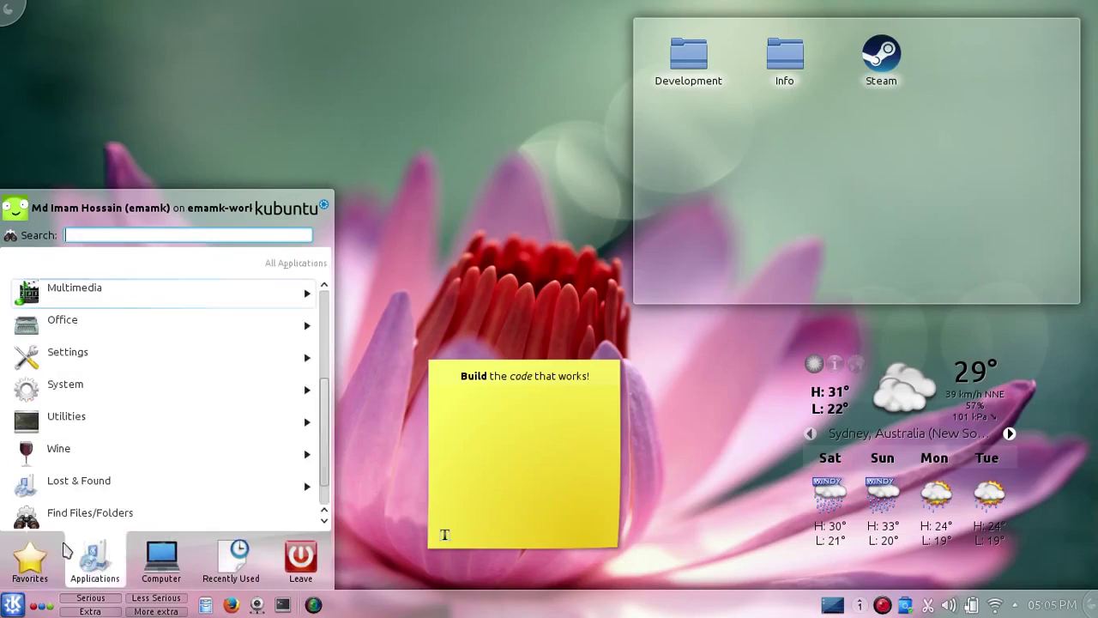
pyautogui.moveTo(64, 550)
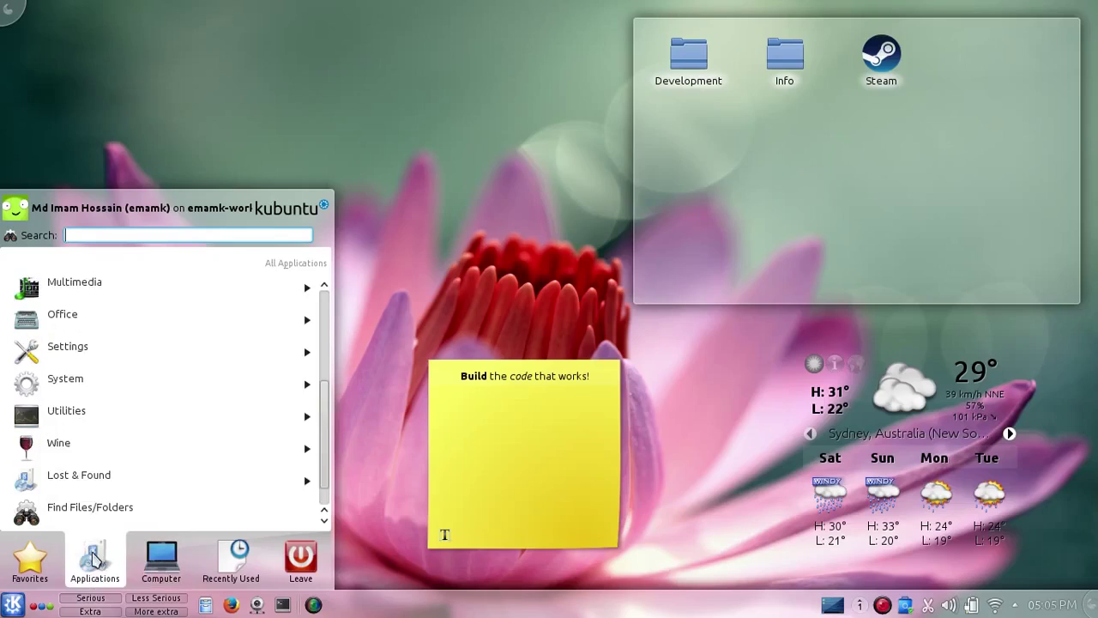
pyautogui.scroll(-1, 164, 471)
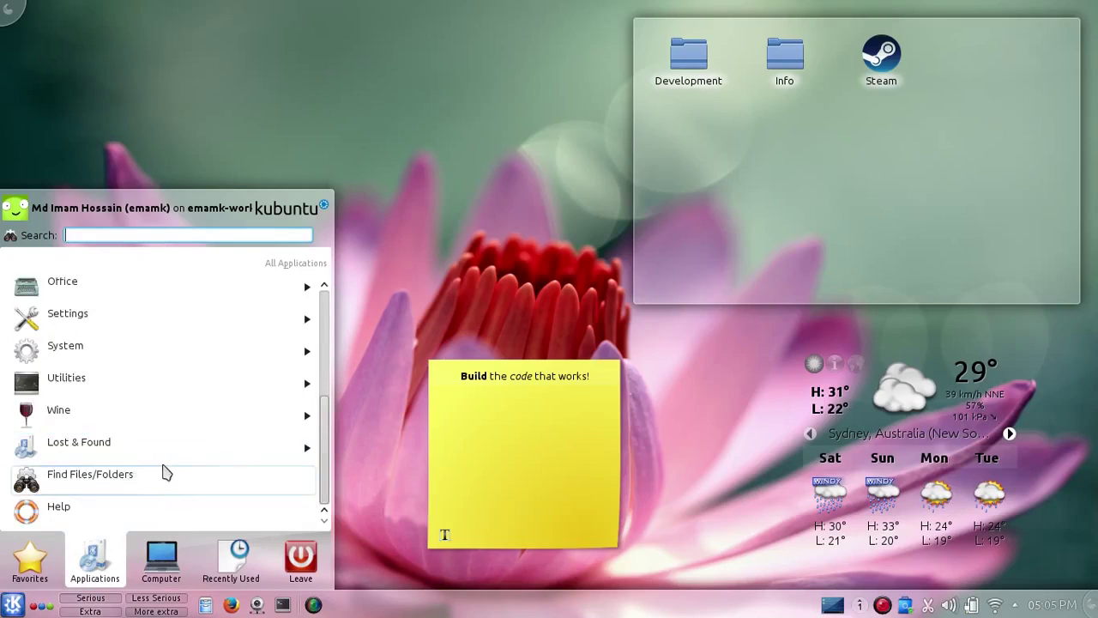
pyautogui.scroll(4, 168, 472)
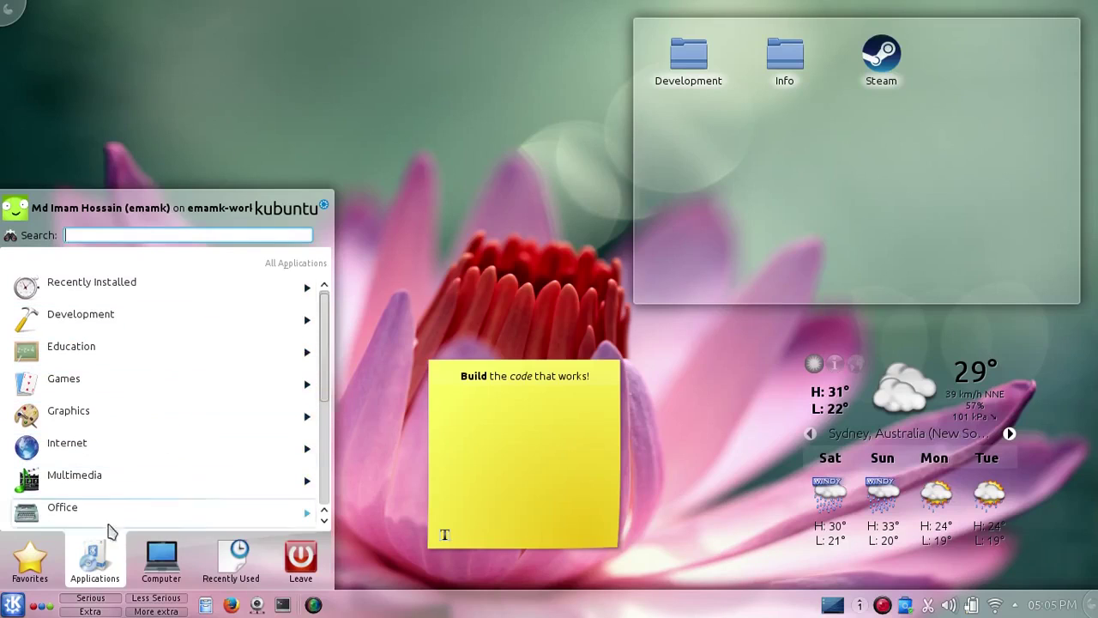
pyautogui.click(153, 565)
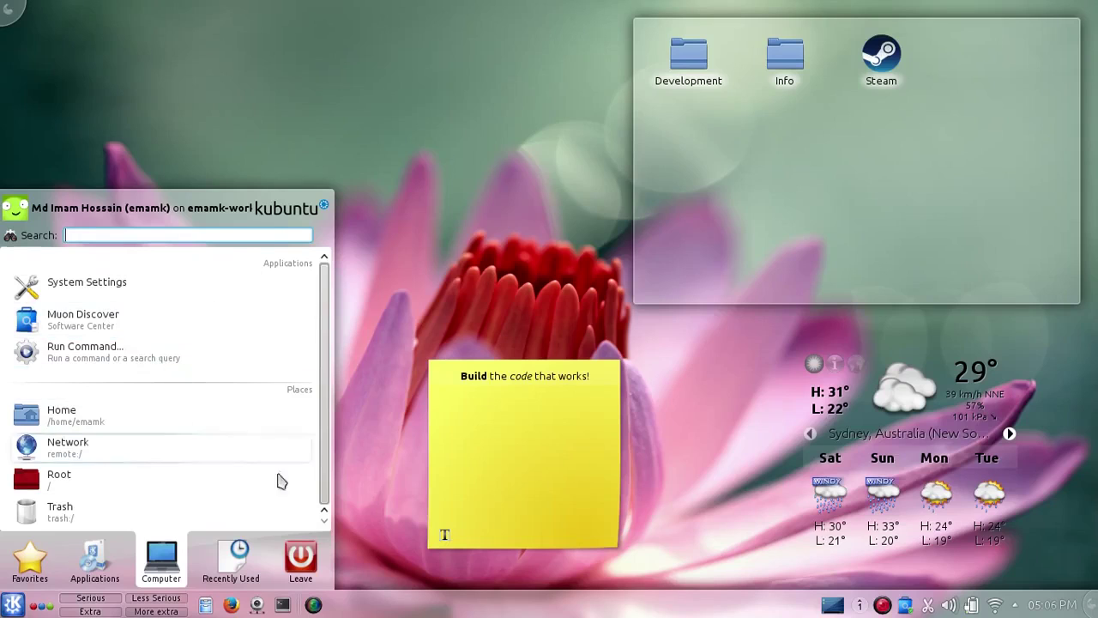
pyautogui.click(273, 540)
pyautogui.moveTo(240, 549)
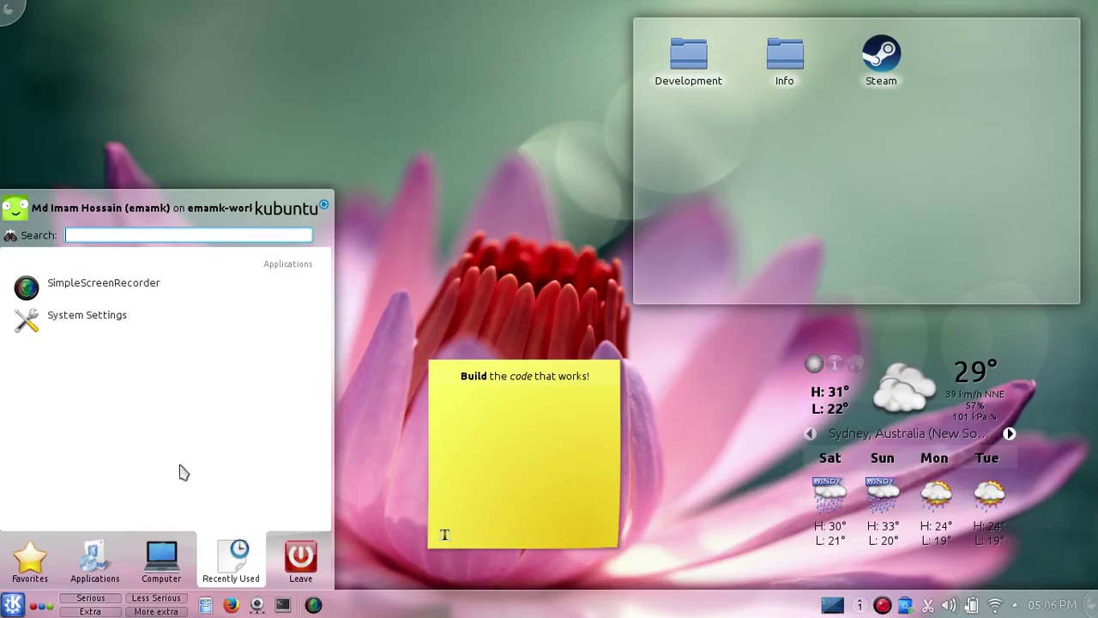
pyautogui.moveTo(304, 558)
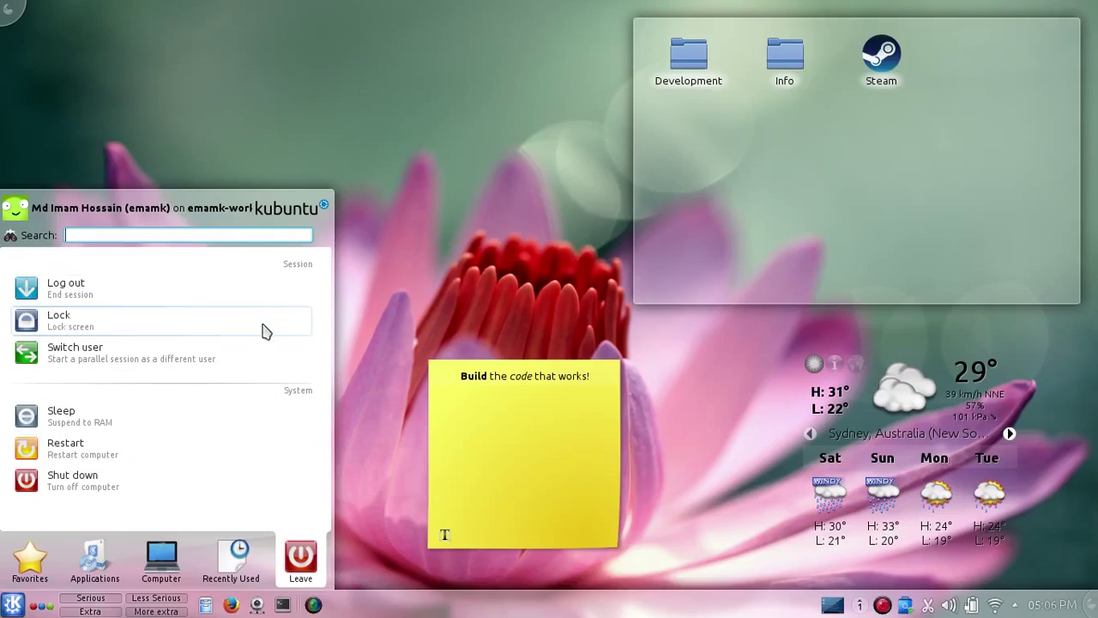
pyautogui.click(431, 309)
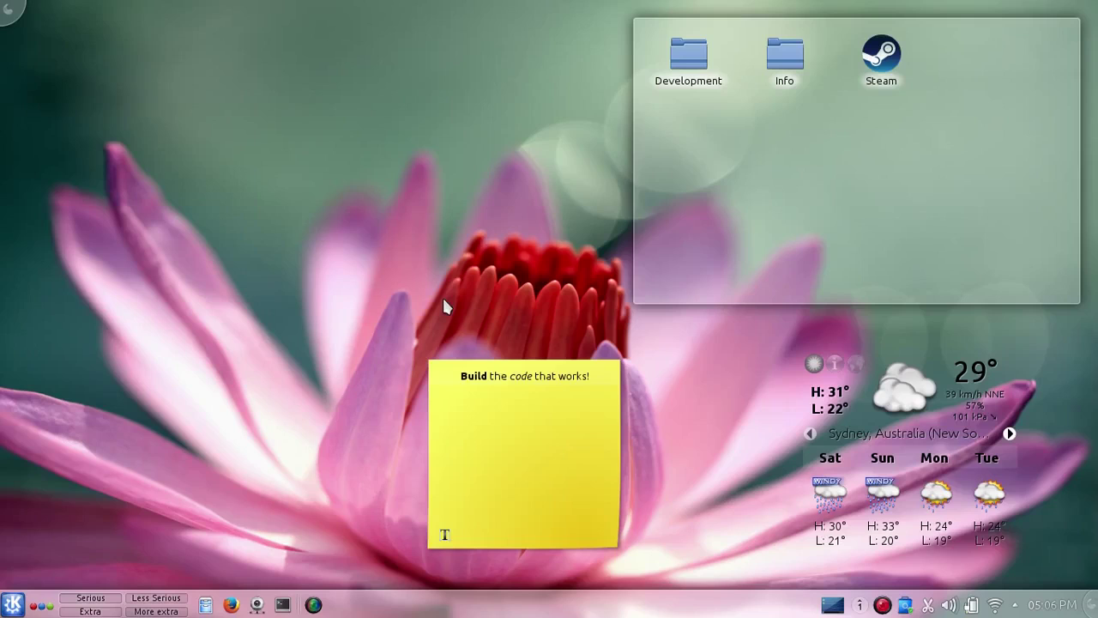
pyautogui.moveTo(514, 415)
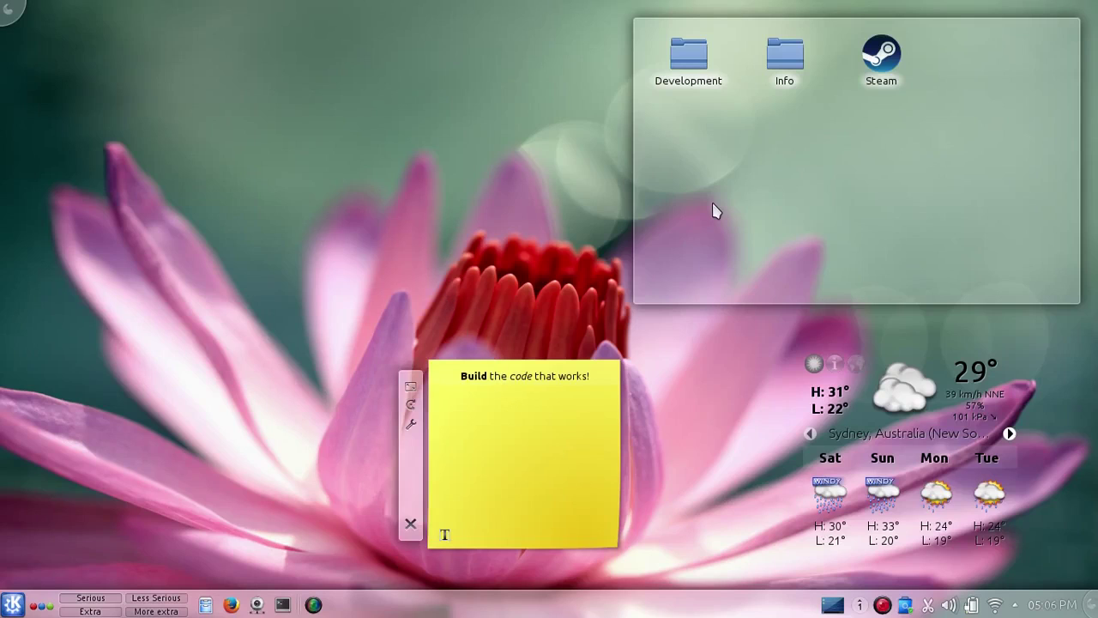
pyautogui.moveTo(717, 211)
pyautogui.moveTo(547, 426)
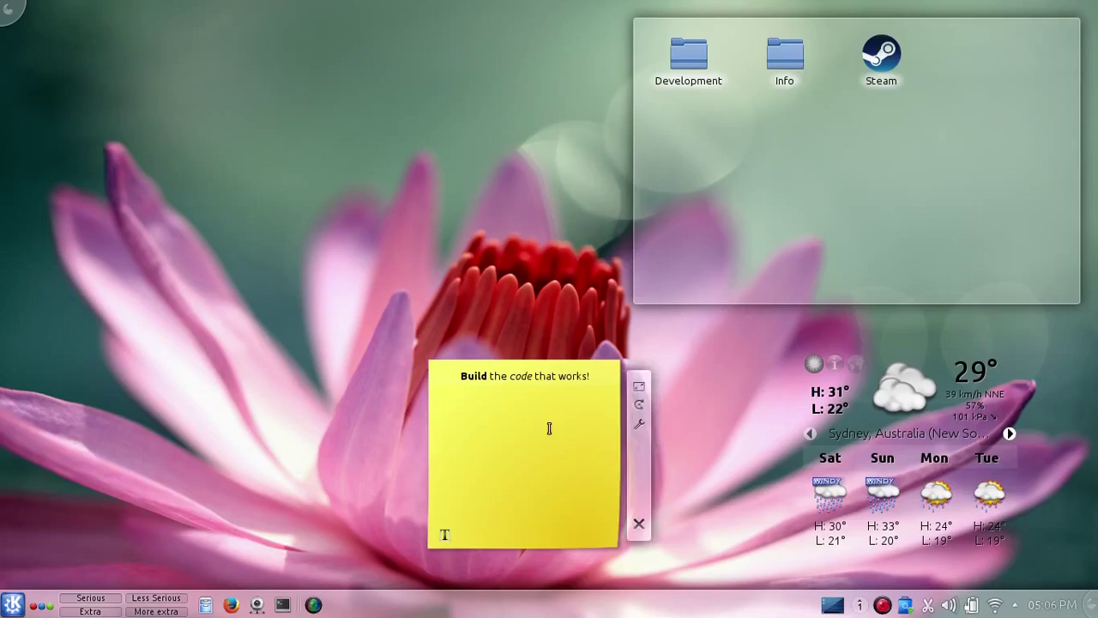
pyautogui.moveTo(672, 277)
pyautogui.moveTo(565, 407)
pyautogui.moveTo(572, 472)
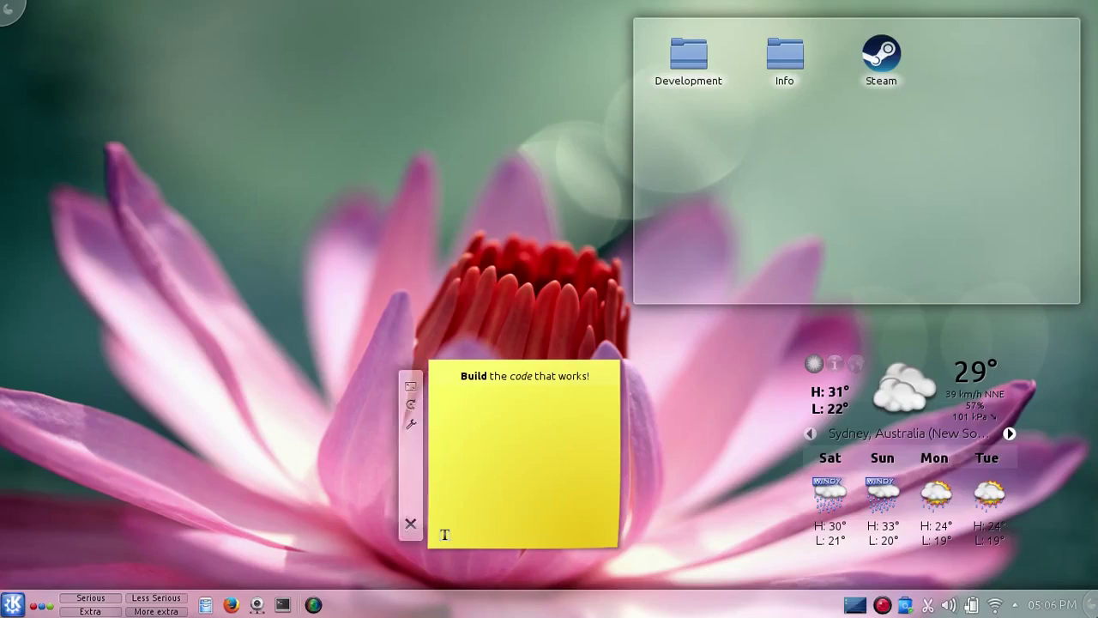
pyautogui.moveTo(307, 607)
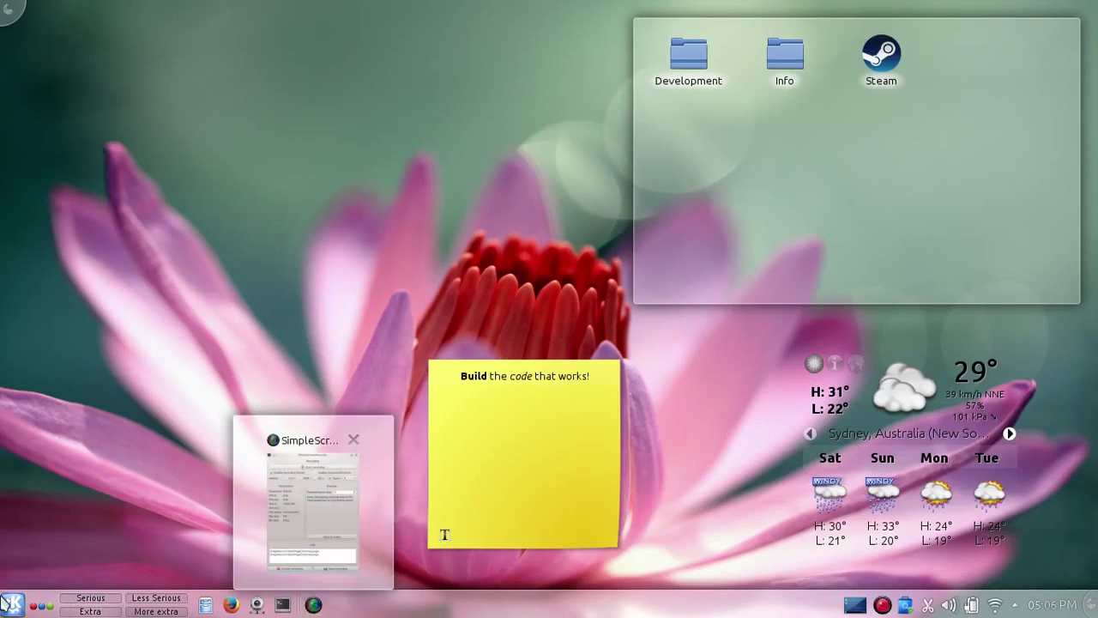
pyautogui.moveTo(509, 433)
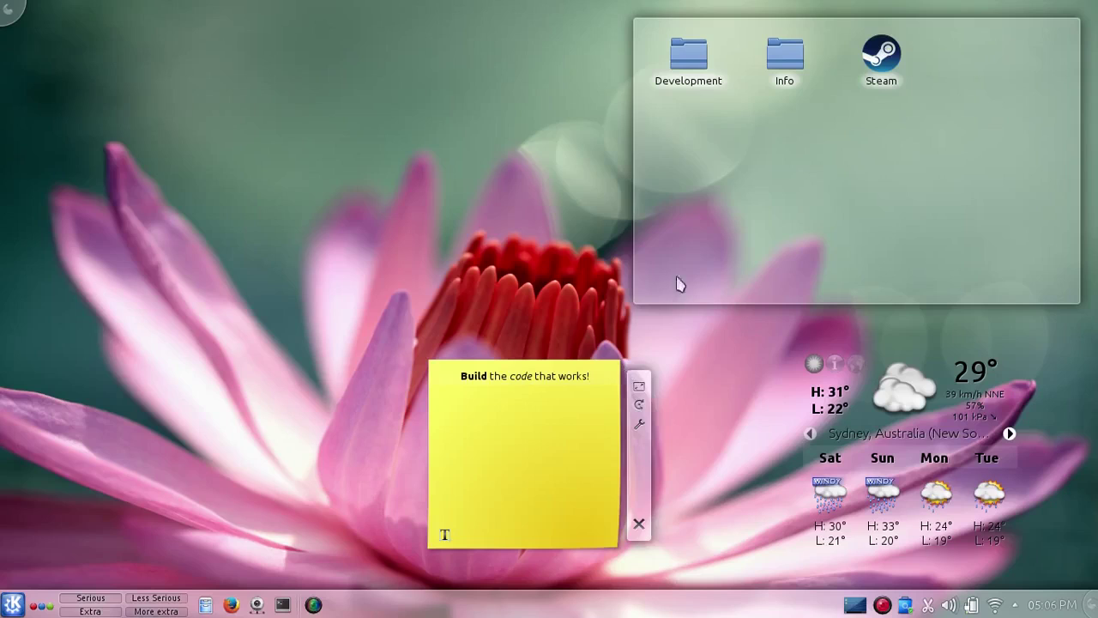
pyautogui.moveTo(683, 272)
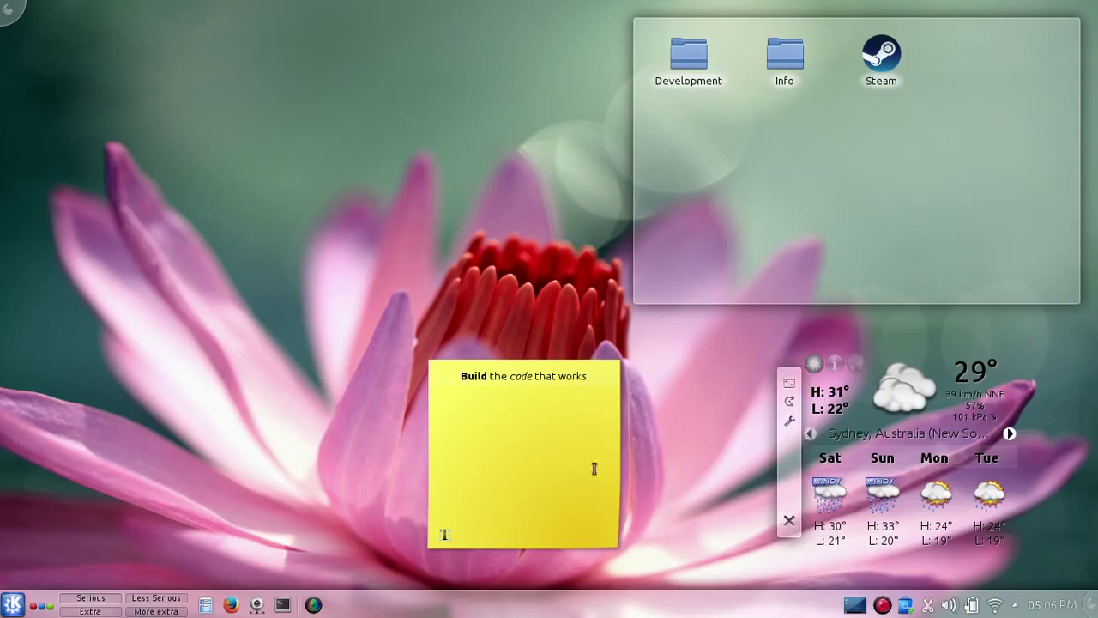
pyautogui.moveTo(573, 463)
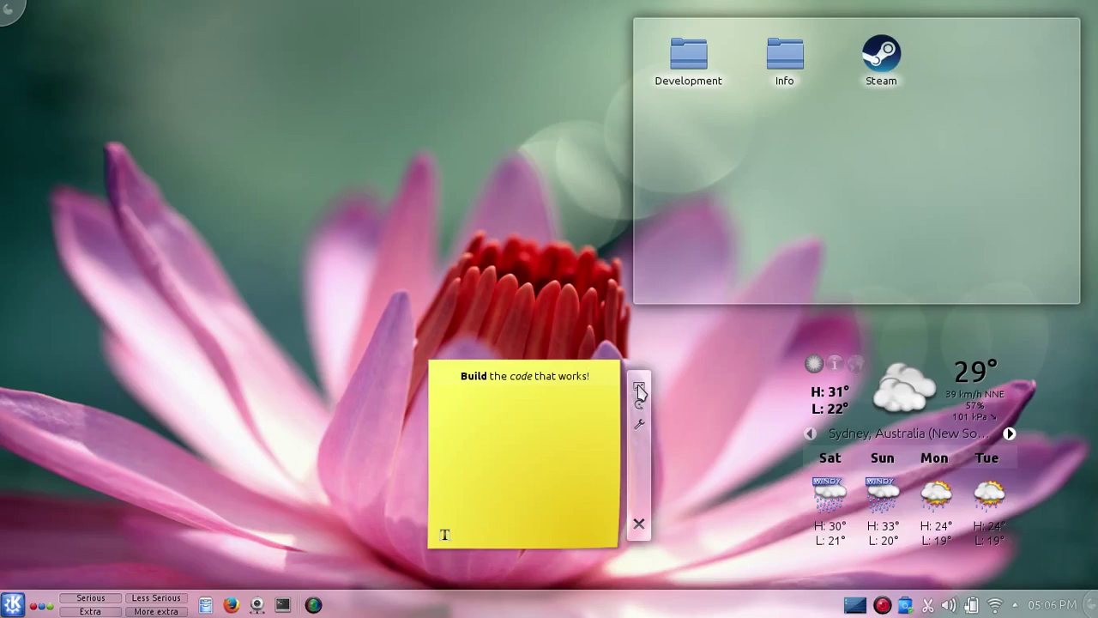
# - Resize the sticky note widget slightly, and open and close its settings
pyautogui.moveTo(640, 390); pyautogui.dragTo(626, 411)
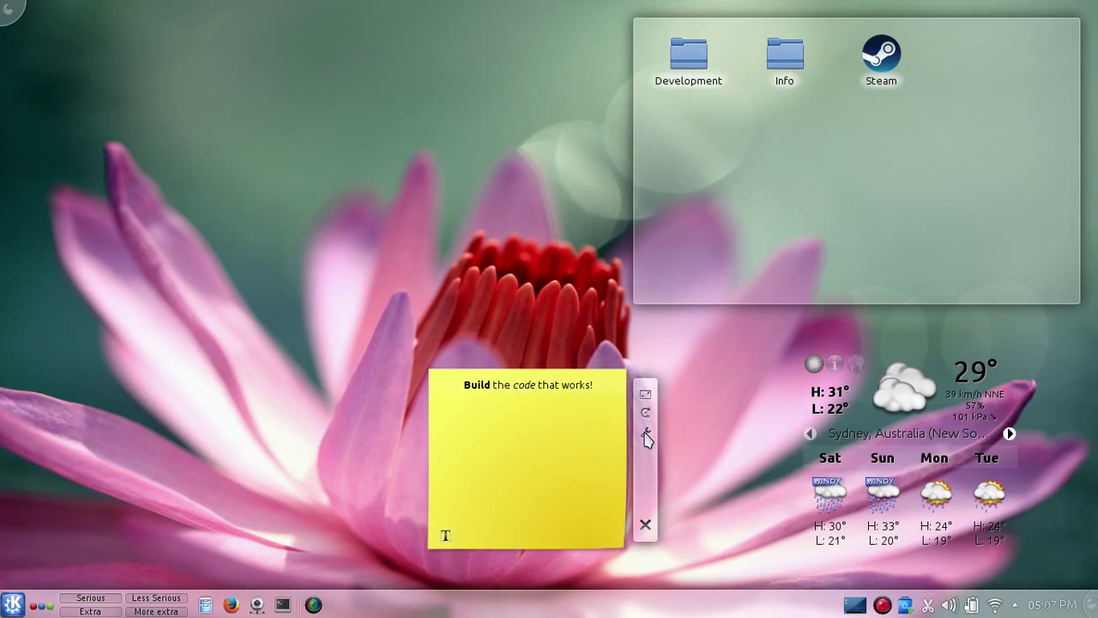
pyautogui.click(645, 434)
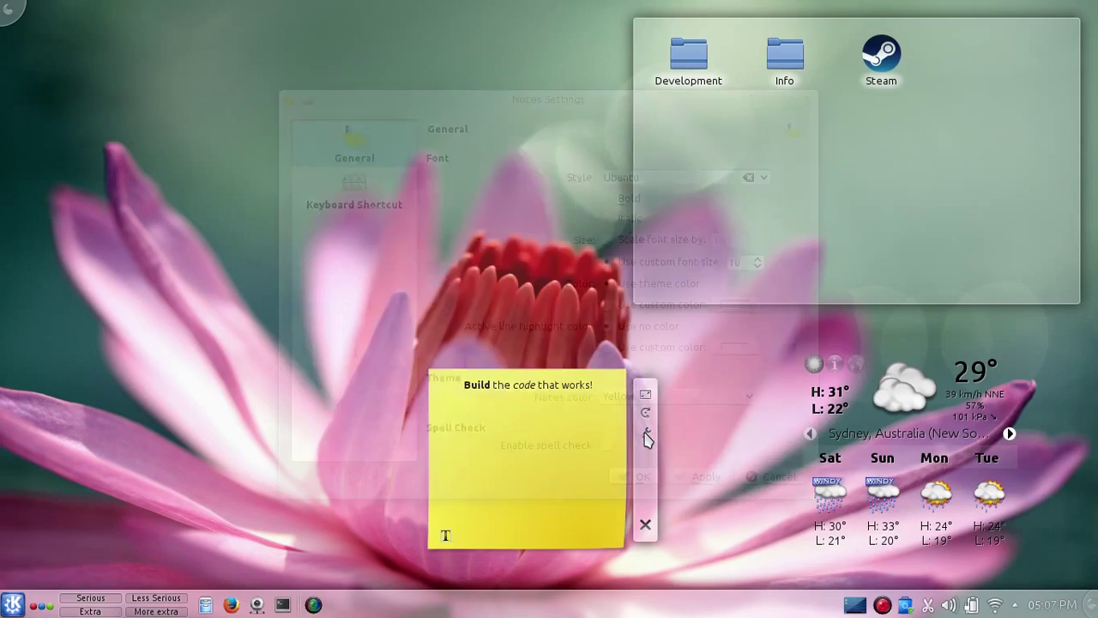
pyautogui.press('Return')
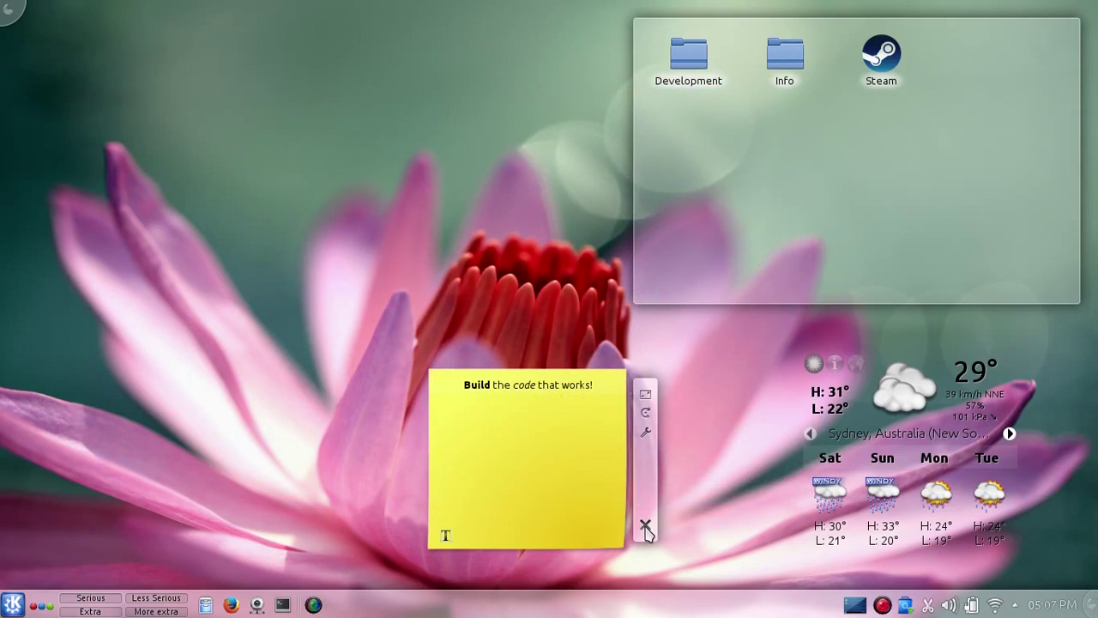
# - Move the sticky note slightly right and down, and the weather widget slightly left and down
pyautogui.moveTo(649, 486)
pyautogui.mouseDown()
pyautogui.moveTo(571, 416)
pyautogui.moveTo(534, 307)
pyautogui.moveTo(444, 216)
pyautogui.moveTo(291, 315)
pyautogui.moveTo(564, 544)
pyautogui.moveTo(693, 477)
pyautogui.moveTo(666, 491)
pyautogui.mouseUp()
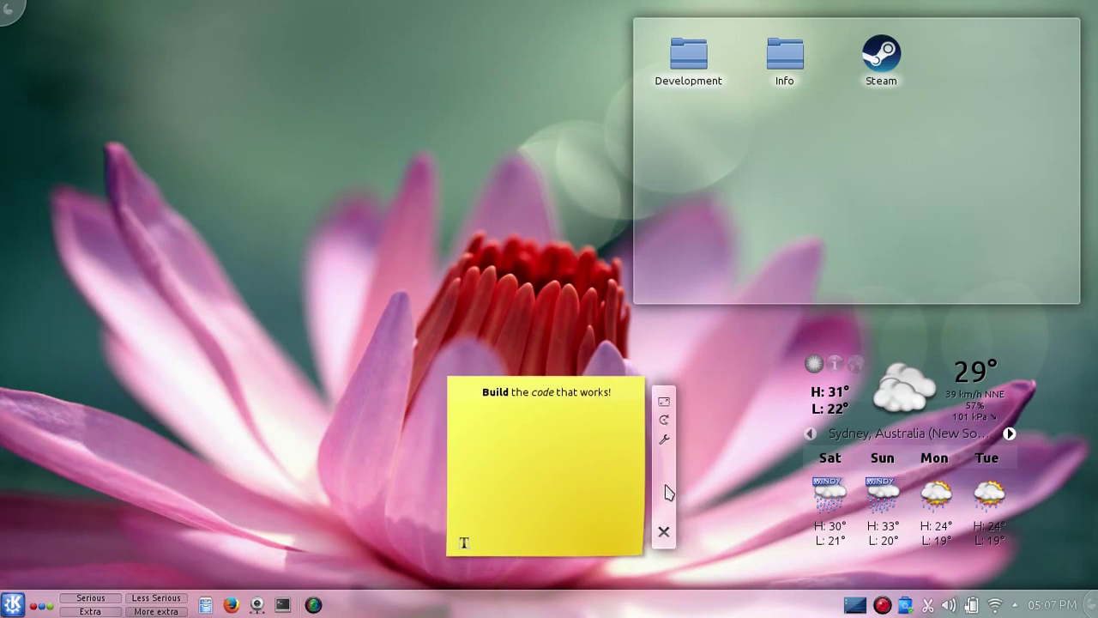
pyautogui.moveTo(807, 491)
pyautogui.moveTo(795, 491); pyautogui.dragTo(780, 500)
pyautogui.moveTo(792, 252)
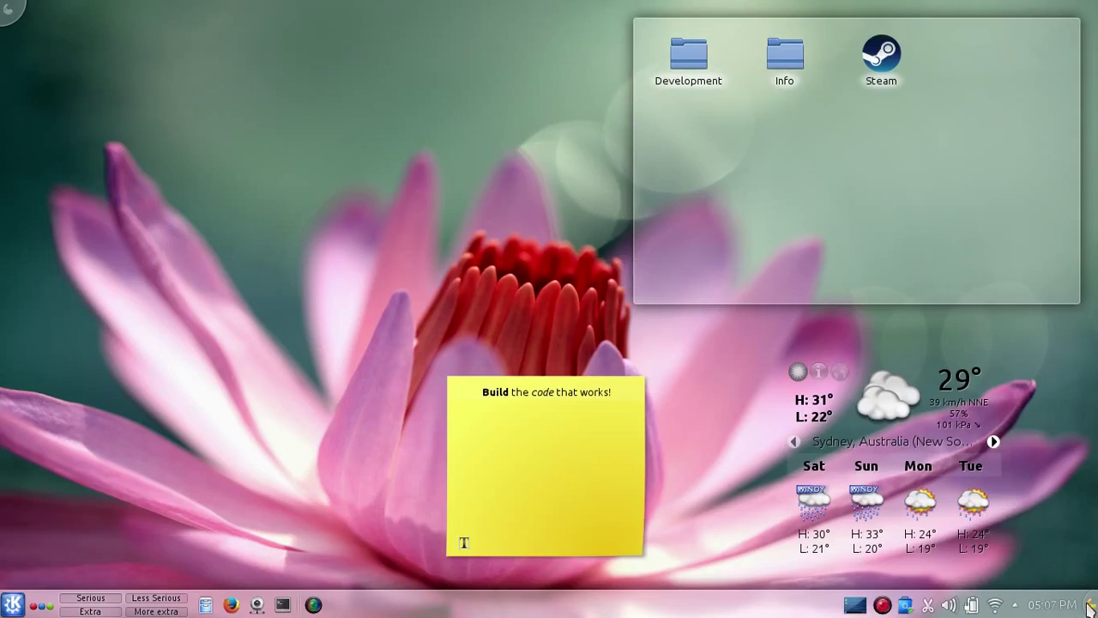
# - Look through the panel's network status, Klipper clipboard tool, Show the Desktop description and clock calendar
pyautogui.moveTo(314, 605)
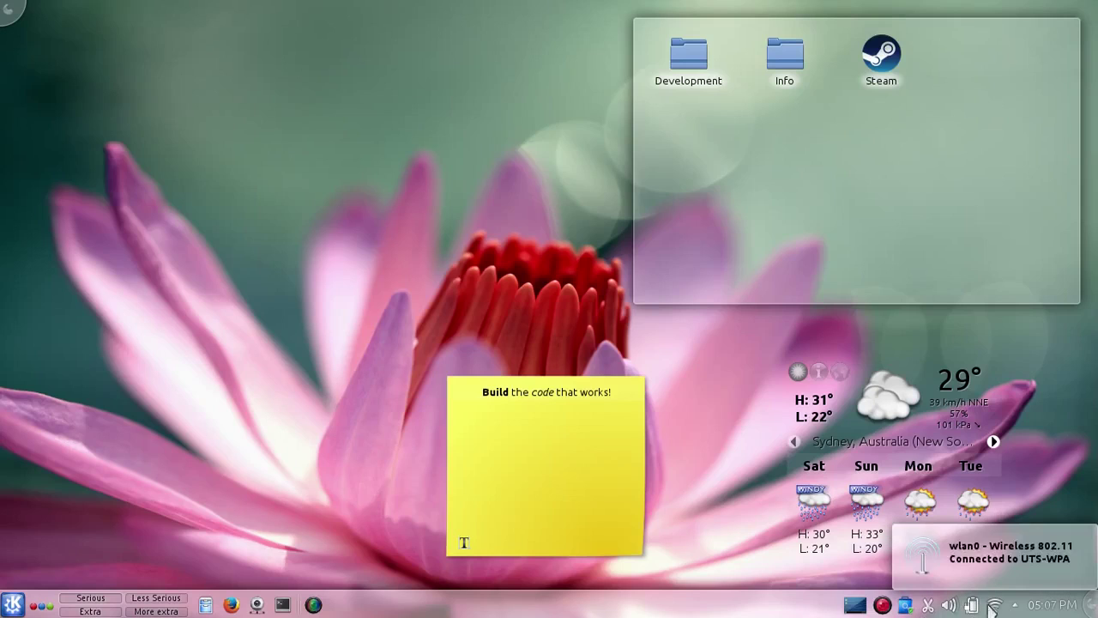
pyautogui.moveTo(952, 606)
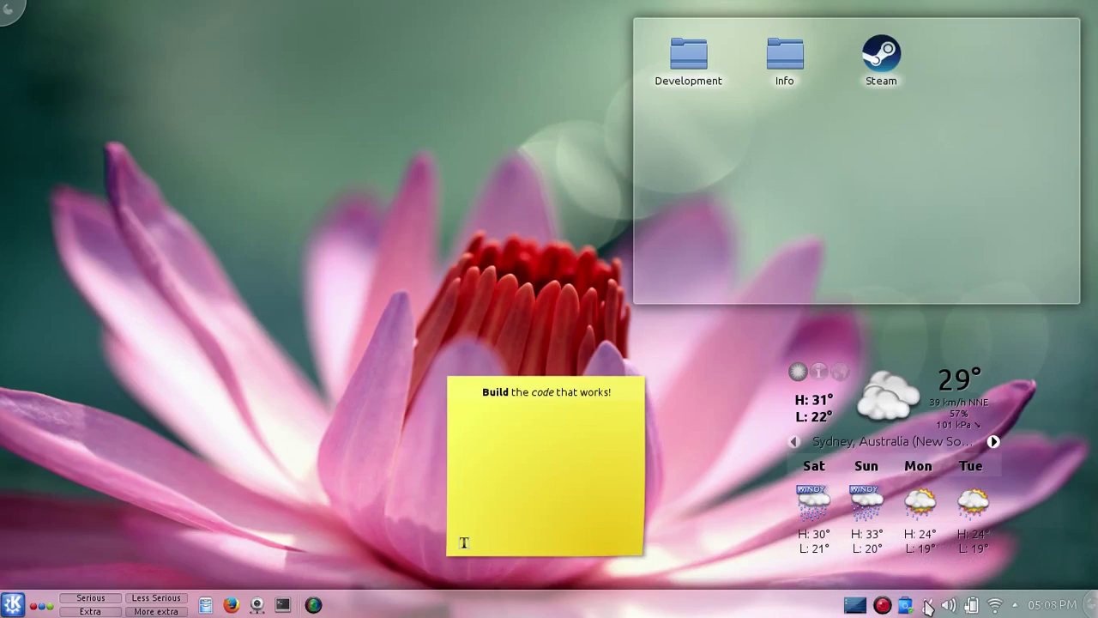
pyautogui.rightClick(927, 606)
pyautogui.click(928, 606)
pyautogui.click(928, 606)
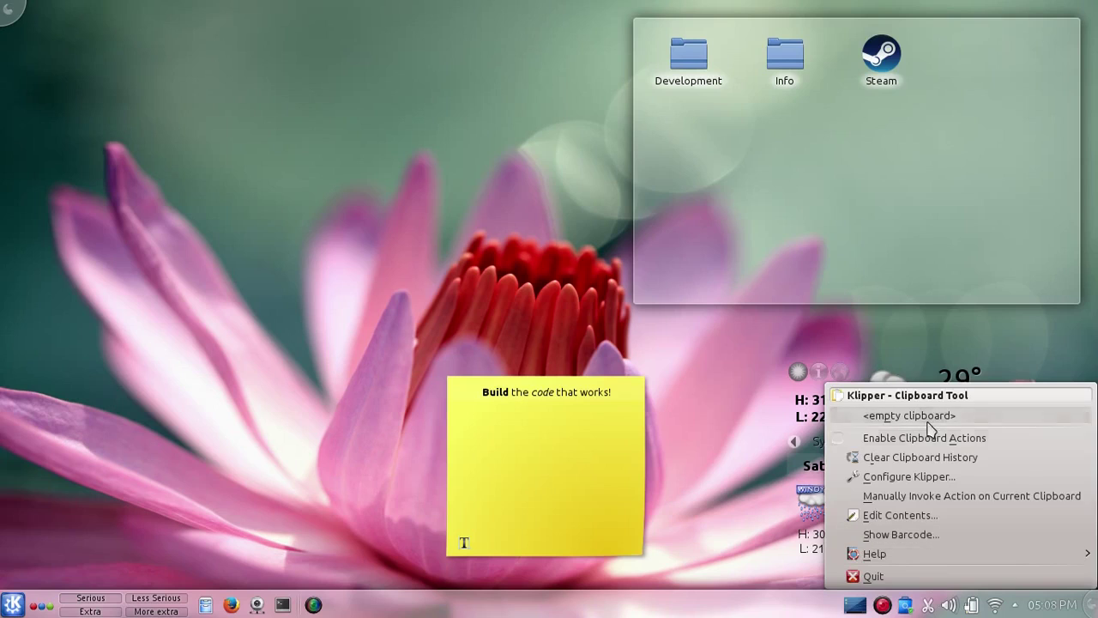
pyautogui.click(930, 603)
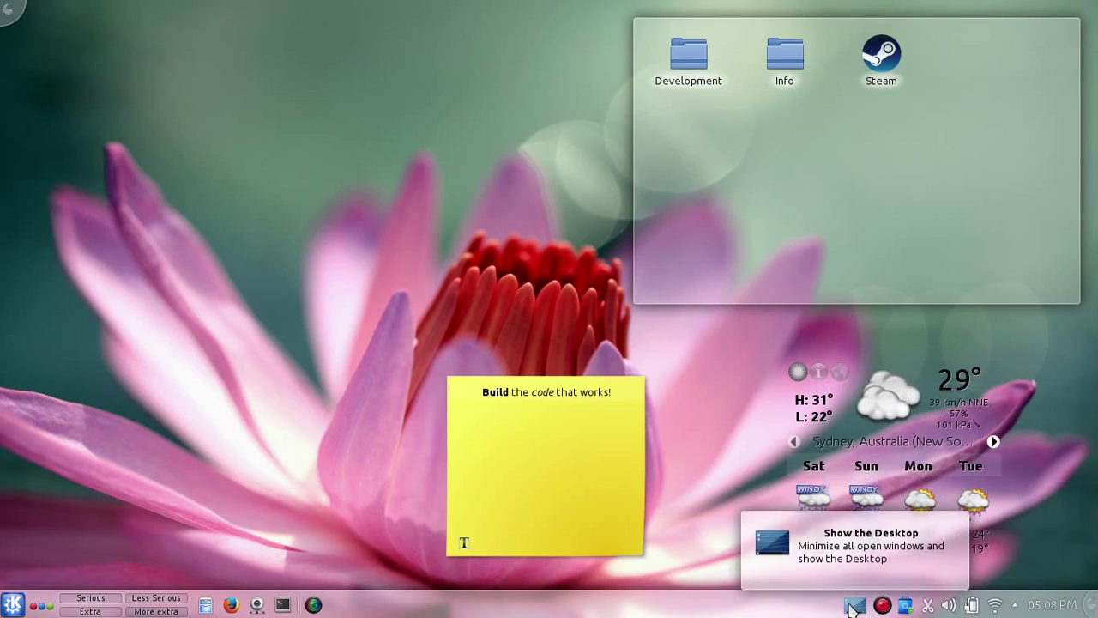
pyautogui.click(1054, 606)
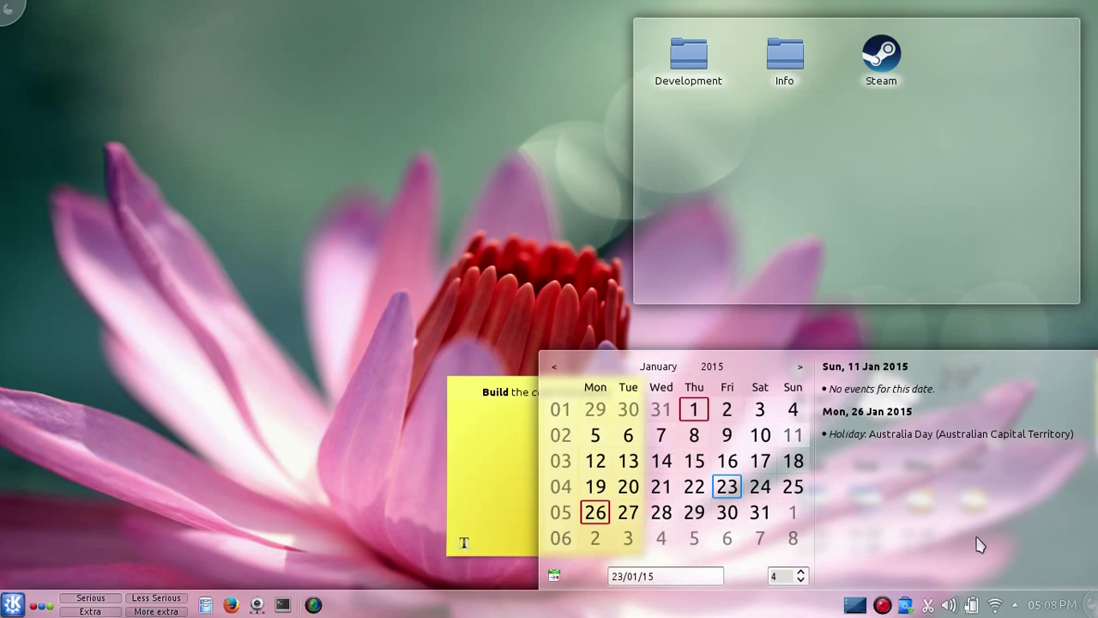
pyautogui.click(1054, 605)
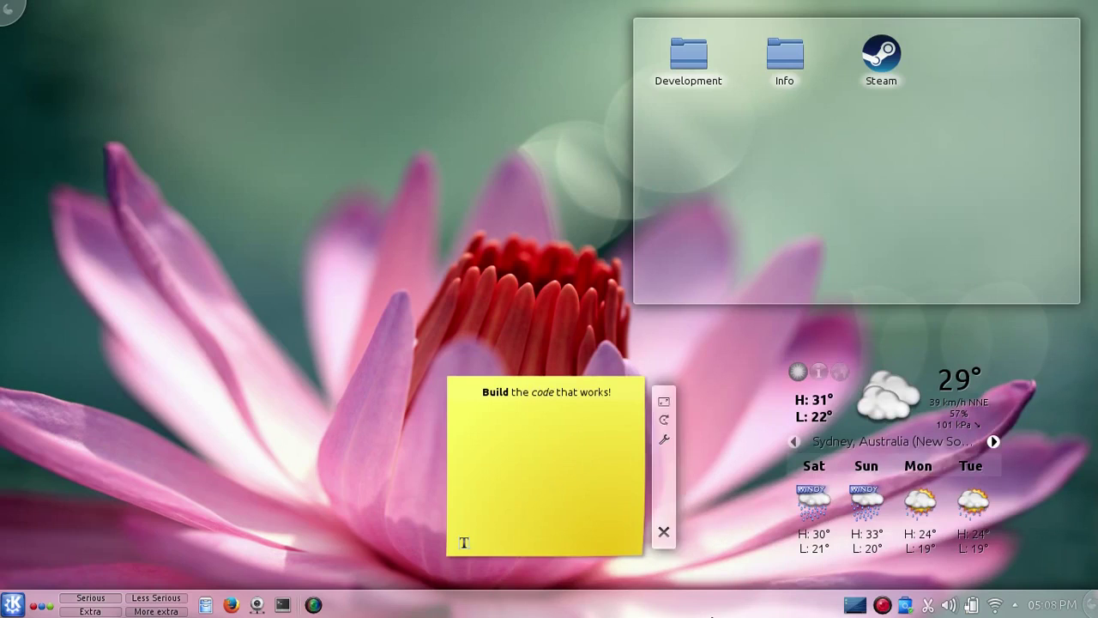
# - Move the desktop panel to the right screen edge and leave panel editing
pyautogui.click(1091, 603)
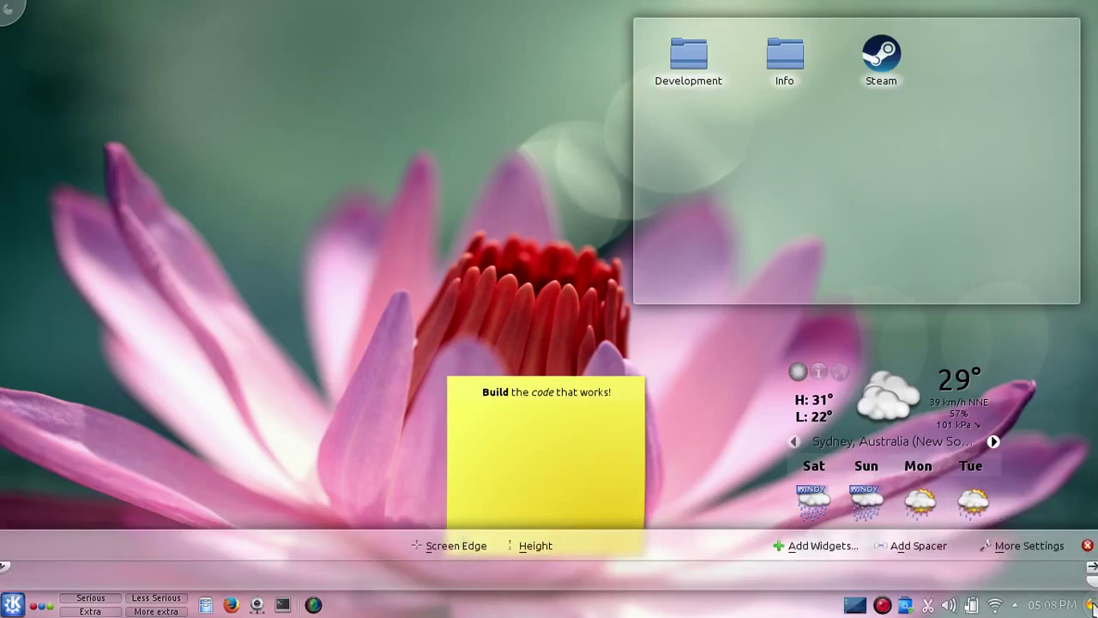
pyautogui.moveTo(515, 595)
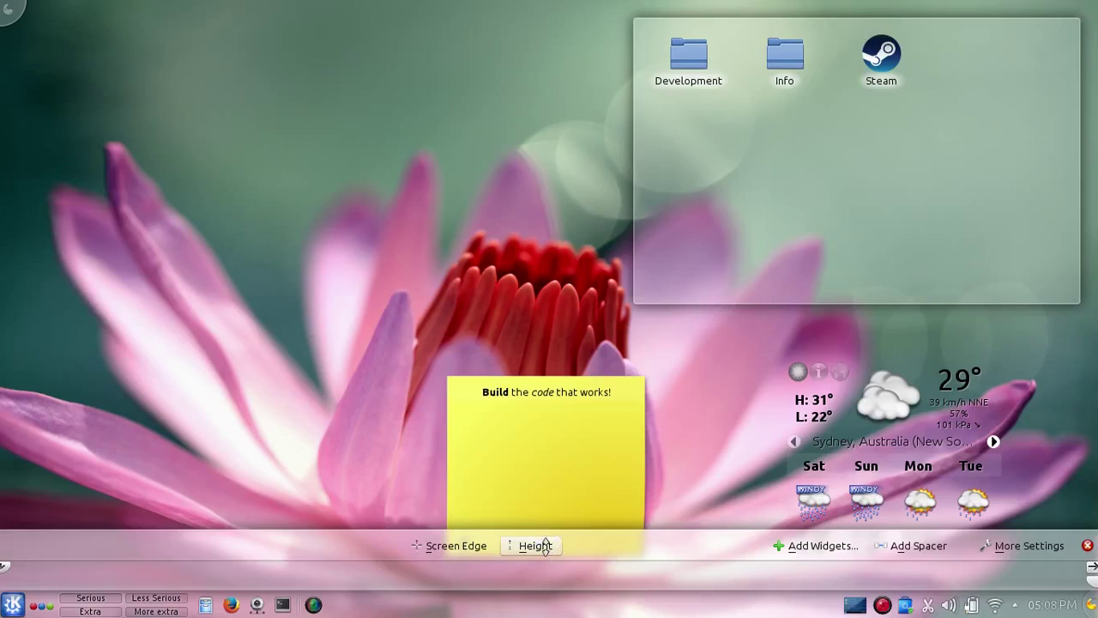
pyautogui.moveTo(544, 546); pyautogui.dragTo(1091, 391)
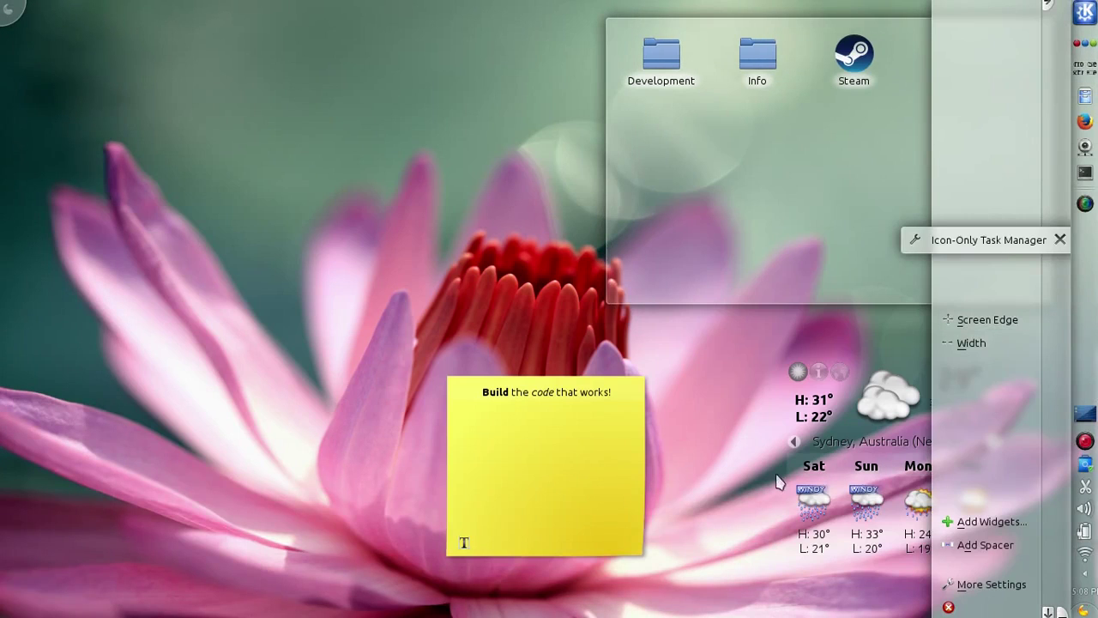
pyautogui.moveTo(740, 482)
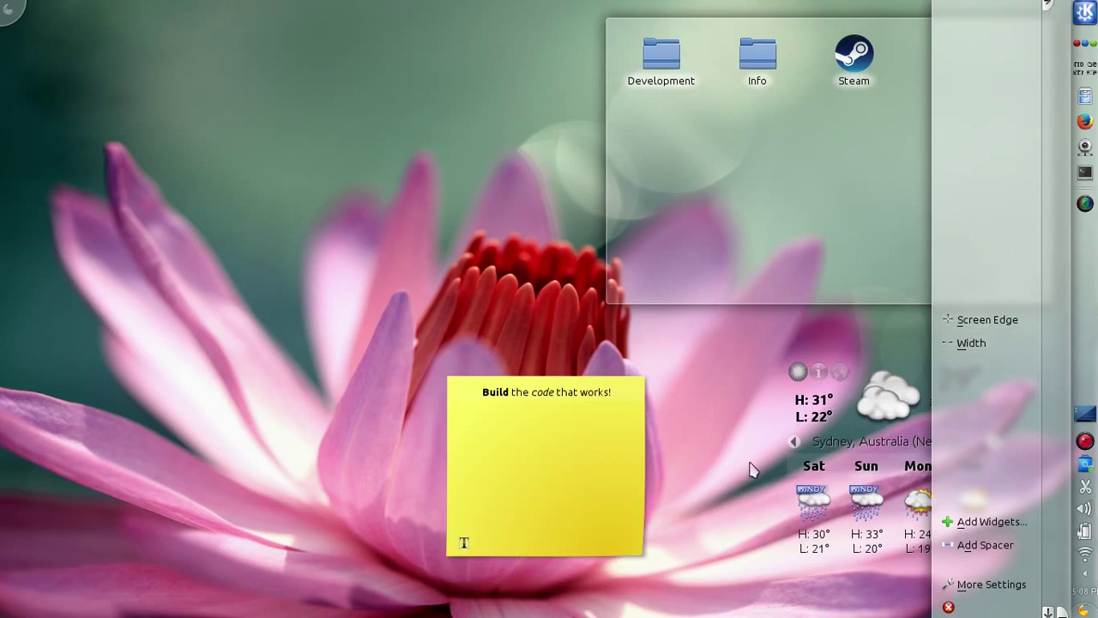
pyautogui.click(684, 452)
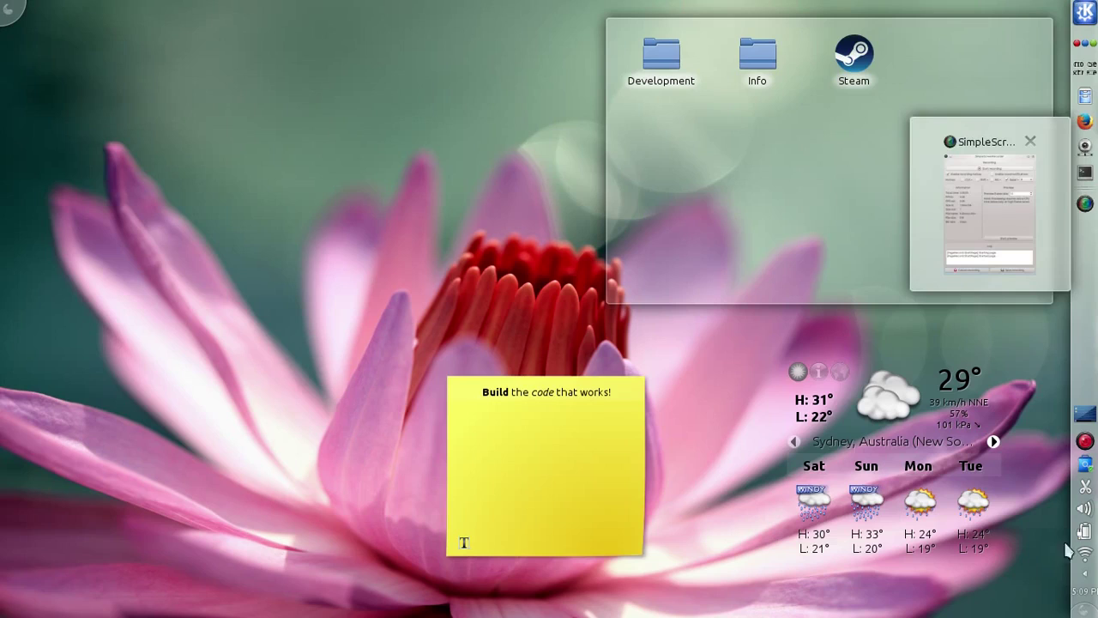
# - Move the desktop panel back to the bottom screen edge and close the panel editing controls
pyautogui.click(1085, 574)
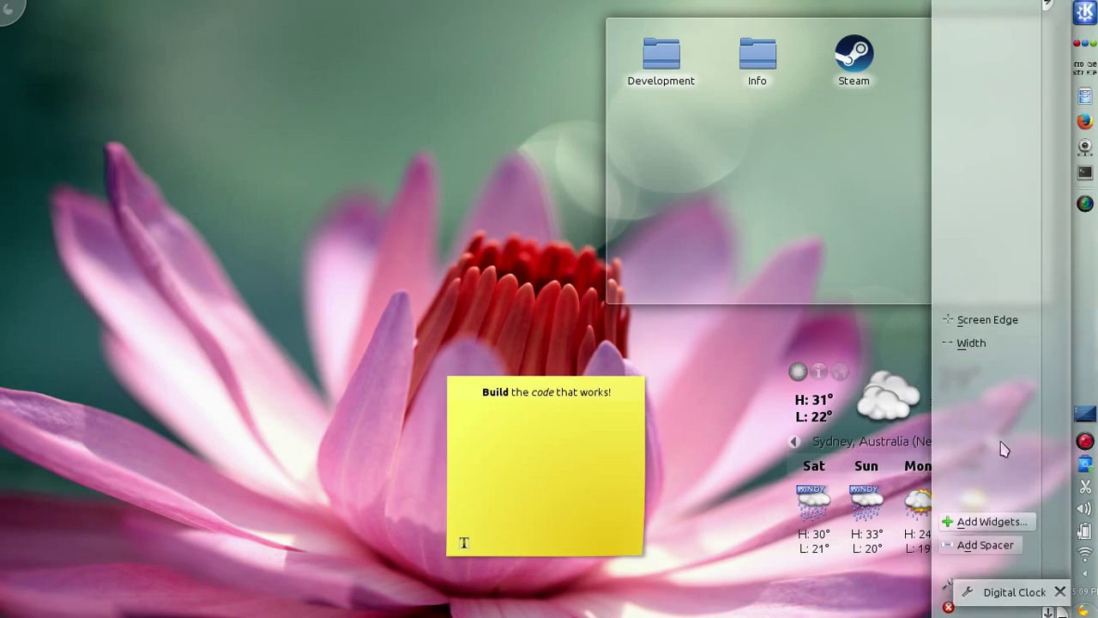
pyautogui.moveTo(972, 345); pyautogui.dragTo(704, 605)
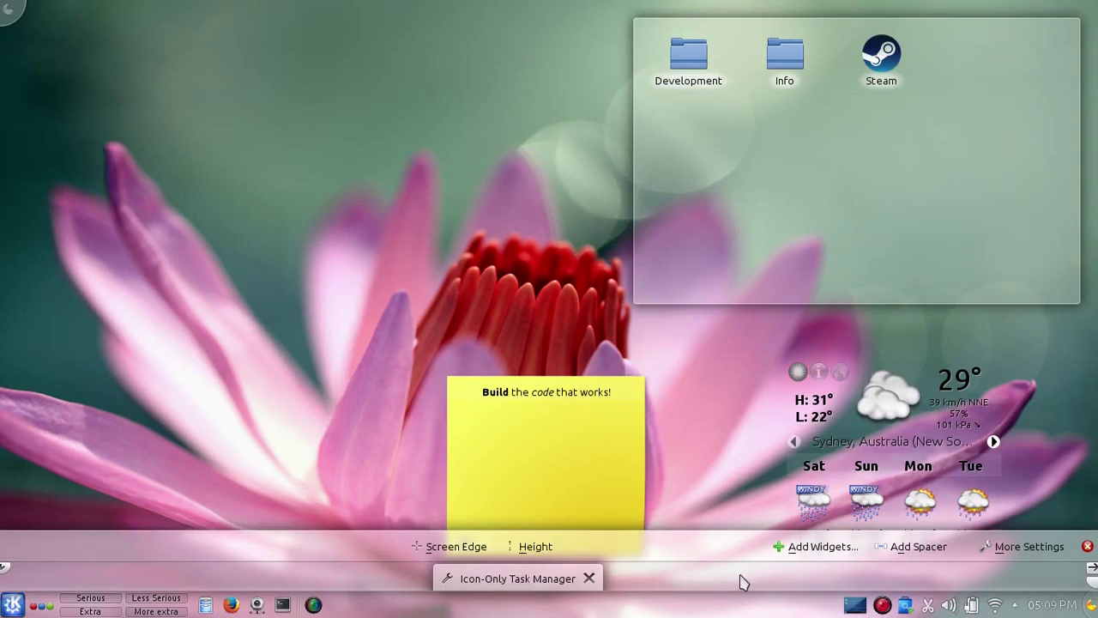
pyautogui.click(1087, 546)
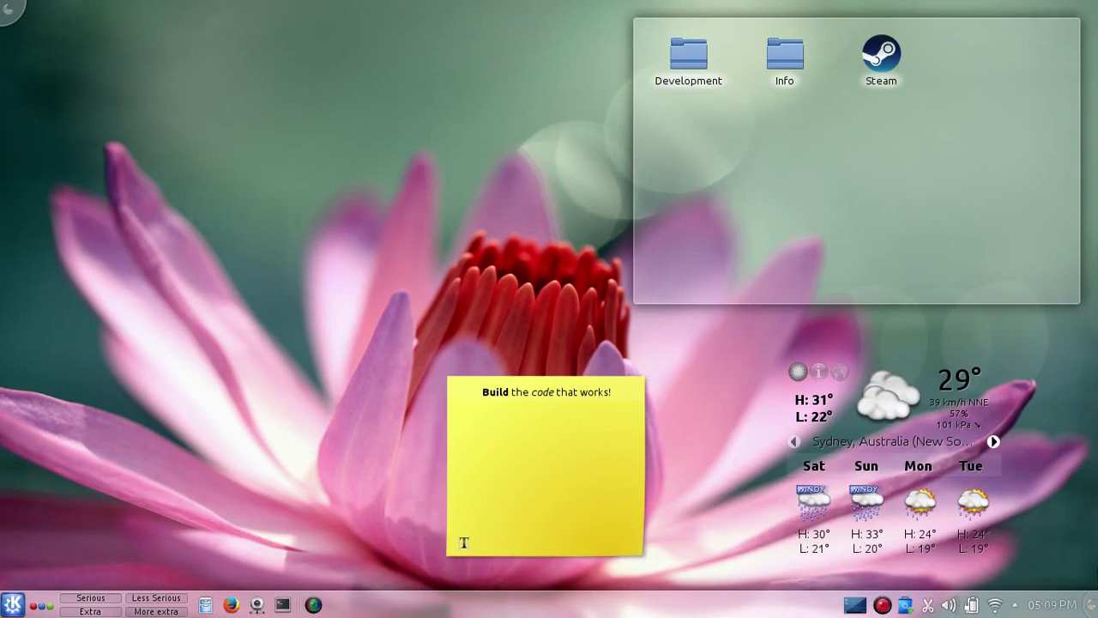
# - Enter panel editing and inspect the panel's widgets, including the Application Launcher, Pager and Digital Clock
pyautogui.click(1091, 606)
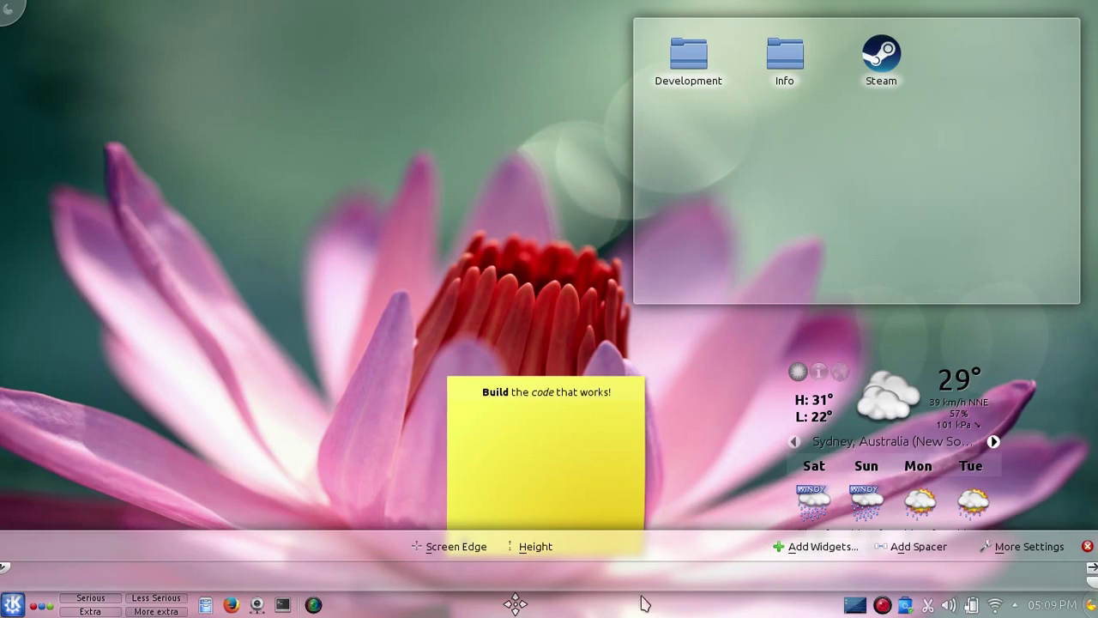
pyautogui.moveTo(543, 611)
pyautogui.moveTo(10, 608)
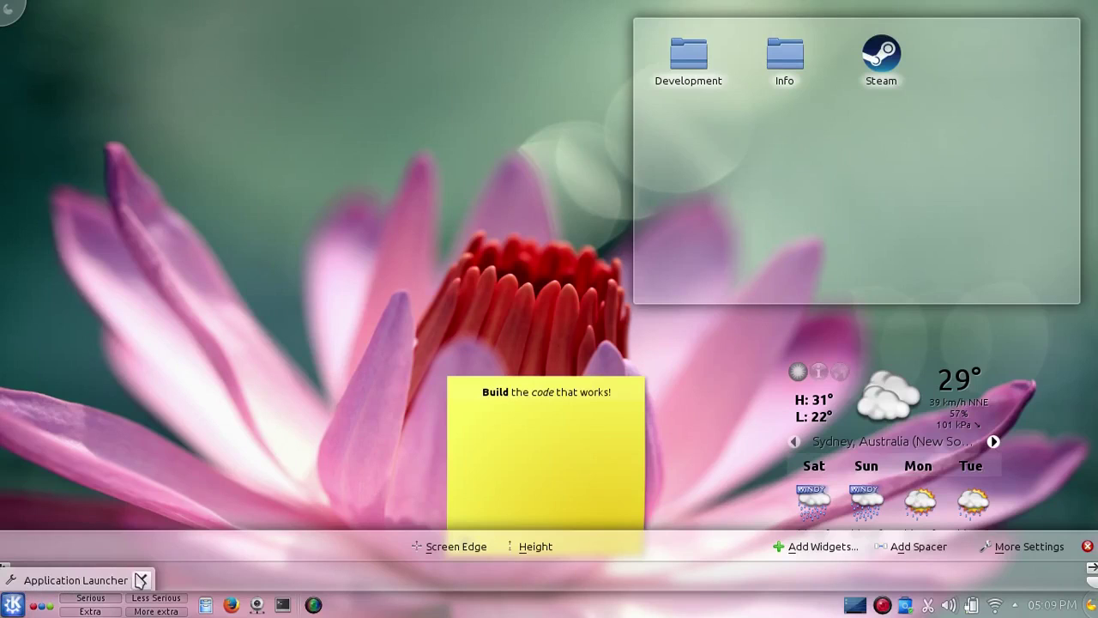
pyautogui.moveTo(99, 611)
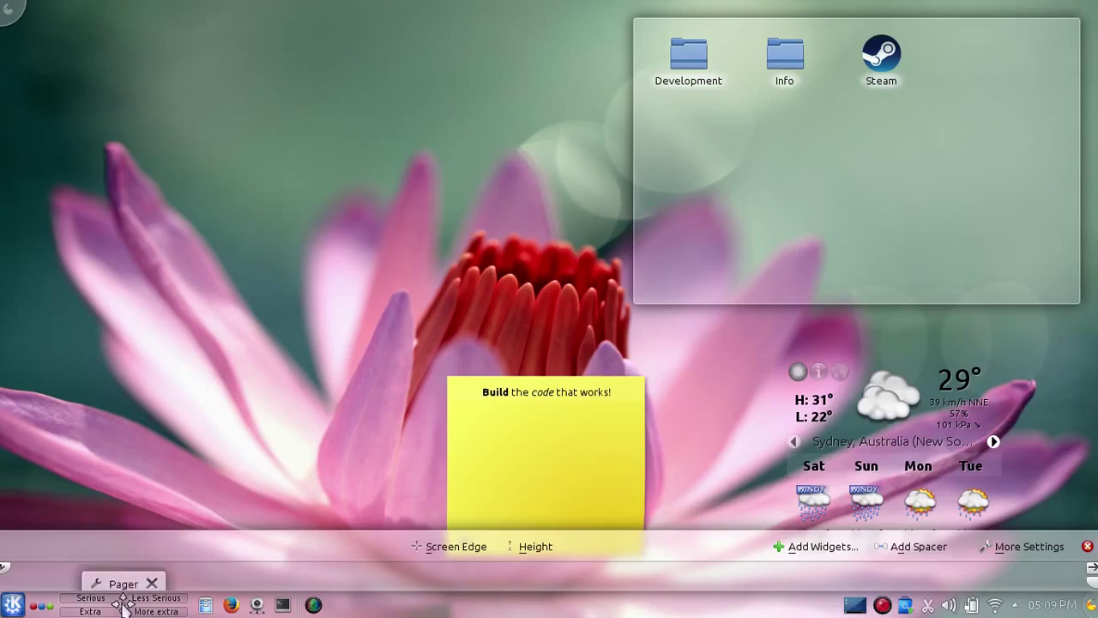
pyautogui.moveTo(944, 605)
pyautogui.moveTo(1053, 604)
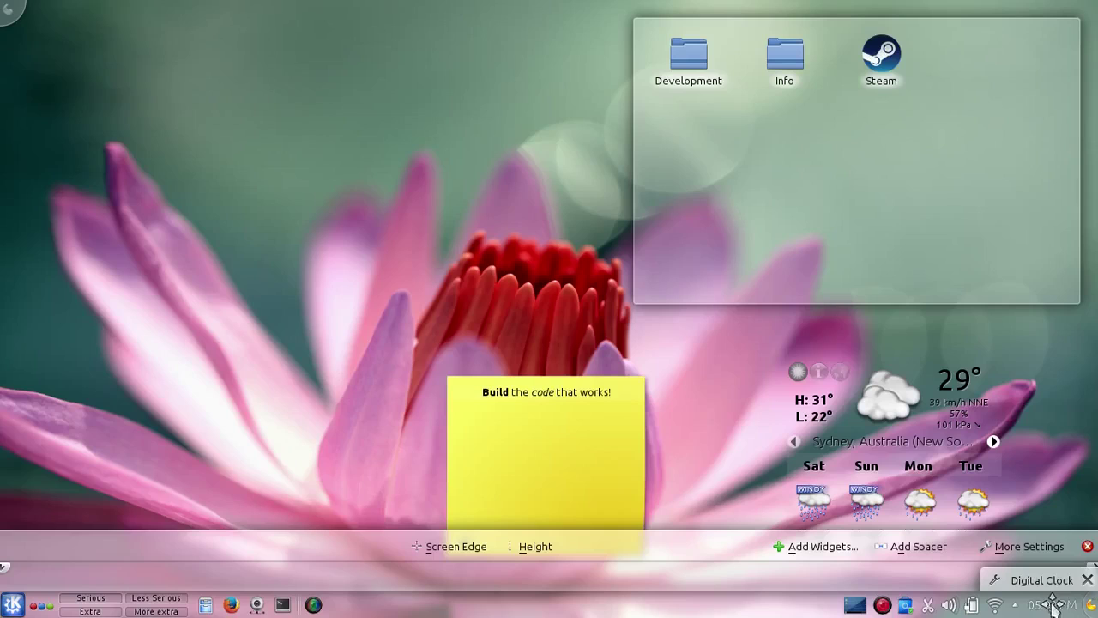
# - Browse the widgets available for the panel through to the end of the list
pyautogui.click(824, 547)
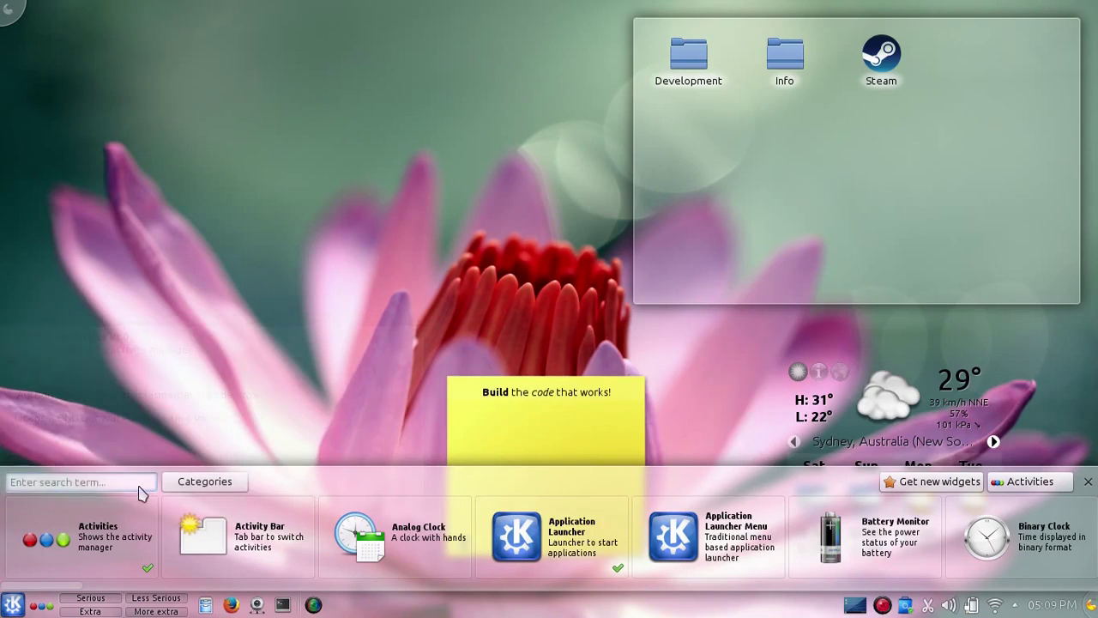
pyautogui.moveTo(73, 588); pyautogui.dragTo(972, 588)
pyautogui.moveTo(964, 522)
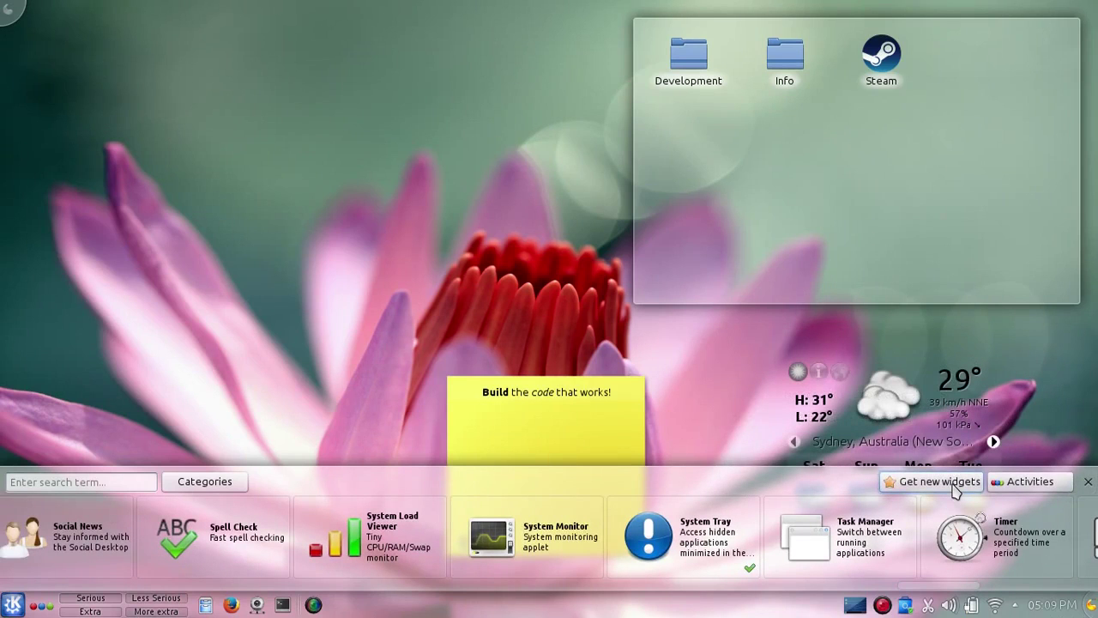
# - View the downloadable Plasma widgets in the add-on installer and close it
pyautogui.click(955, 482)
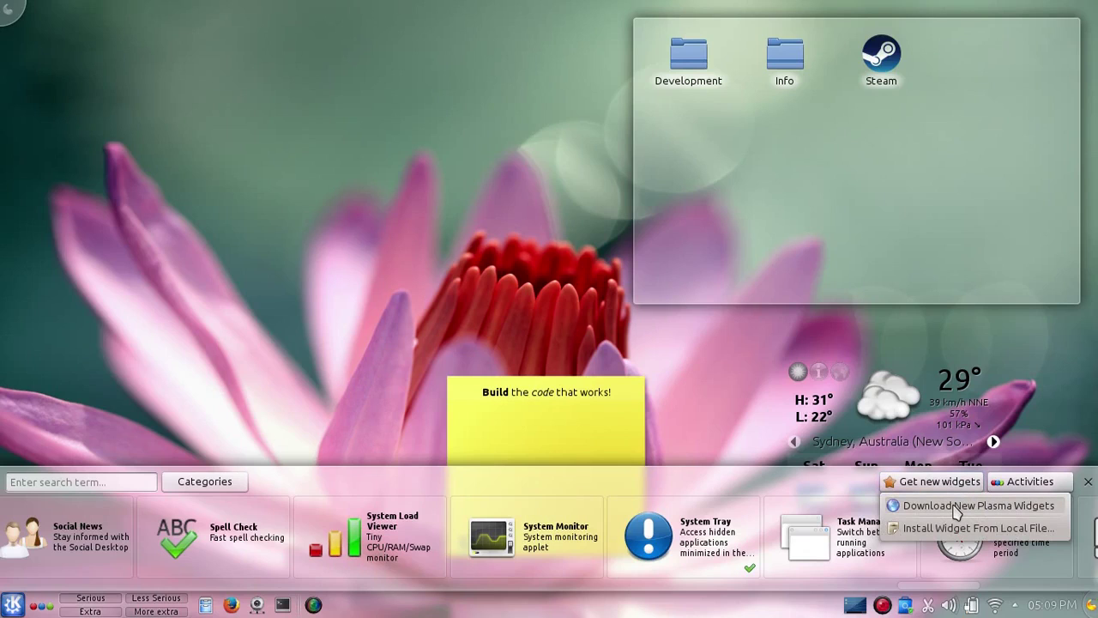
pyautogui.click(957, 508)
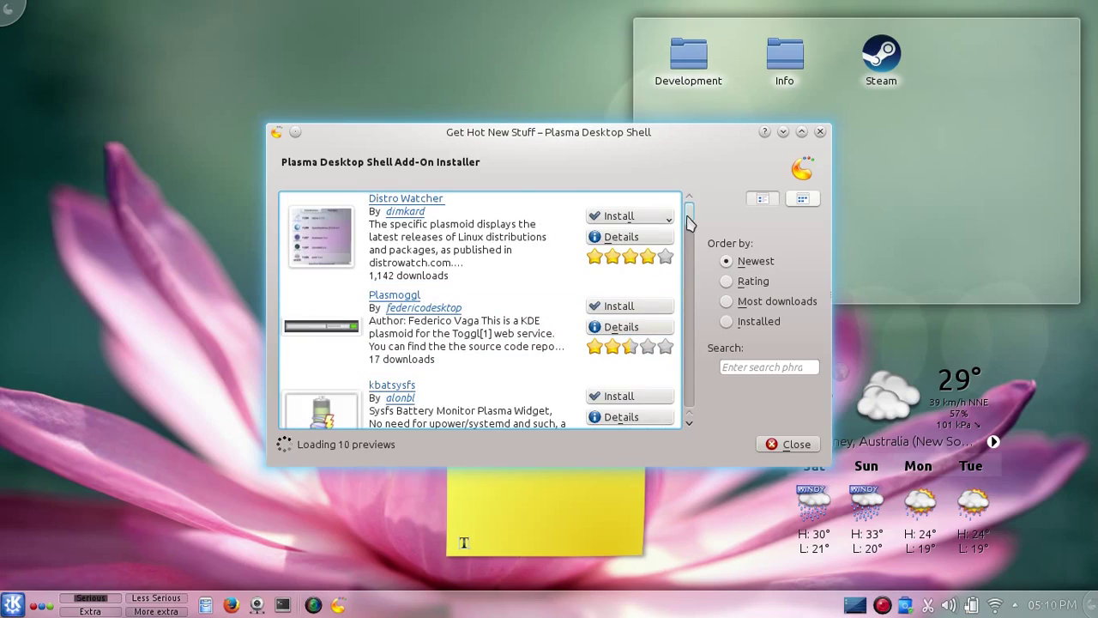
pyautogui.moveTo(690, 221)
pyautogui.mouseDown()
pyautogui.moveTo(689, 312)
pyautogui.moveTo(697, 204)
pyautogui.mouseUp()
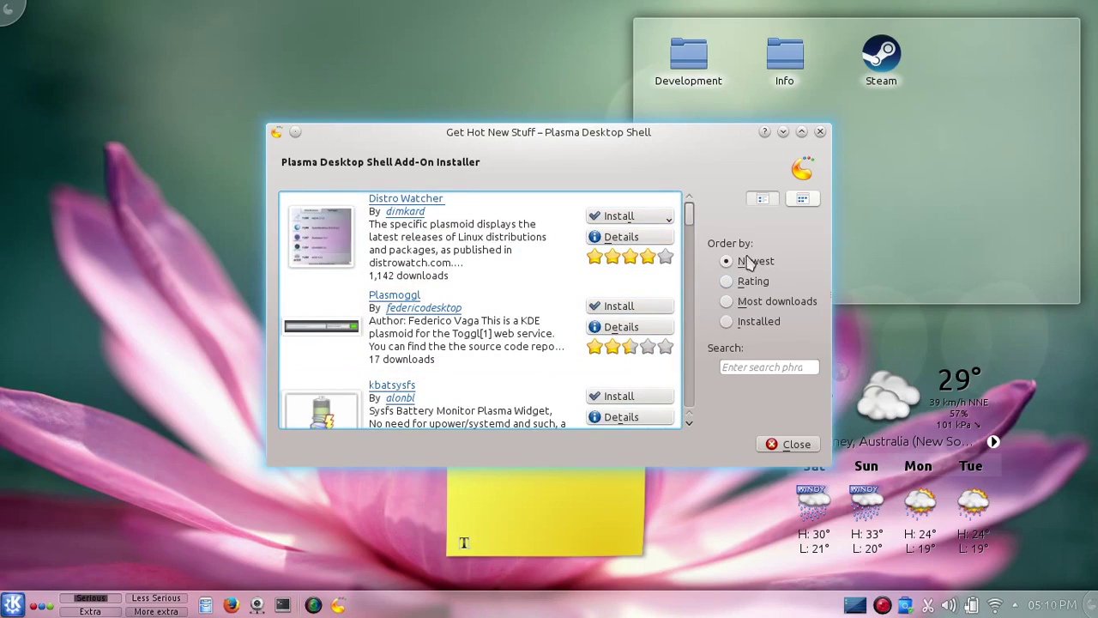
pyautogui.click(785, 444)
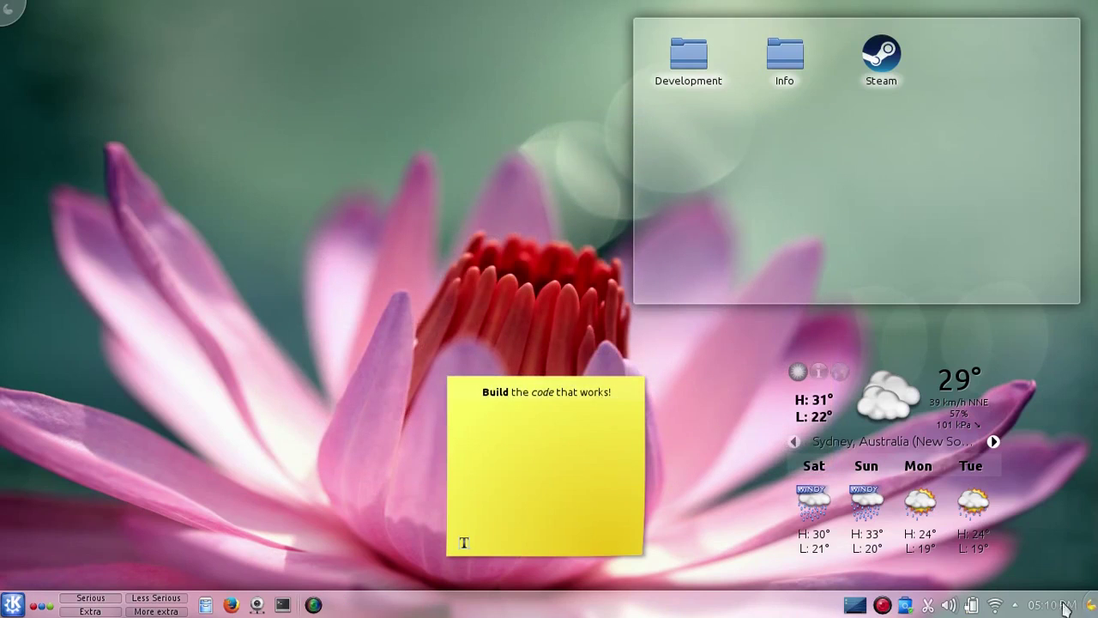
# - Reopen panel editing and view the additional alignment and visibility settings of the panel
pyautogui.click(1092, 604)
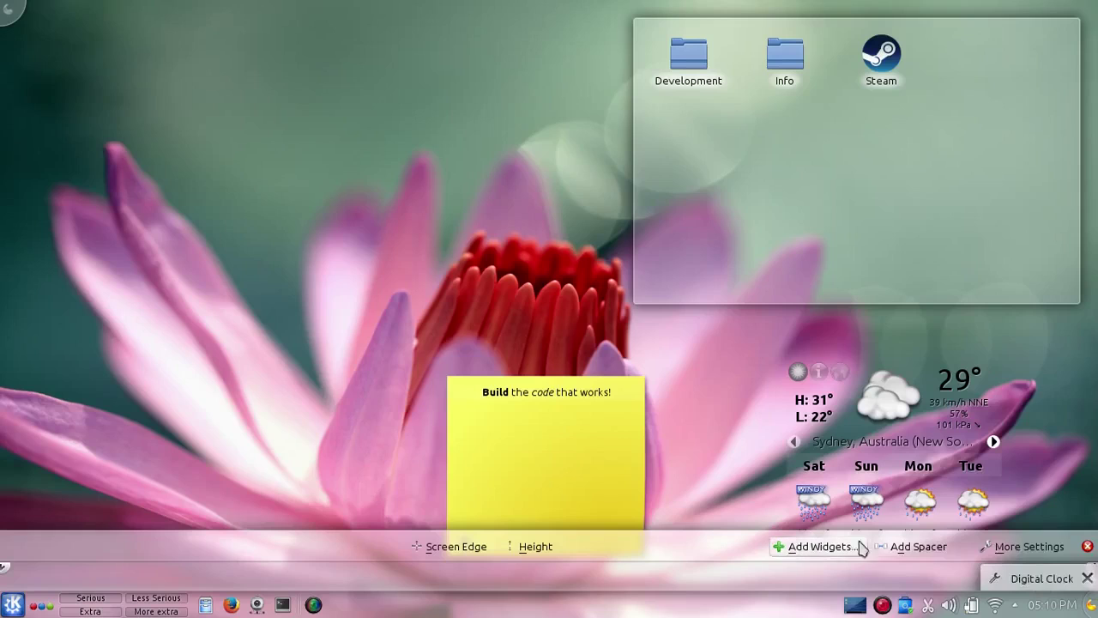
pyautogui.click(1009, 553)
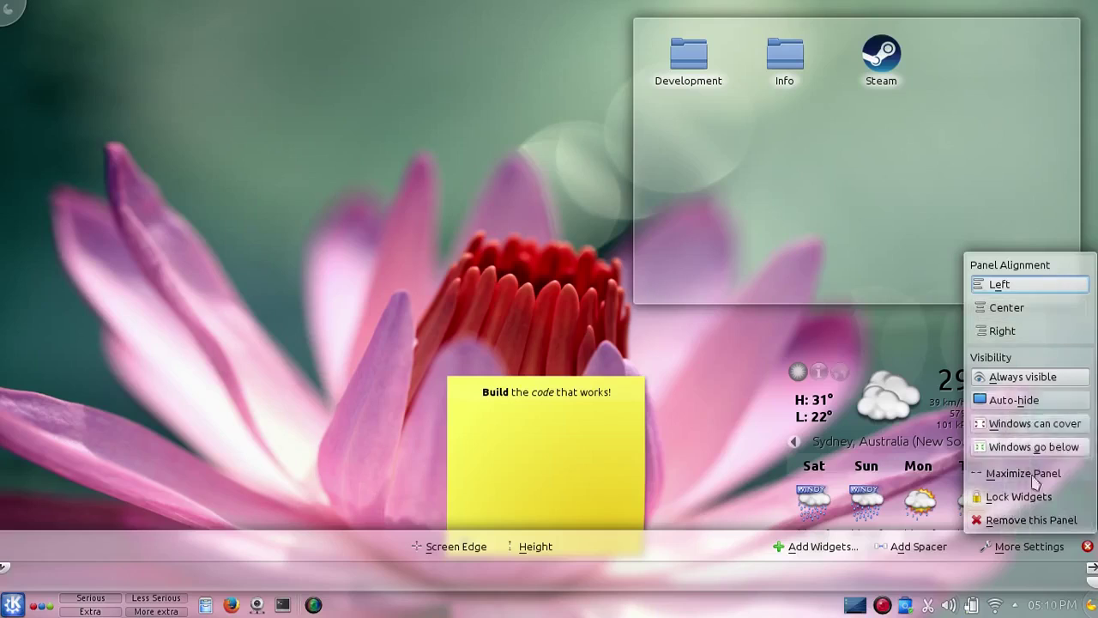
pyautogui.moveTo(515, 600)
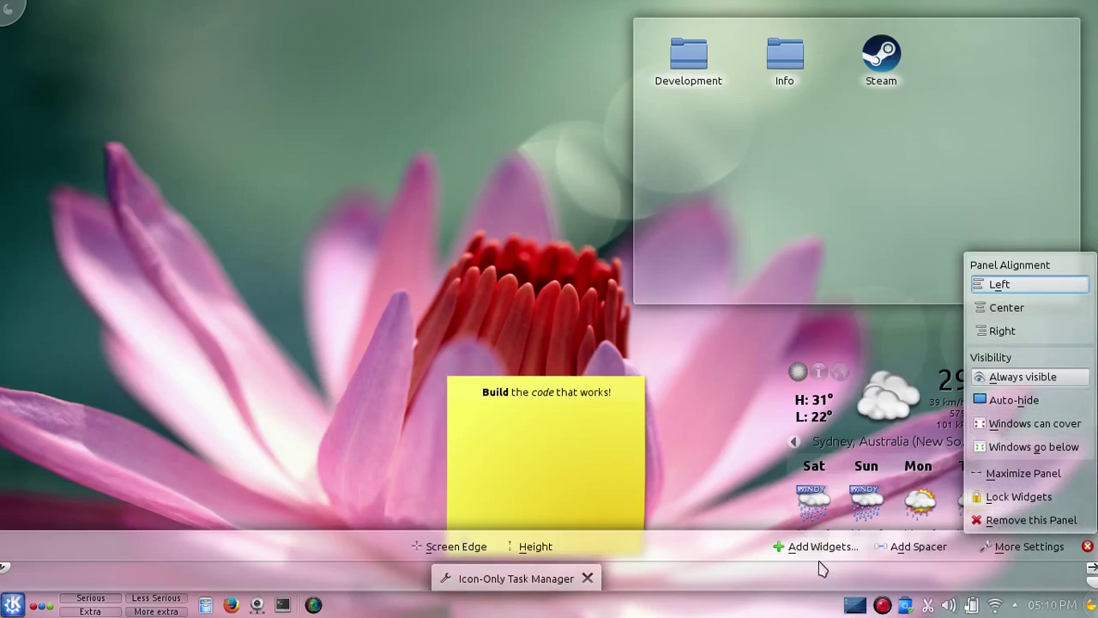
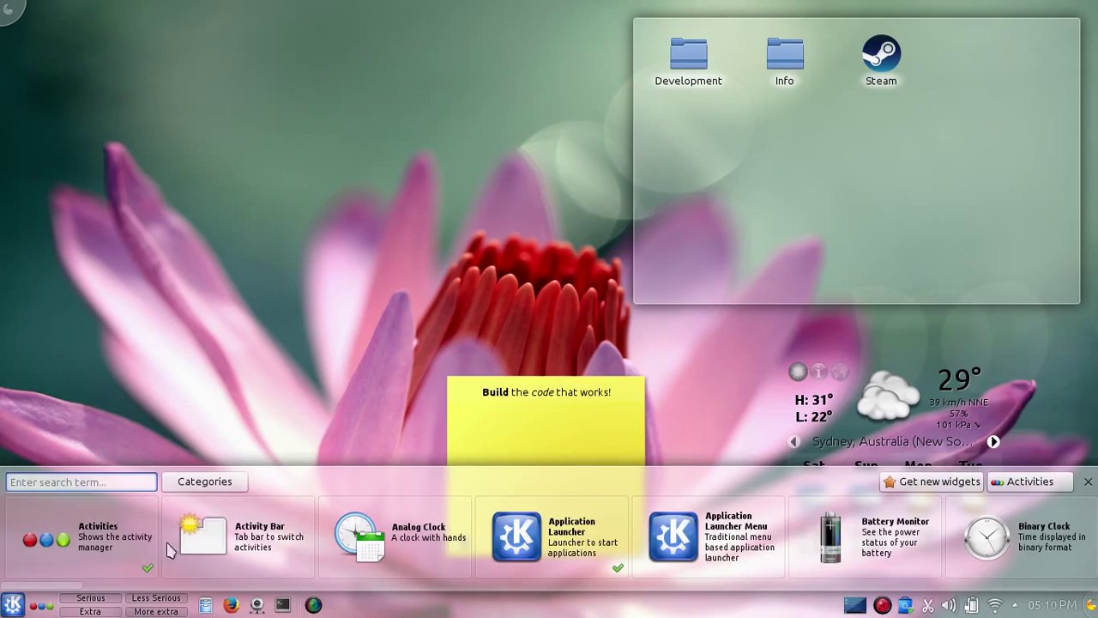
# - Find the Binary Clock in the widget list and add it to the panel
pyautogui.click(126, 587)
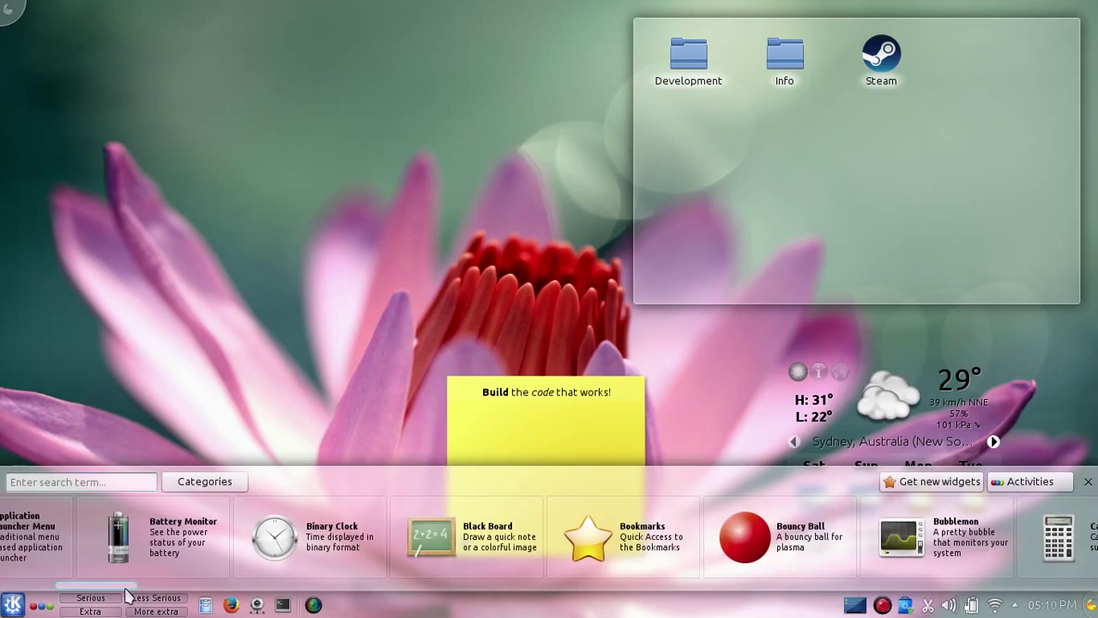
pyautogui.scroll(-1, 202, 544)
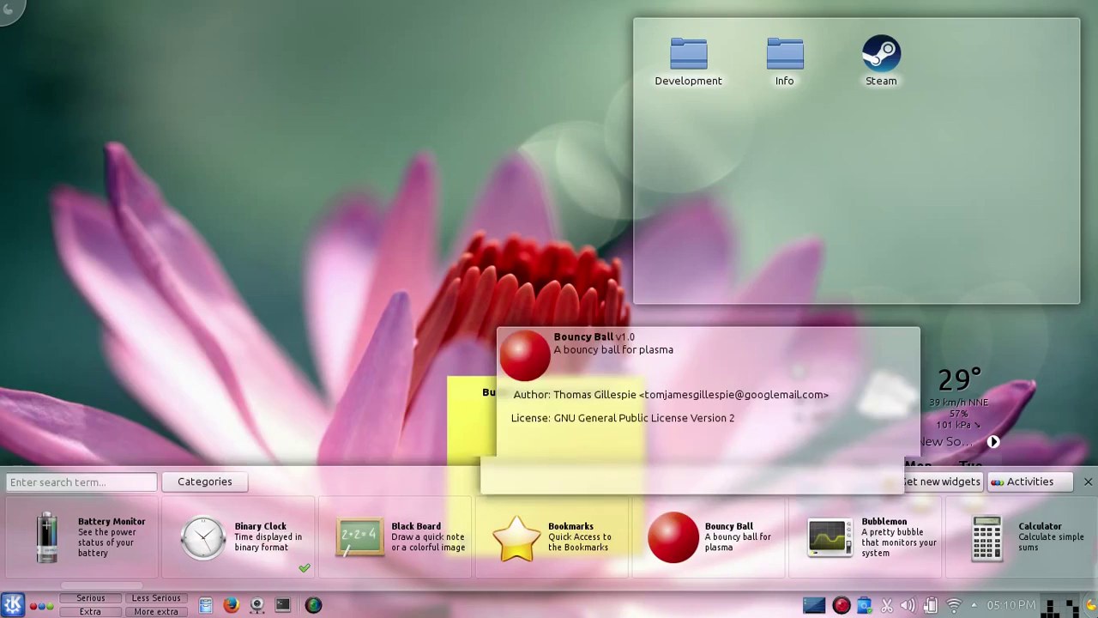
# - Move the Binary Clock to just before the system tray icons, remove it from the panel, and close the widget list
pyautogui.moveTo(1063, 610)
pyautogui.moveTo(1064, 588); pyautogui.dragTo(820, 605)
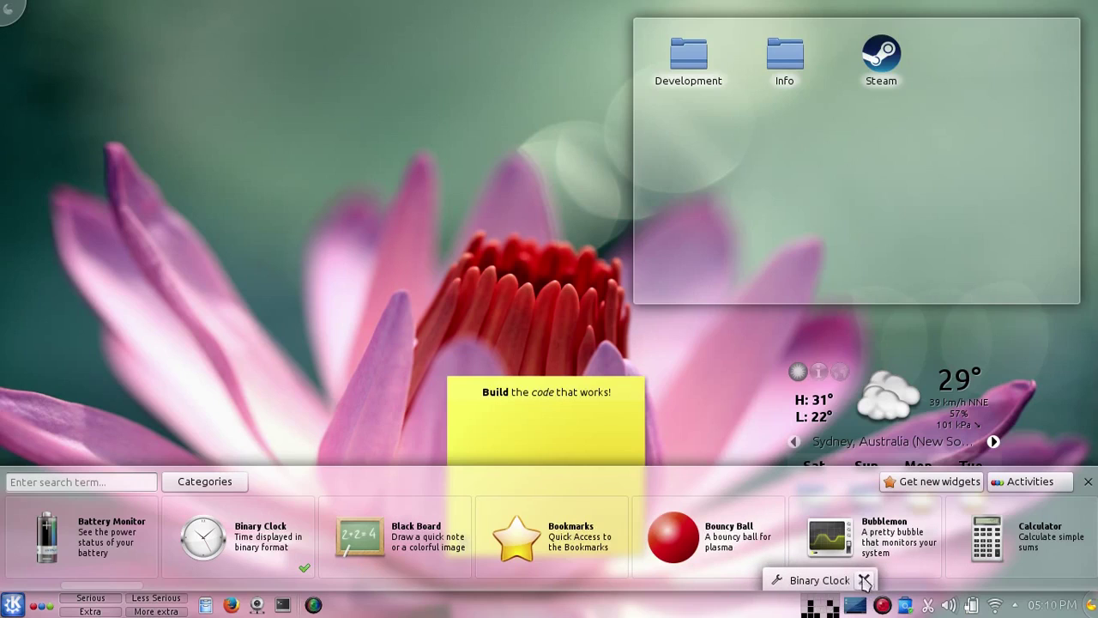
pyautogui.click(865, 581)
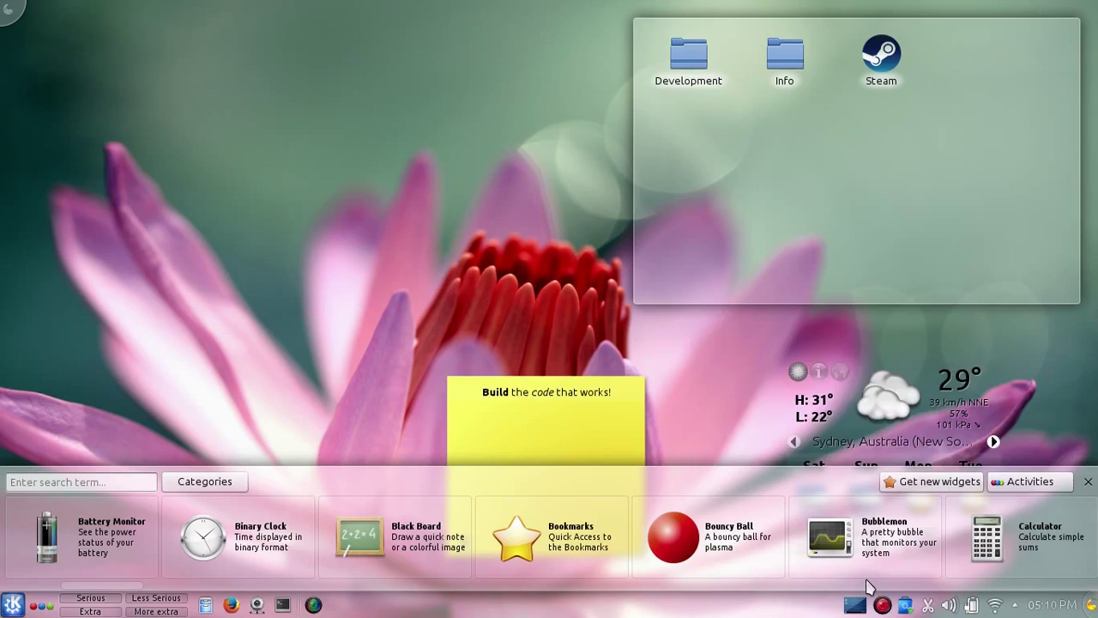
pyautogui.moveTo(1095, 509)
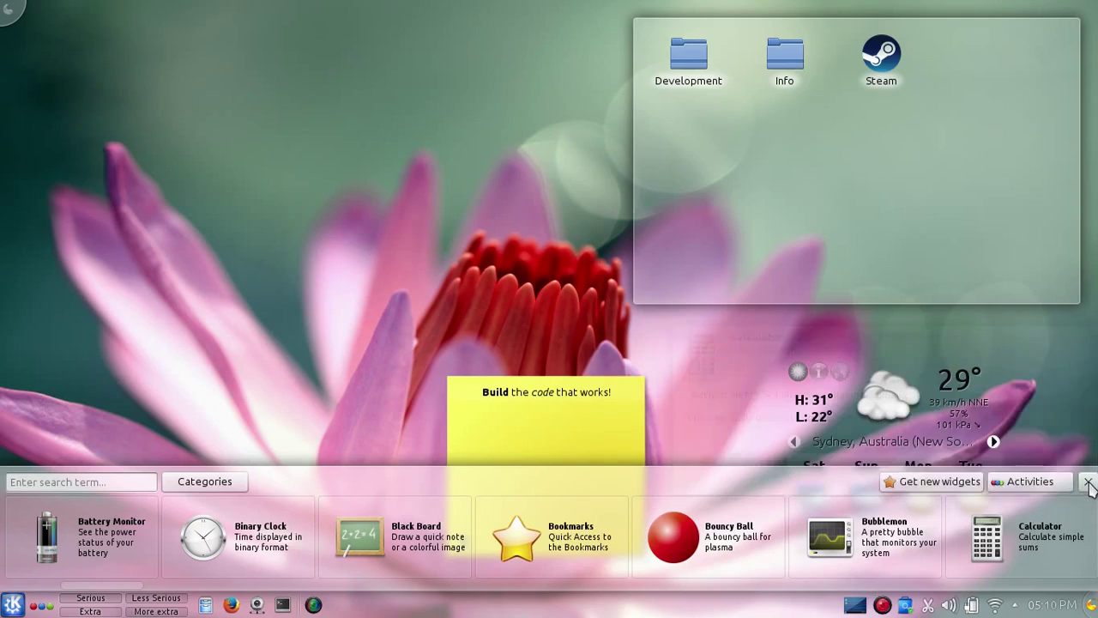
pyautogui.click(1091, 488)
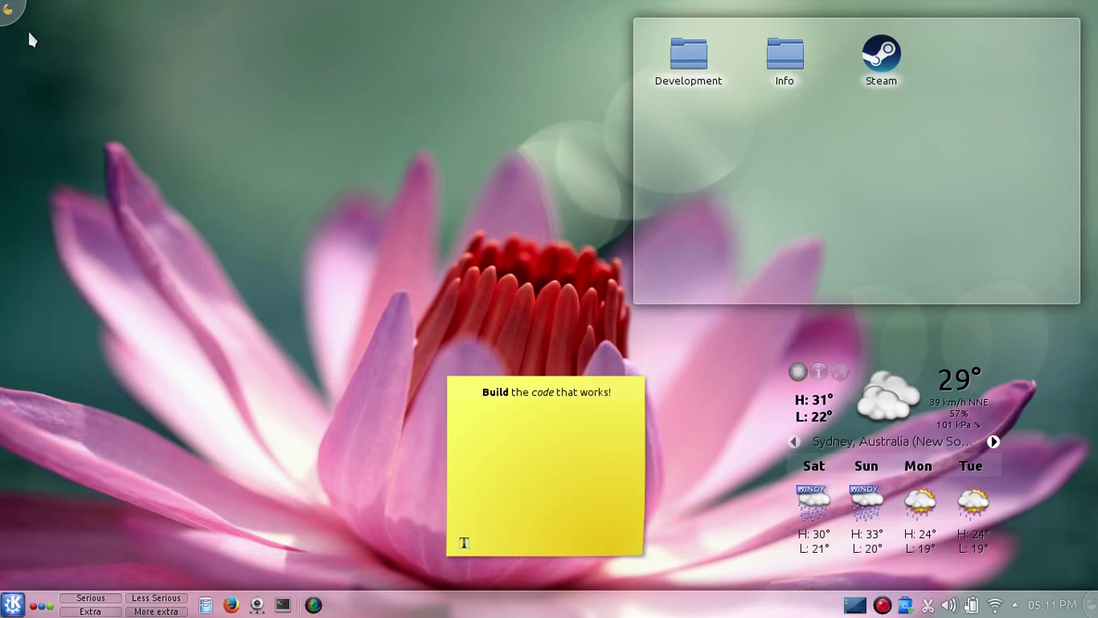
# - Place an Analog Clock widget from the widget list on the desktop and close the list
pyautogui.click(1091, 604)
pyautogui.click(285, 274)
pyautogui.rightClick(205, 181)
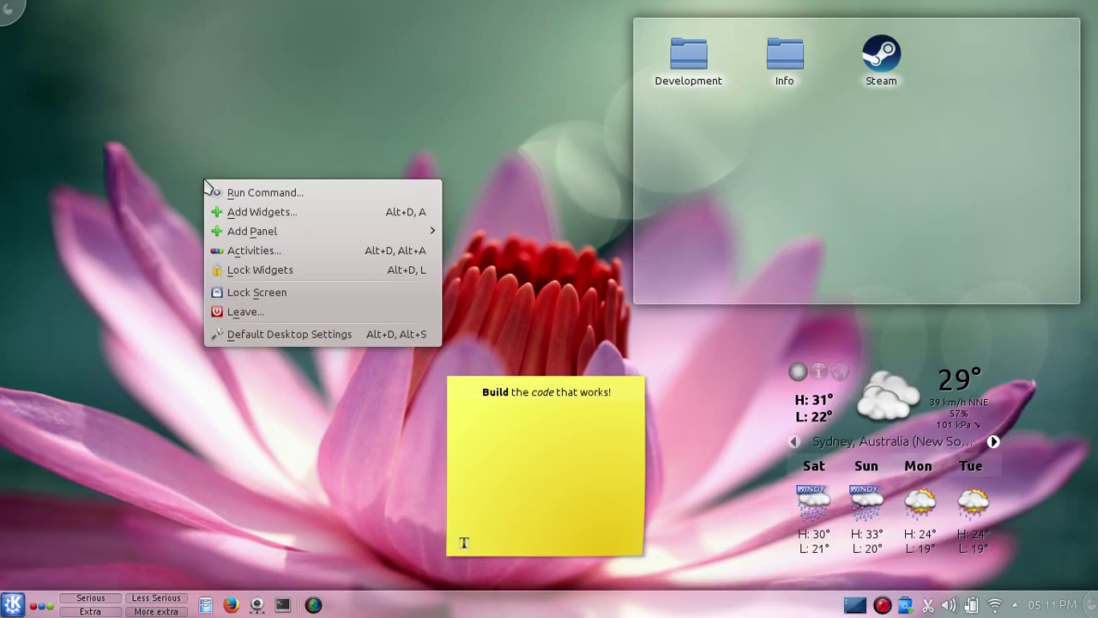
pyautogui.click(240, 212)
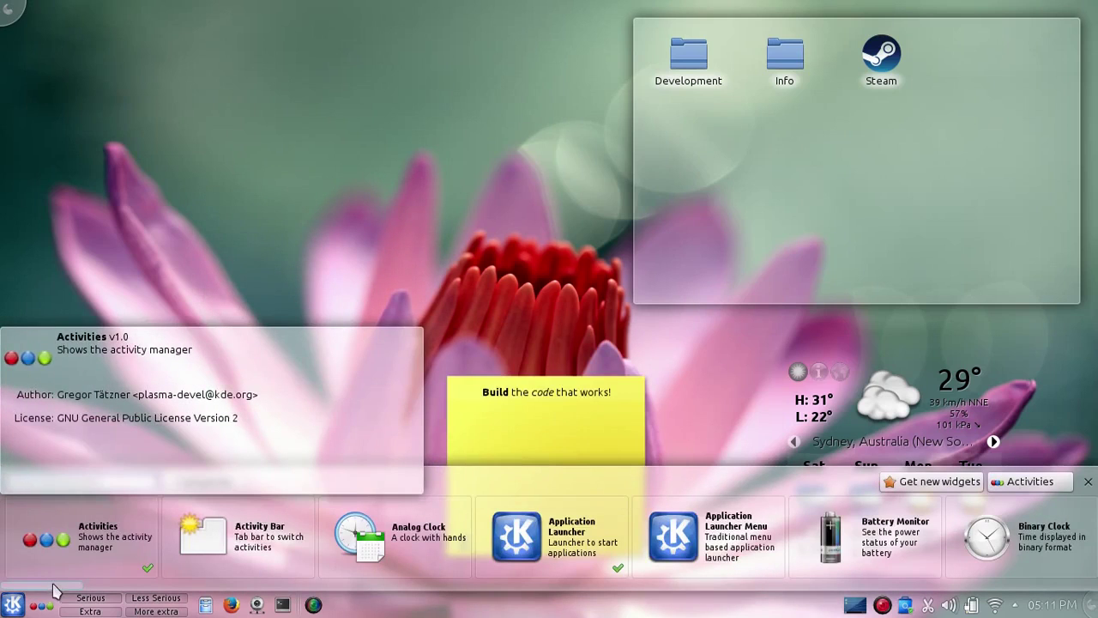
pyautogui.hscroll(2, 72, 592)
pyautogui.moveTo(206, 545); pyautogui.dragTo(255, 212)
pyautogui.moveTo(388, 343)
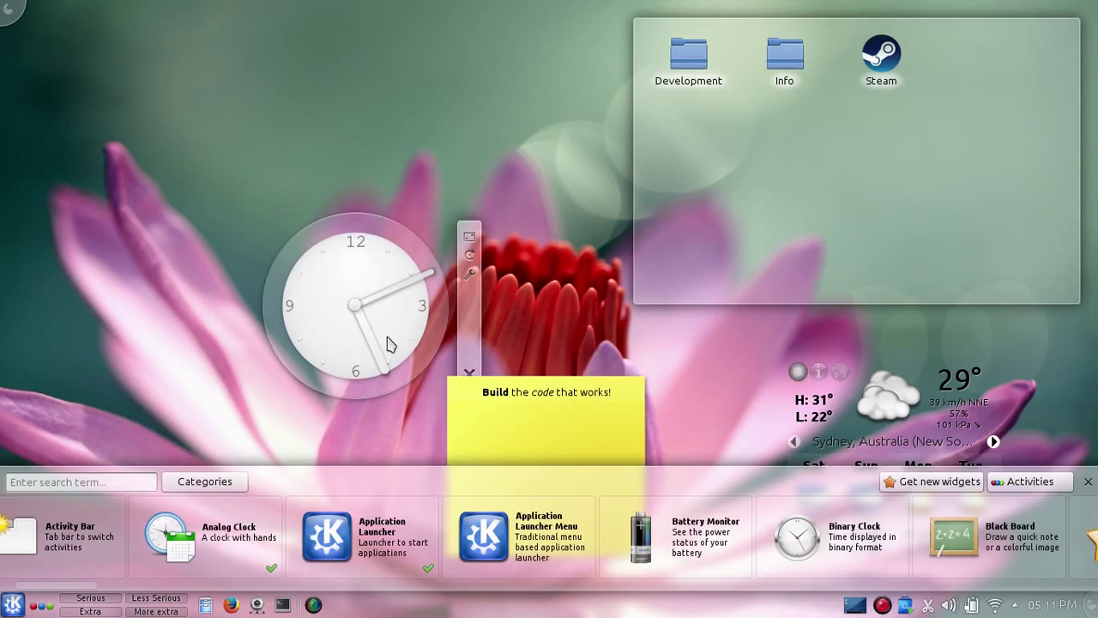
pyautogui.click(1088, 482)
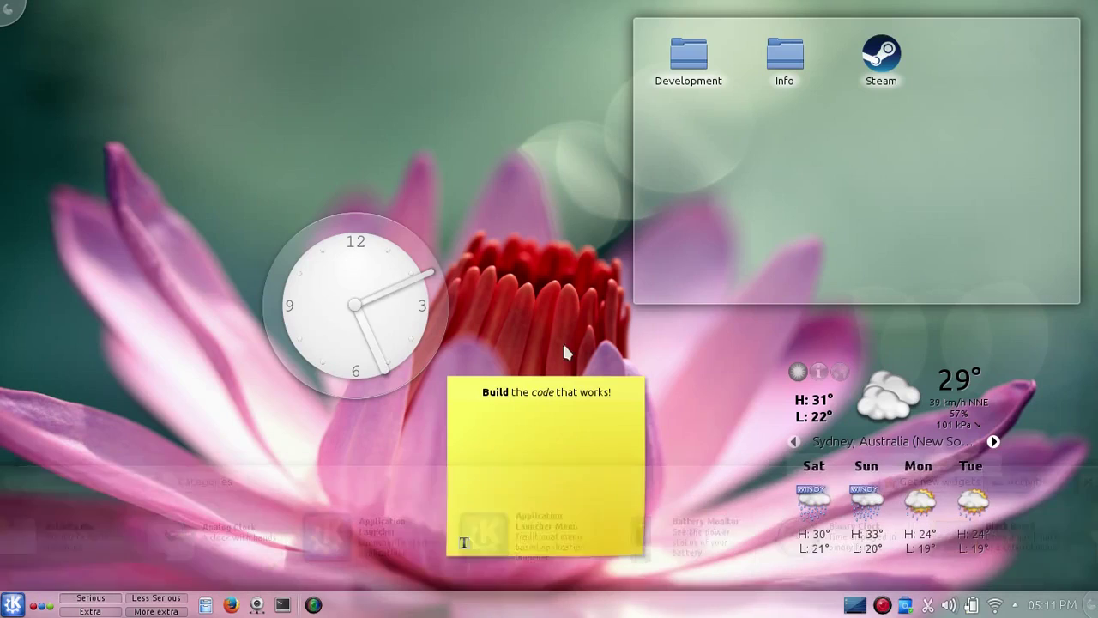
# - Reposition and enlarge the analog clock on the desktop, and remove it
pyautogui.moveTo(384, 296); pyautogui.dragTo(279, 154)
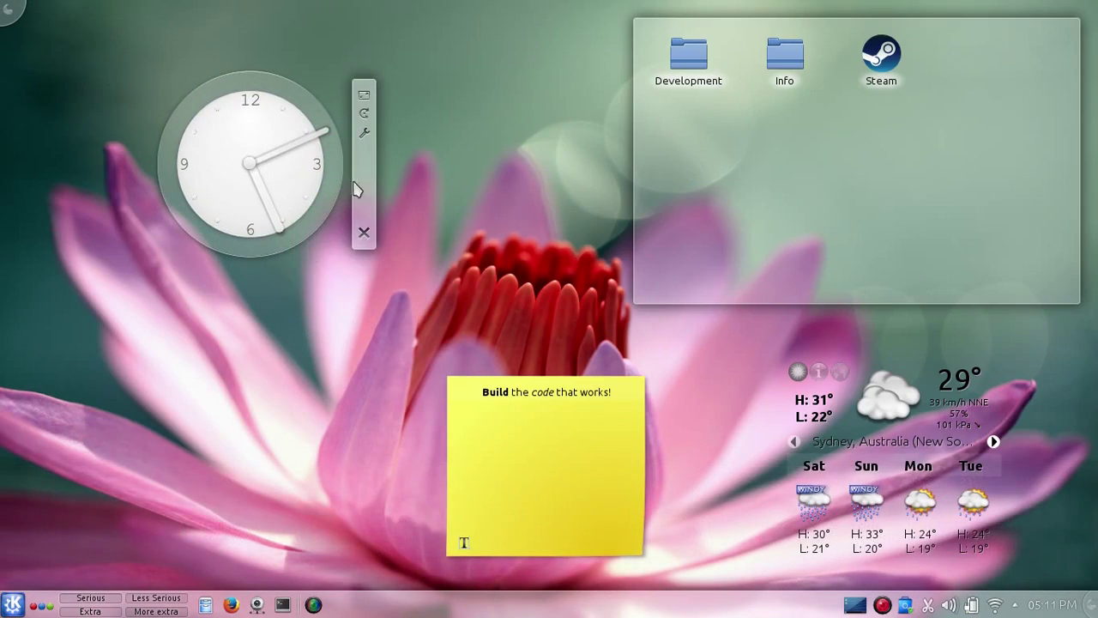
pyautogui.moveTo(363, 94); pyautogui.dragTo(436, 110)
pyautogui.moveTo(418, 177); pyautogui.dragTo(402, 341)
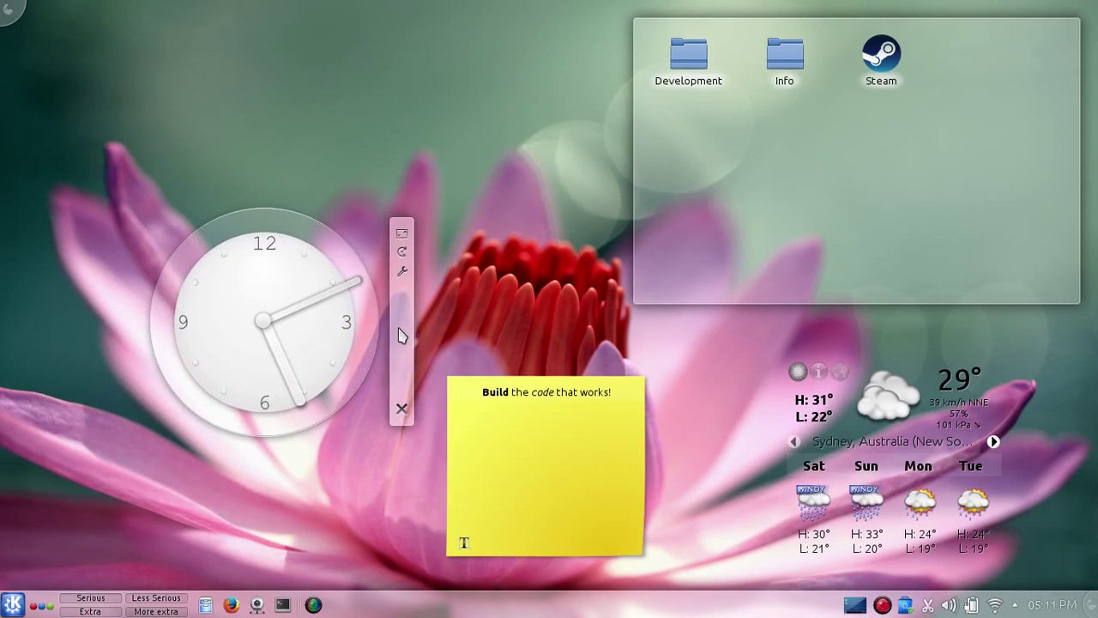
pyautogui.click(403, 412)
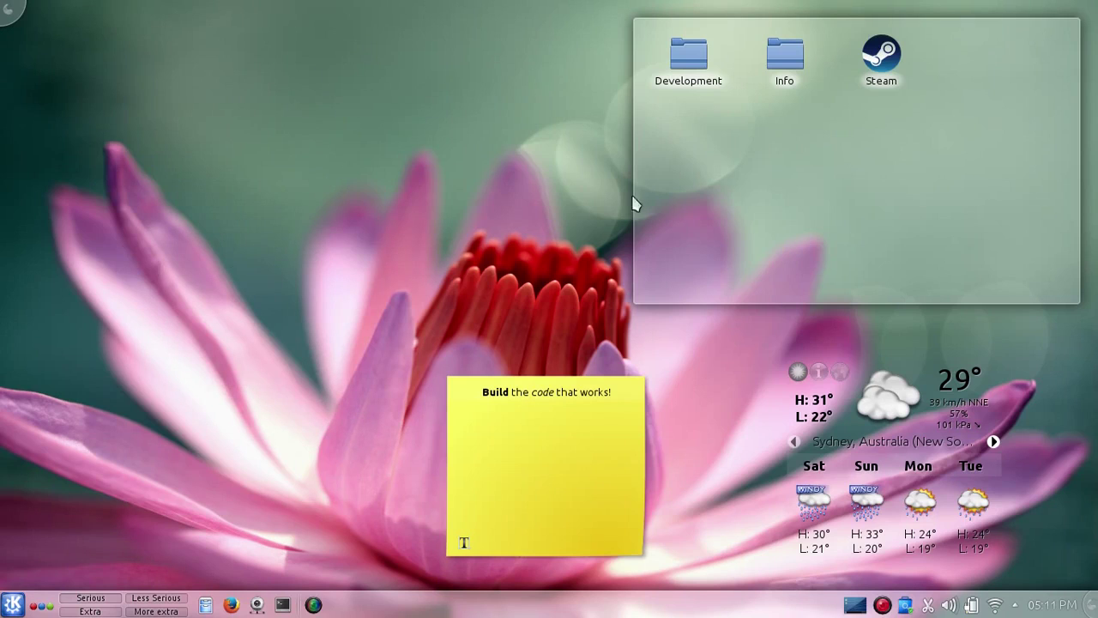
# - Find K3b among the System applications in the launcher and add it to the favorites
pyautogui.click(12, 603)
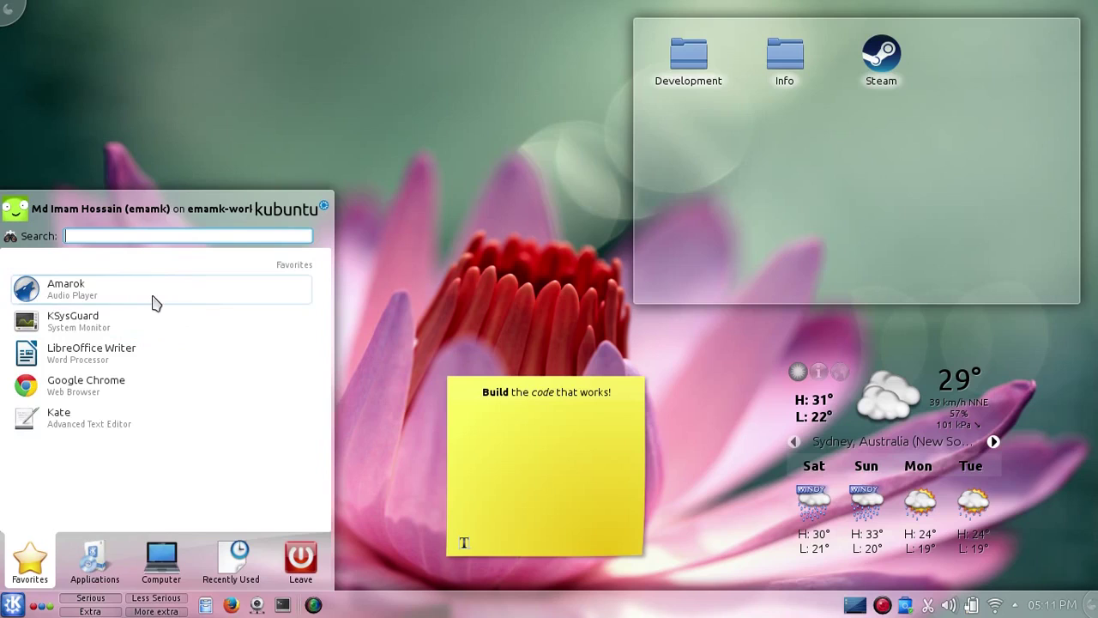
pyautogui.click(94, 539)
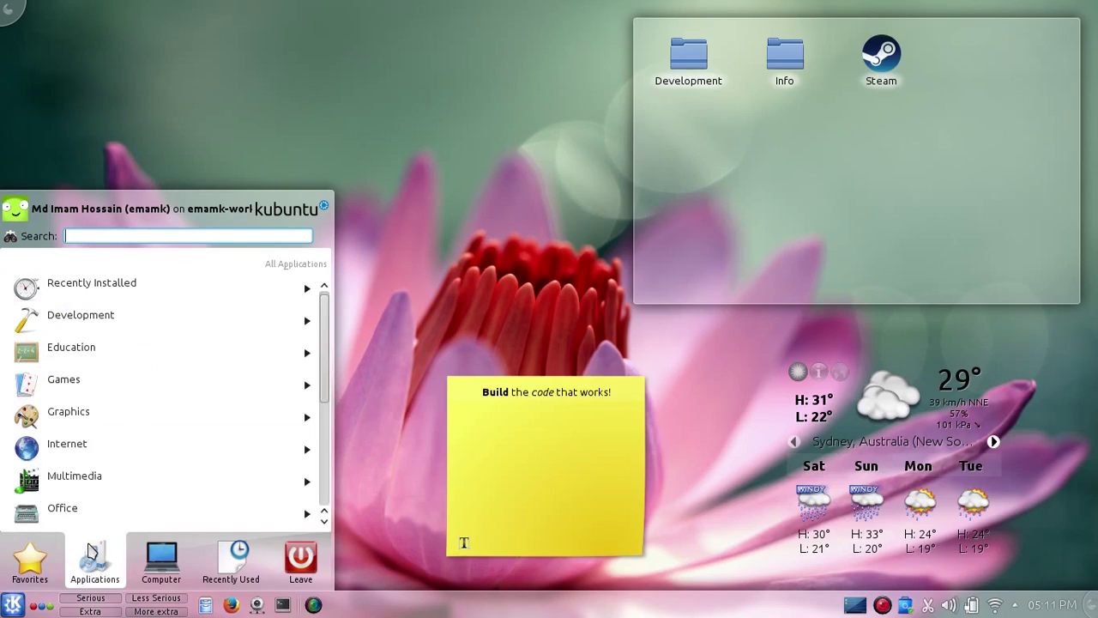
pyautogui.scroll(-3, 184, 370)
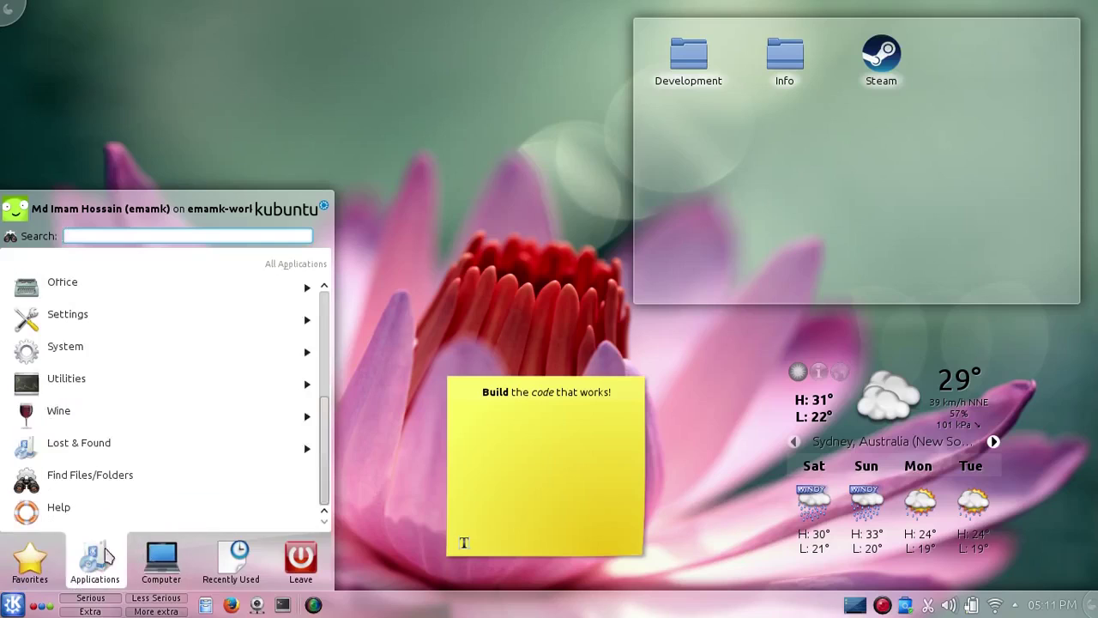
pyautogui.click(145, 359)
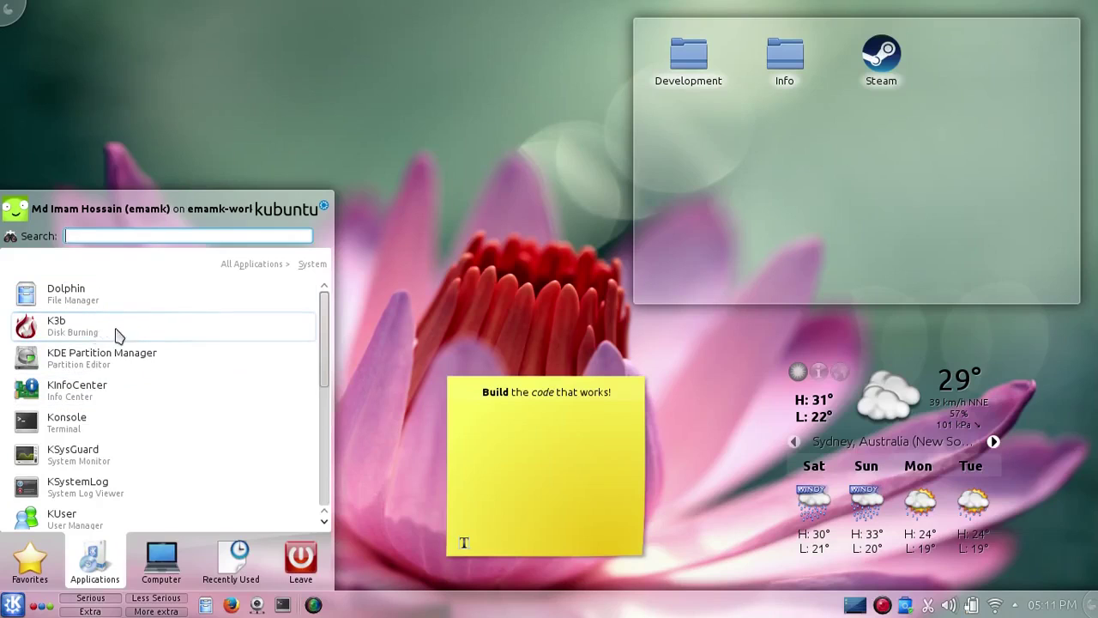
pyautogui.rightClick(130, 329)
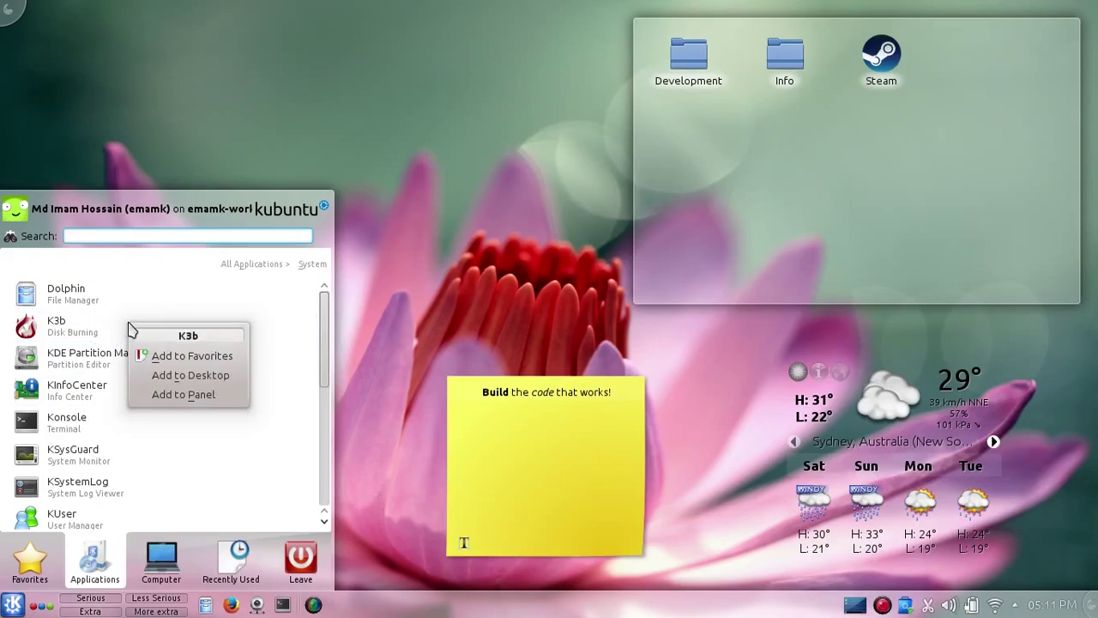
pyautogui.click(159, 363)
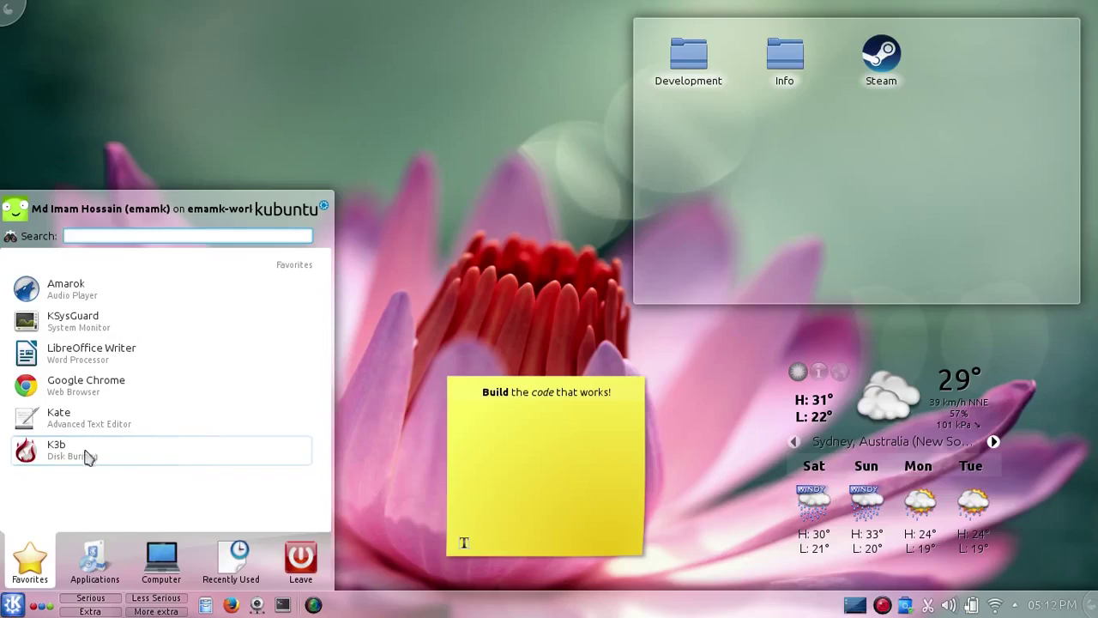
# - Reorder the favorites so K3b sits above Google Chrome, and remove K3b from the favorites
pyautogui.moveTo(101, 564)
pyautogui.moveTo(20, 560)
pyautogui.moveTo(60, 461); pyautogui.dragTo(117, 392)
pyautogui.rightClick(117, 390)
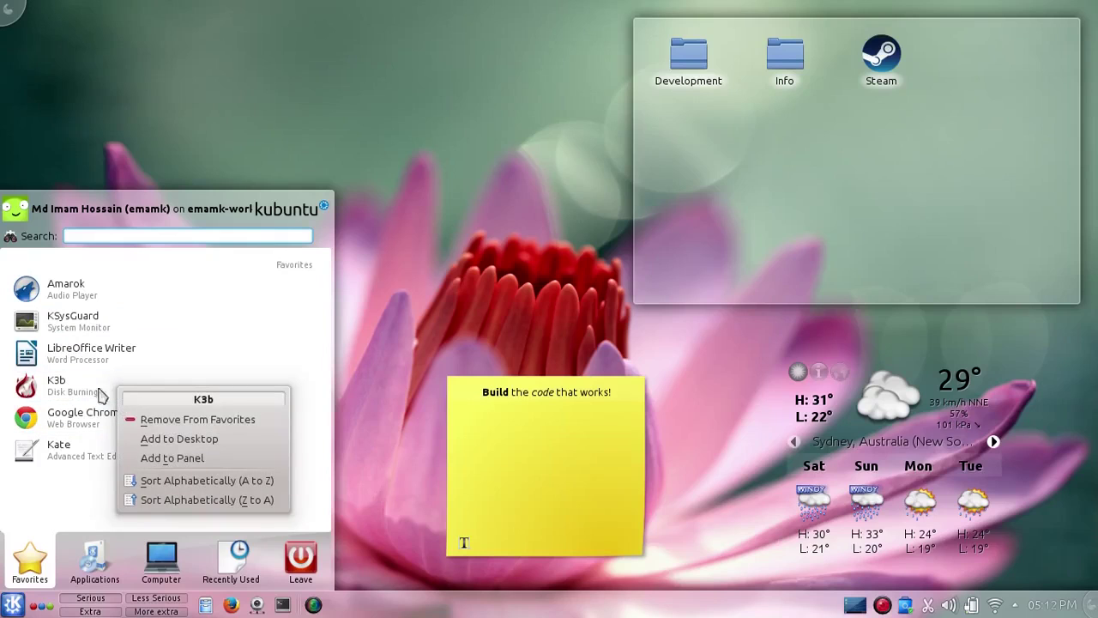
pyautogui.click(174, 421)
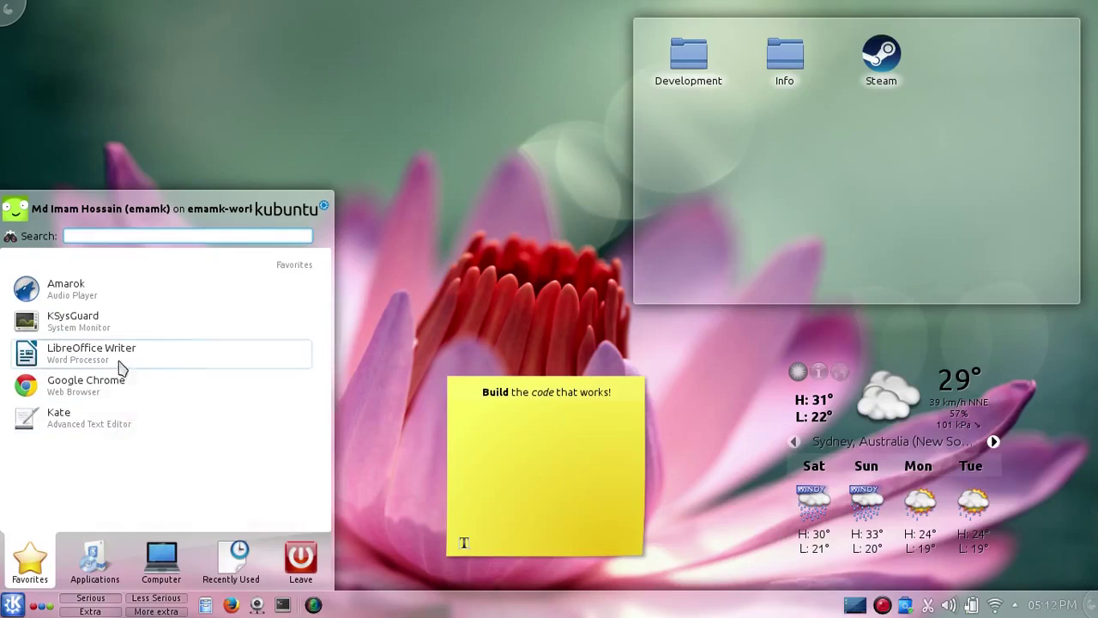
# - View the options for the LibreOffice Writer favorite and the launcher's Computer and Recently Used sections
pyautogui.rightClick(118, 360)
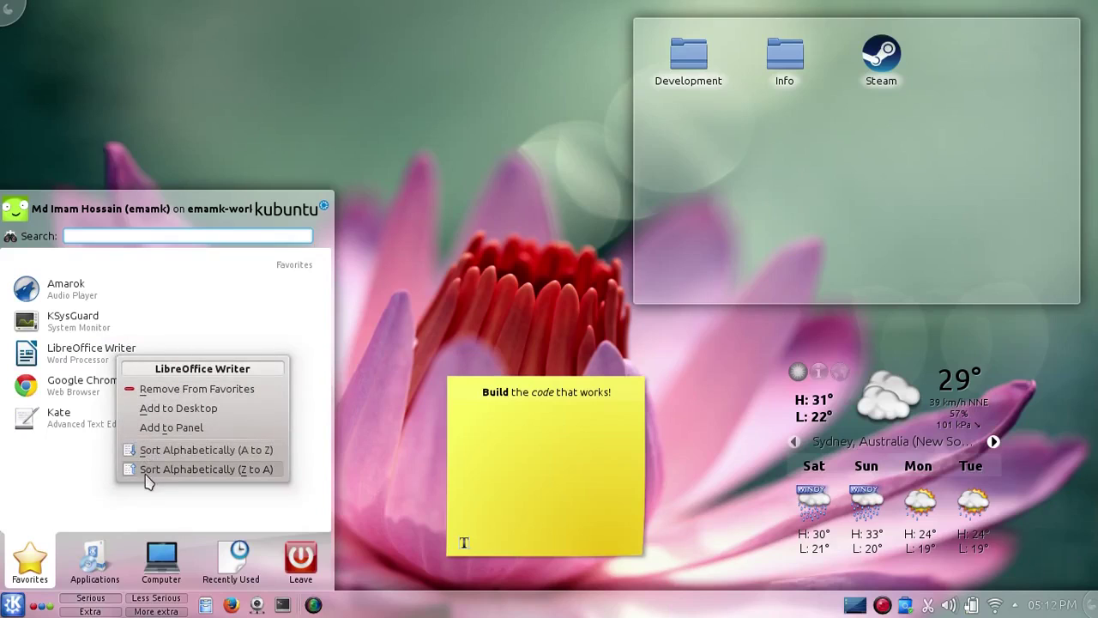
pyautogui.click(79, 513)
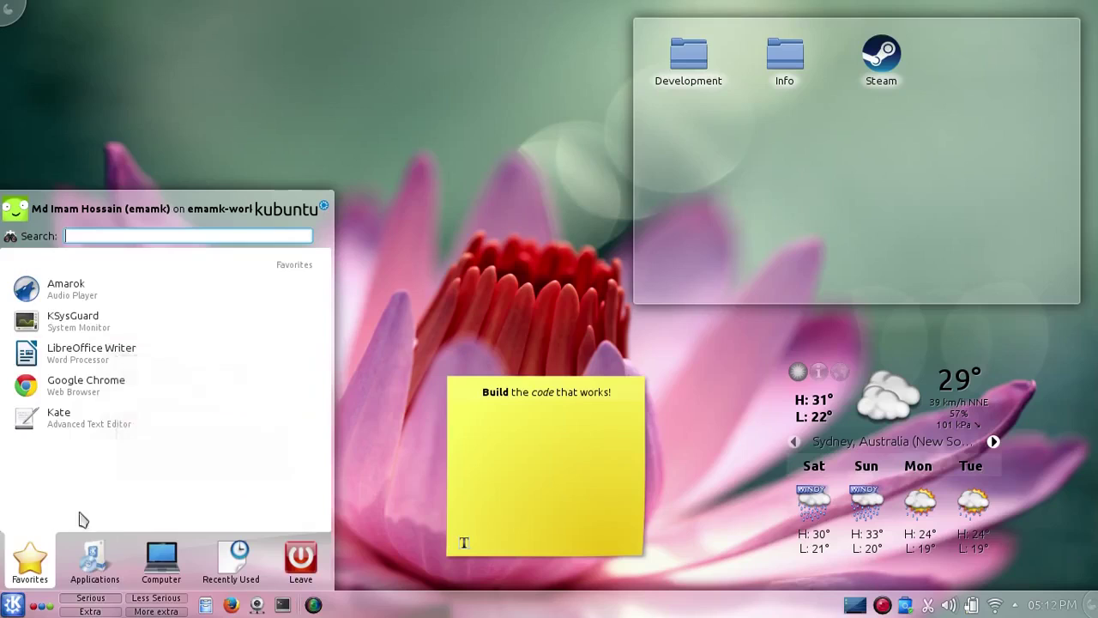
pyautogui.moveTo(160, 559)
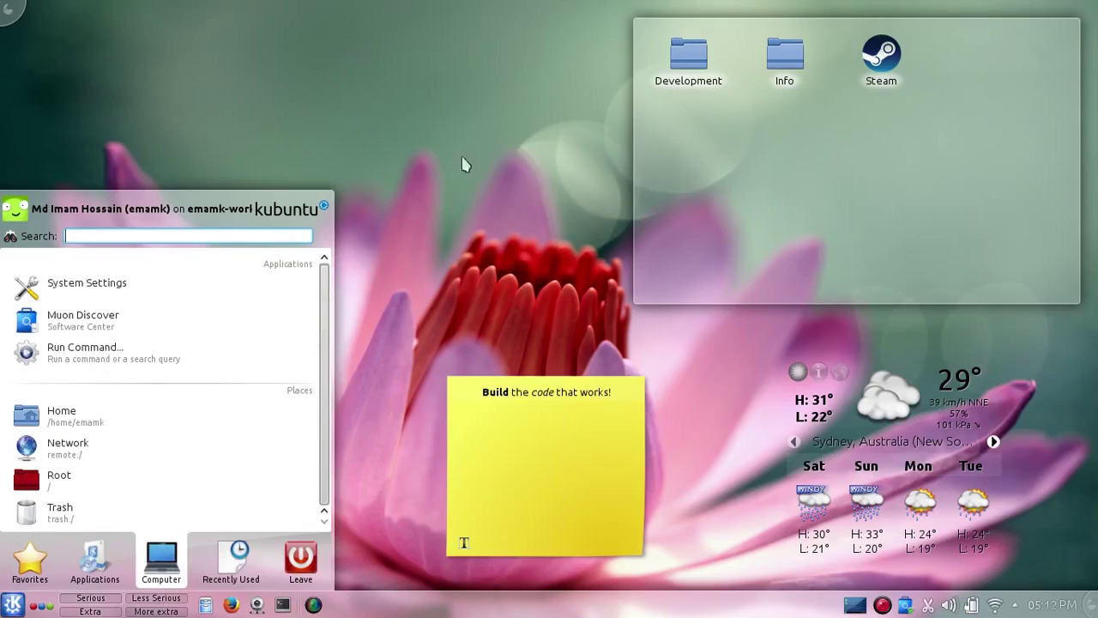
pyautogui.click(537, 77)
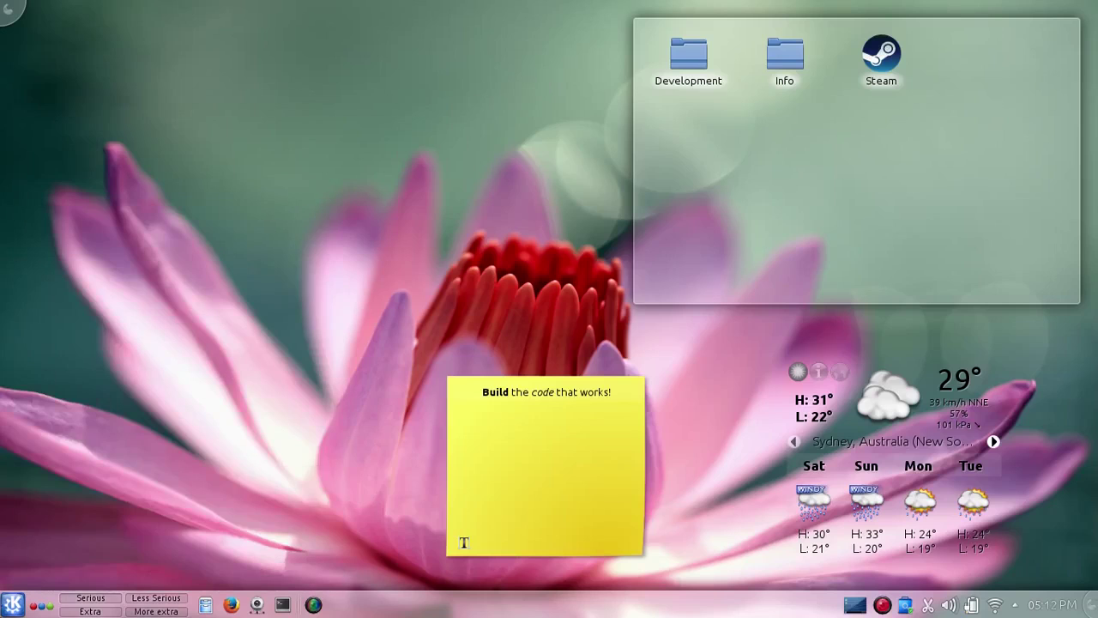
pyautogui.click(12, 604)
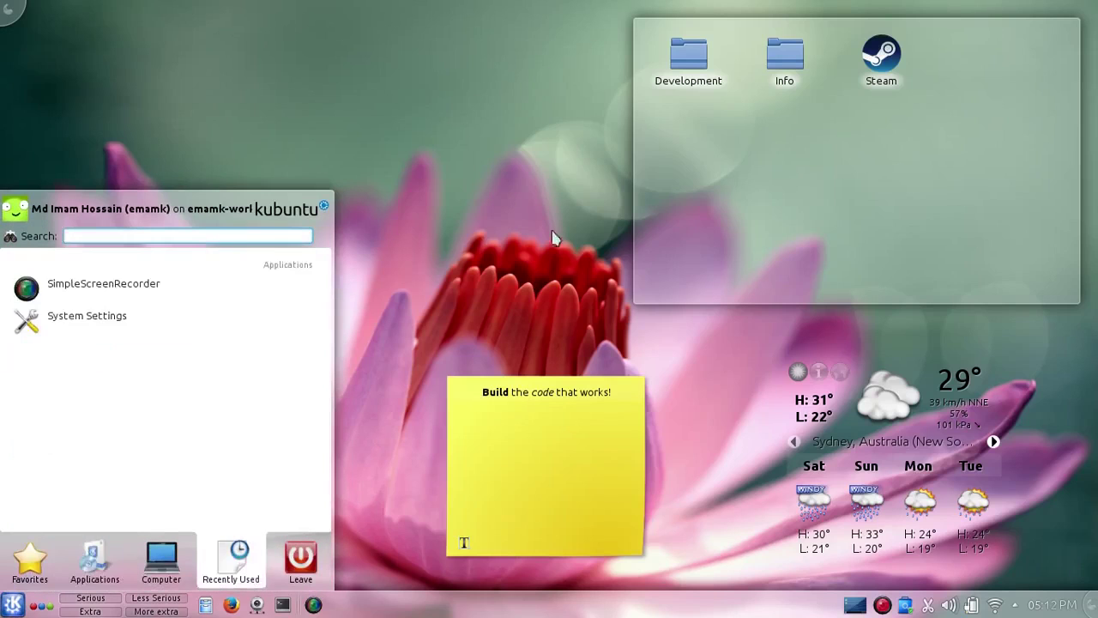
pyautogui.click(548, 238)
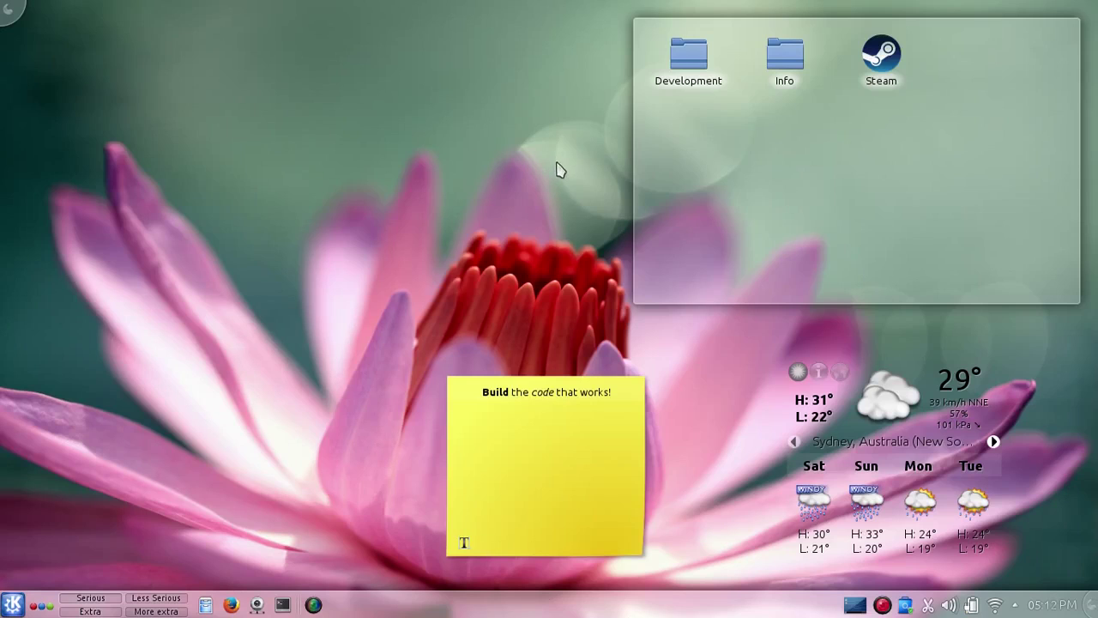
# - Open Run Command from the launcher's Computer section, look through its search syntax help, and close it
pyautogui.click(13, 604)
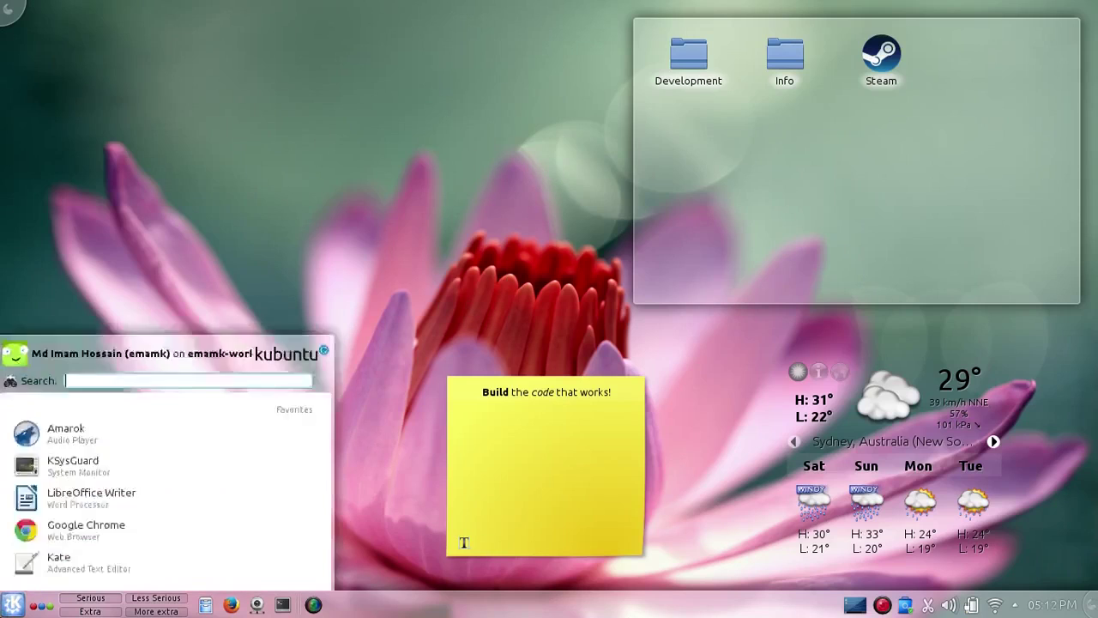
pyautogui.click(90, 566)
pyautogui.click(161, 562)
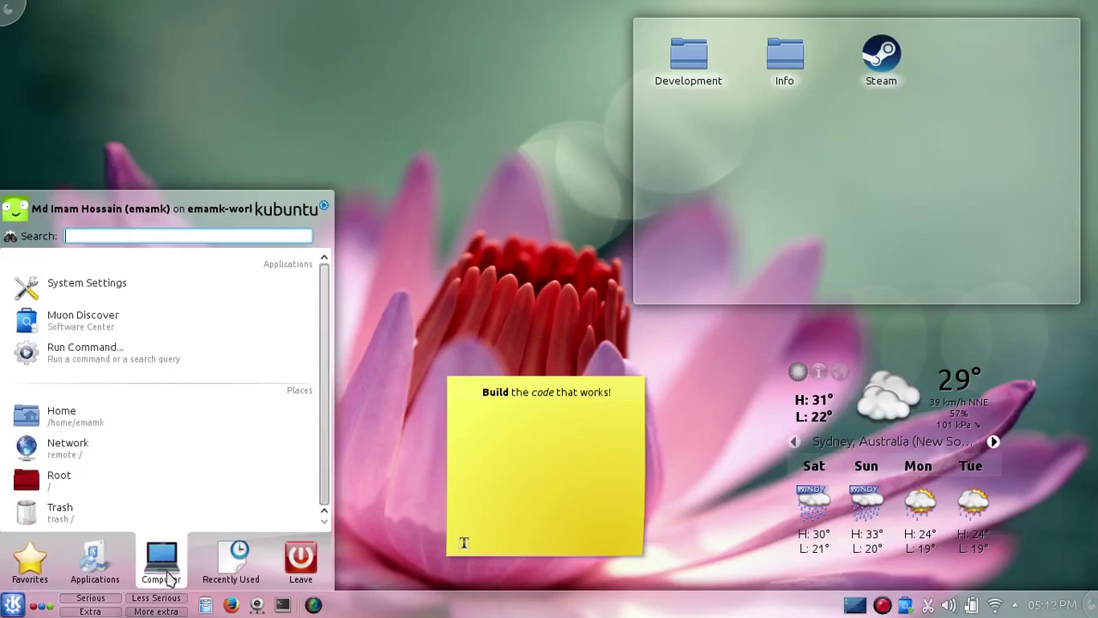
pyautogui.click(210, 361)
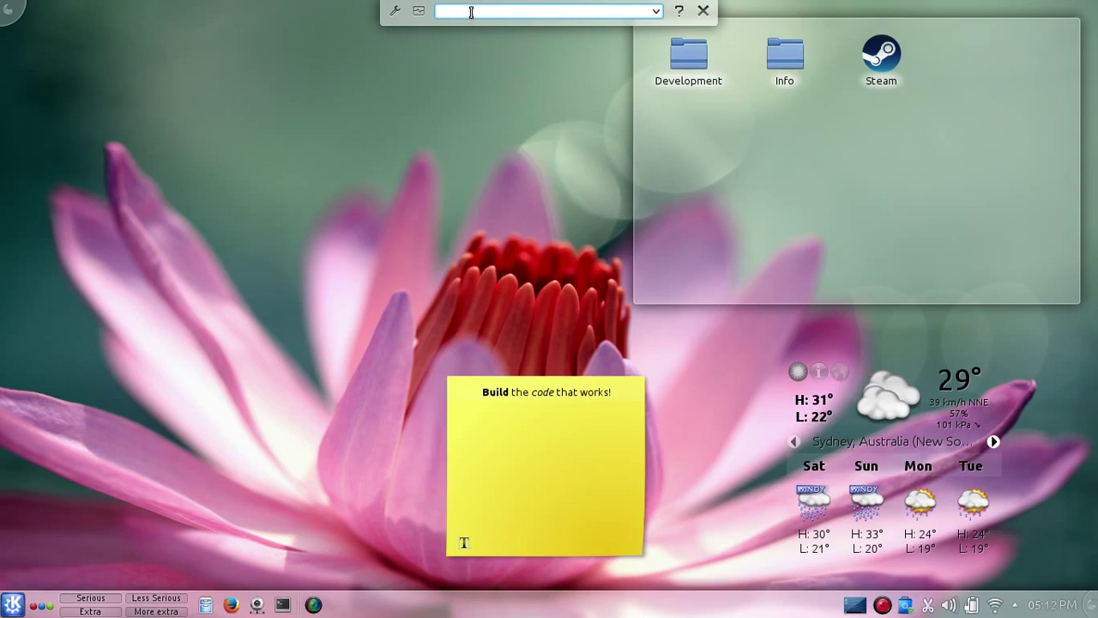
pyautogui.click(677, 12)
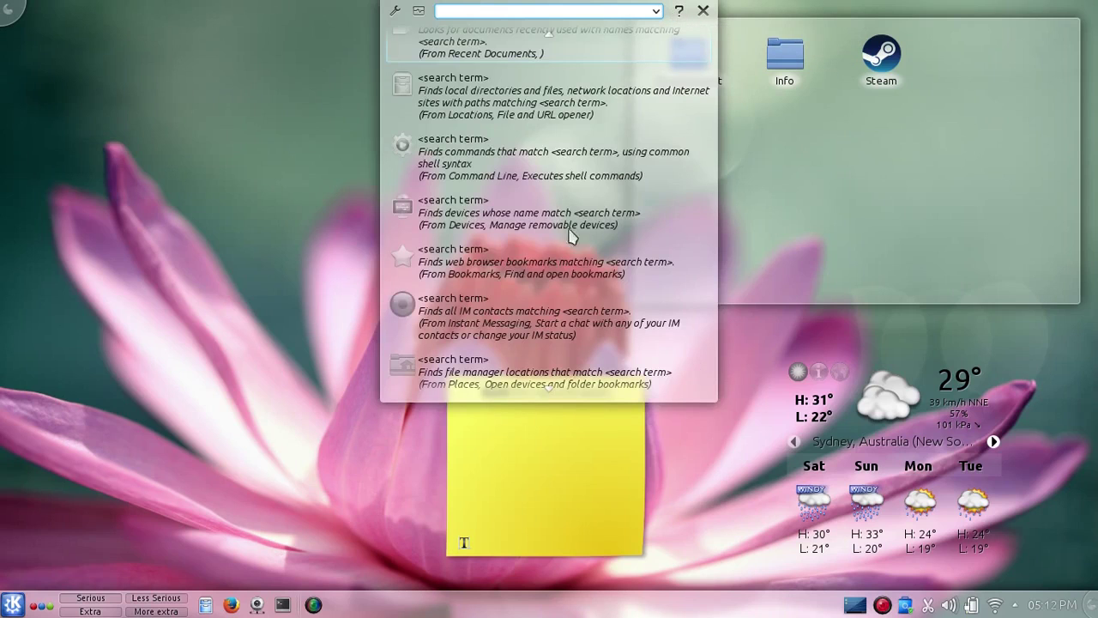
pyautogui.scroll(-6, 577, 230)
pyautogui.scroll(8, 575, 199)
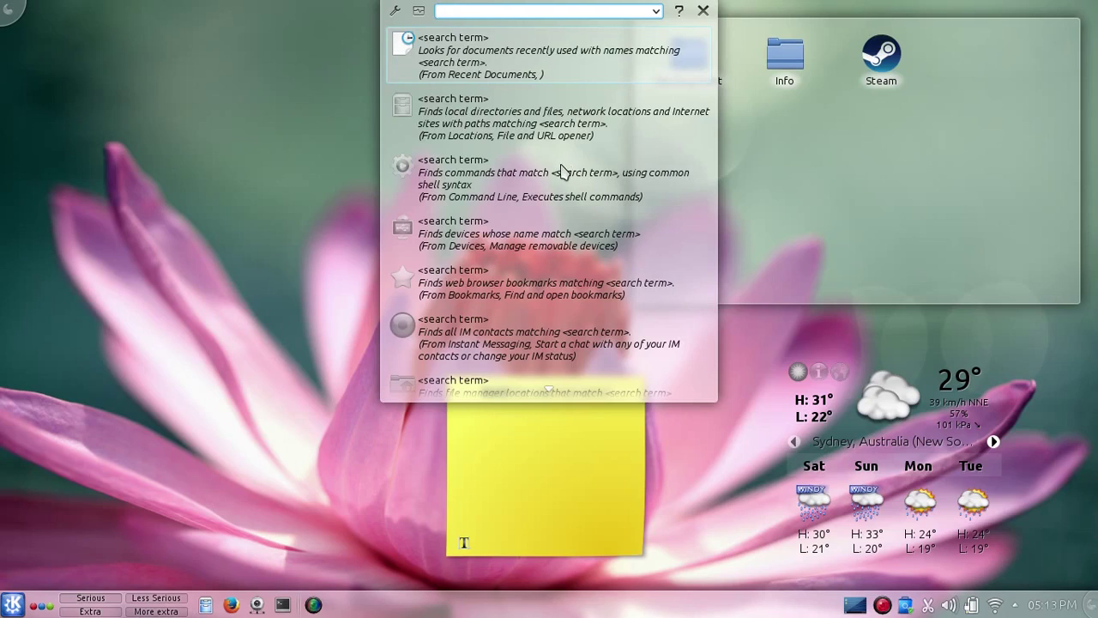
pyautogui.press('Escape')
# - Reopen Run Command from the launcher, search for "kate", and launch the Kate text editor
pyautogui.click(12, 604)
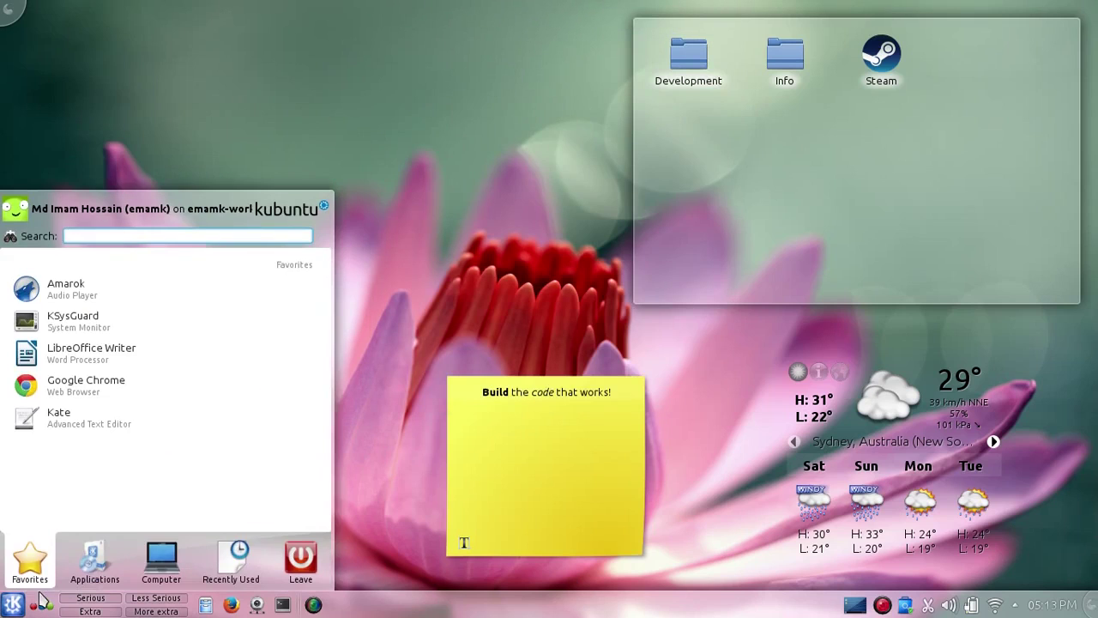
pyautogui.click(162, 558)
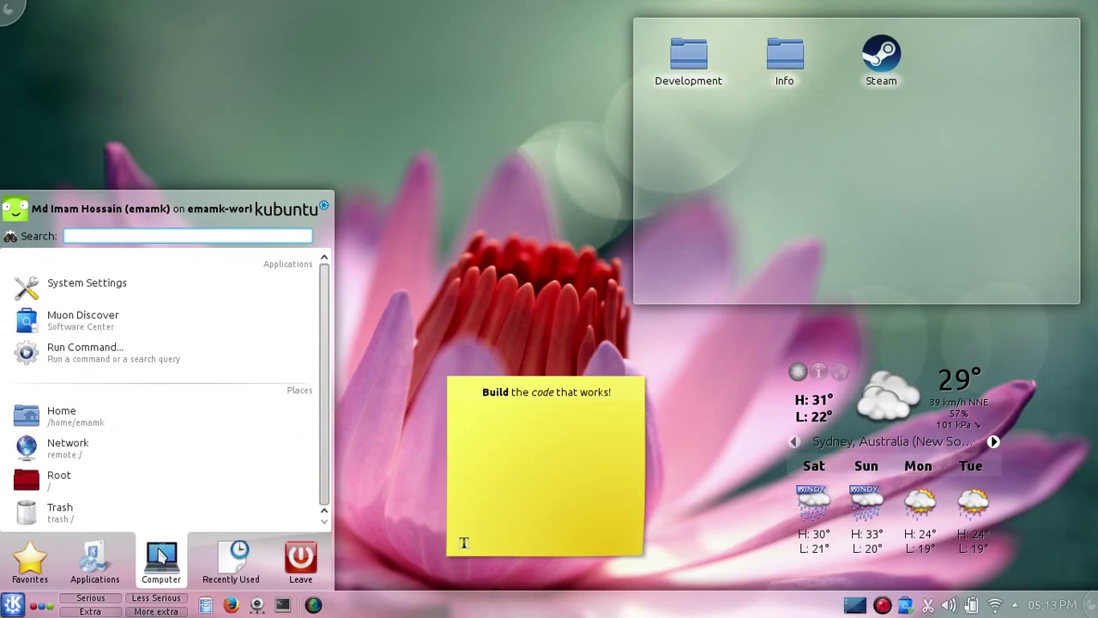
pyautogui.click(175, 357)
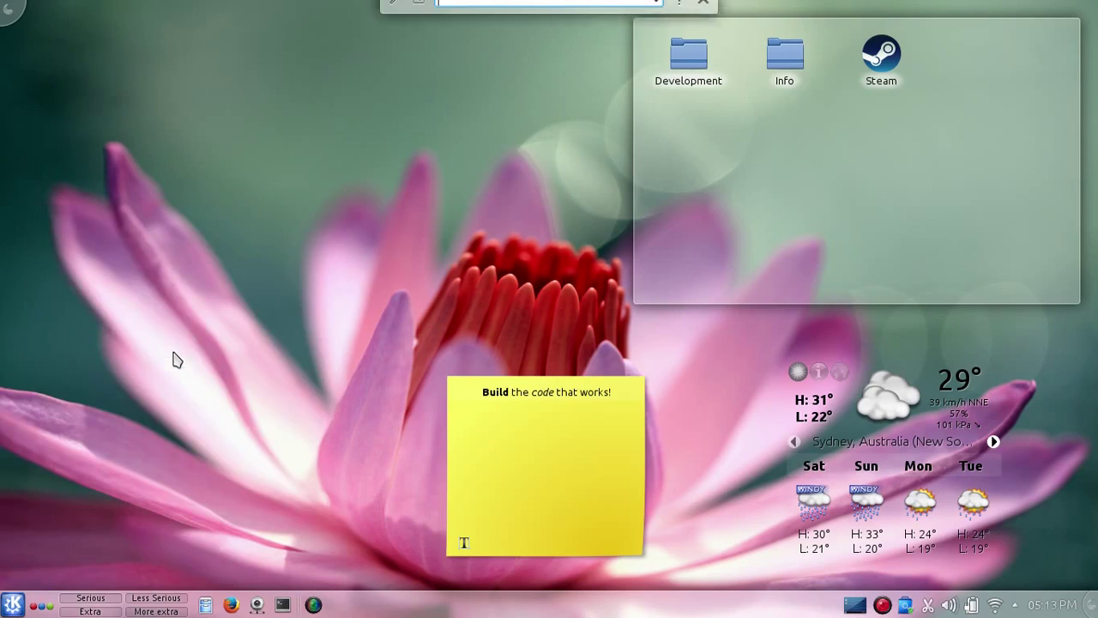
pyautogui.write('kate')
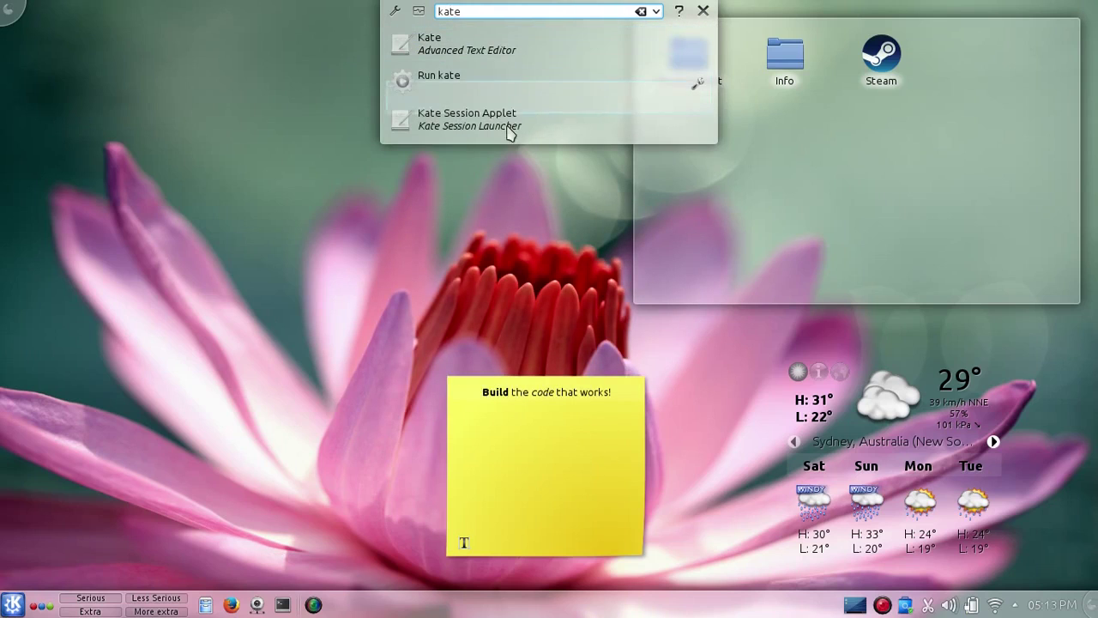
pyautogui.click(512, 50)
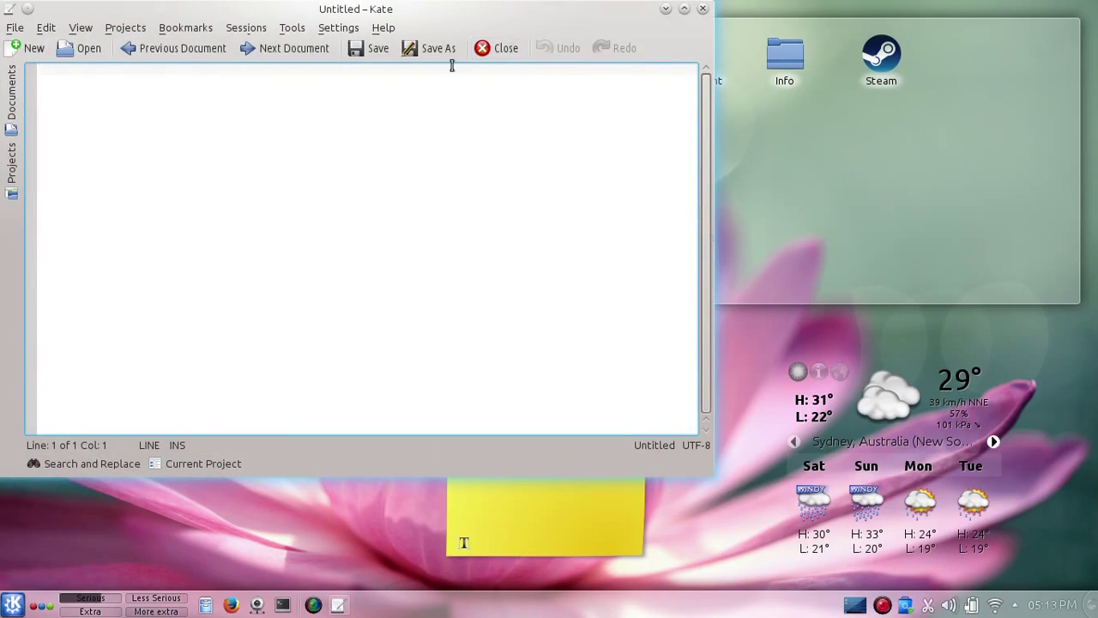
# - Close Kate, open Run Command, calculate 2 + 6 in it, and clear the entry
pyautogui.click(703, 8)
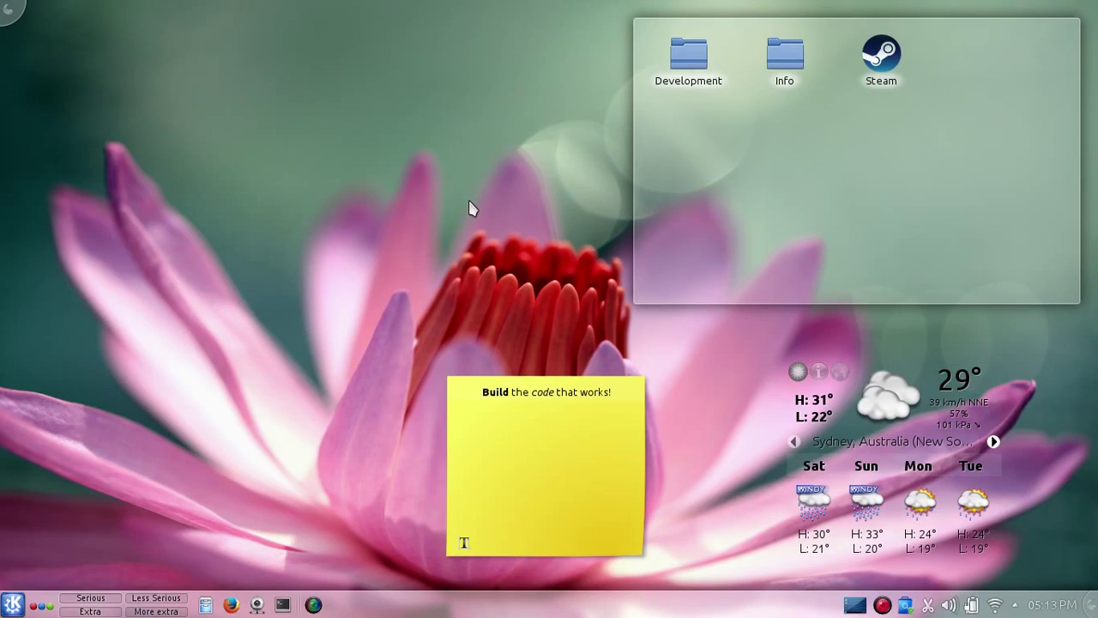
pyautogui.hotkey('alt', 'F2')
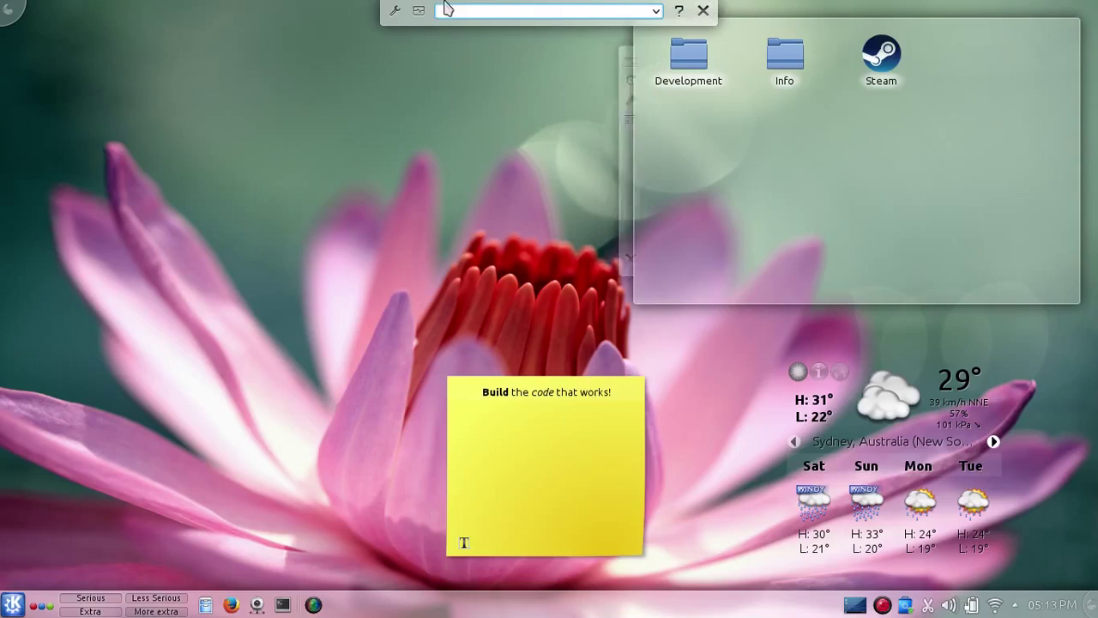
pyautogui.moveTo(445, 7); pyautogui.dragTo(504, 7)
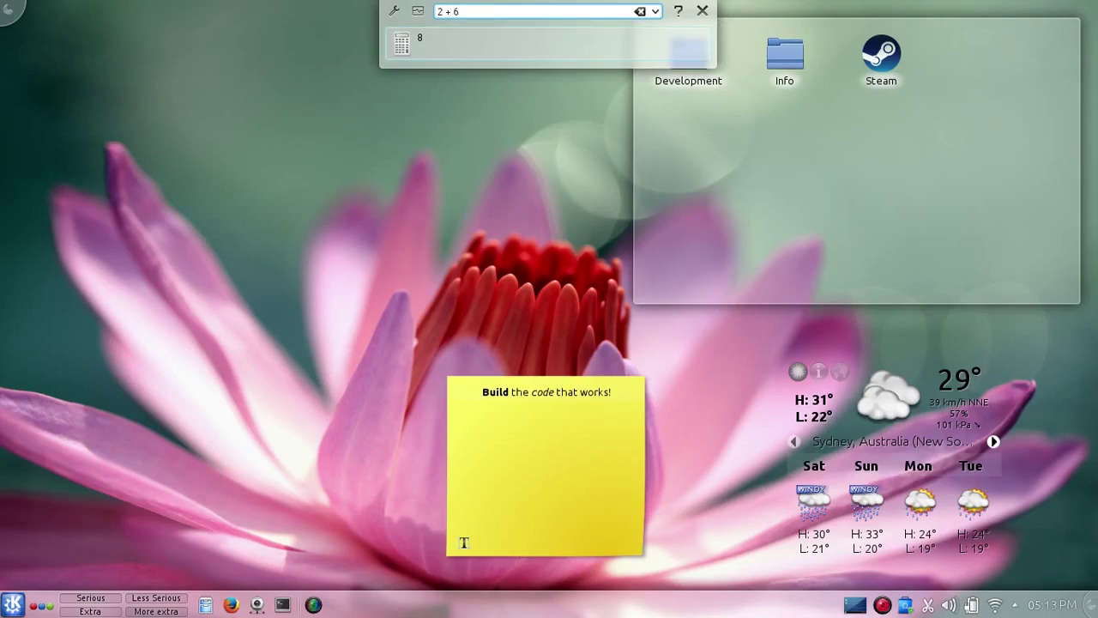
pyautogui.press('BackSpace')
pyautogui.press('BackSpace')
pyautogui.press('BackSpace')
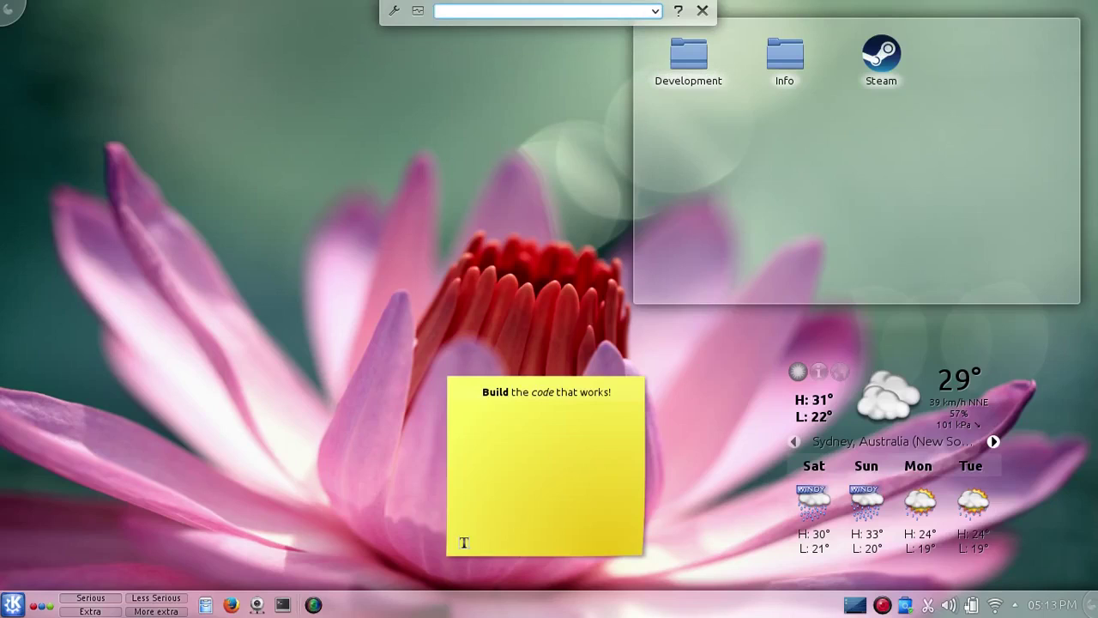
# - Search Run Command for "clock", add the Analog Clock widget to the desktop, and position it in the empty upper area beside the flower
pyautogui.write('clock')
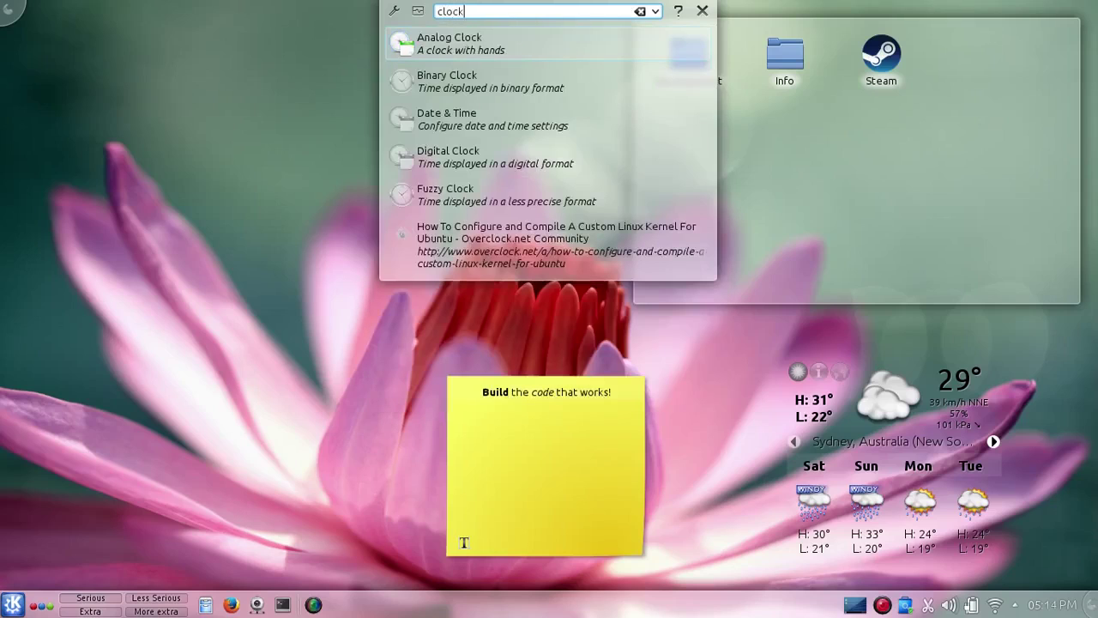
pyautogui.moveTo(517, 42); pyautogui.dragTo(229, 128)
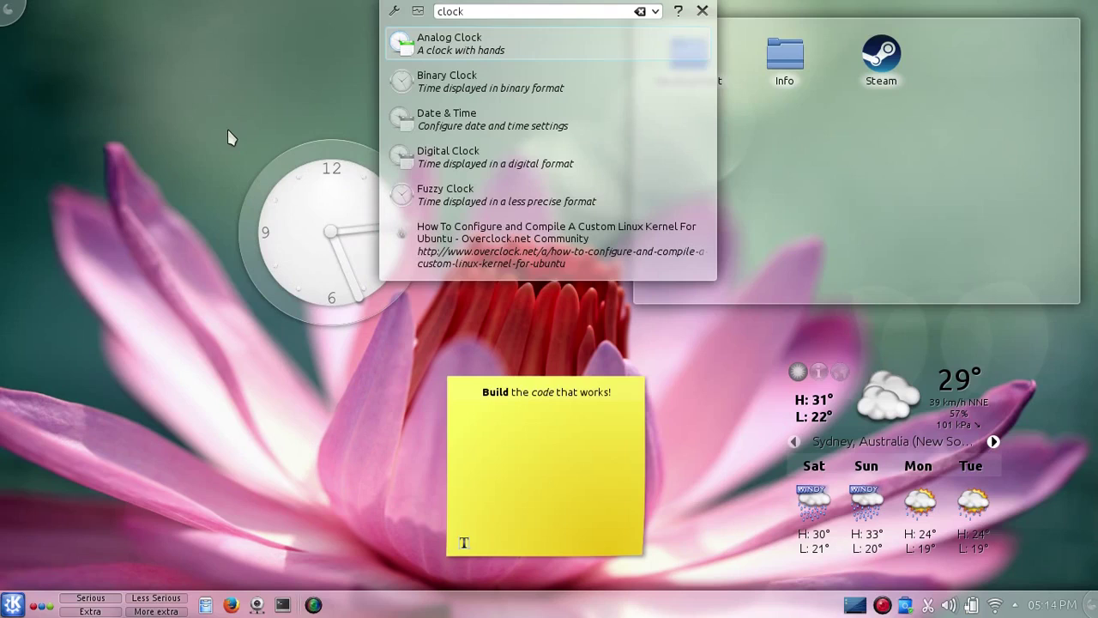
pyautogui.moveTo(326, 233); pyautogui.dragTo(198, 195)
# - Search Run Command for "home", view the Home folder in Dolphin, and close the file manager
pyautogui.doubleClick(518, 17)
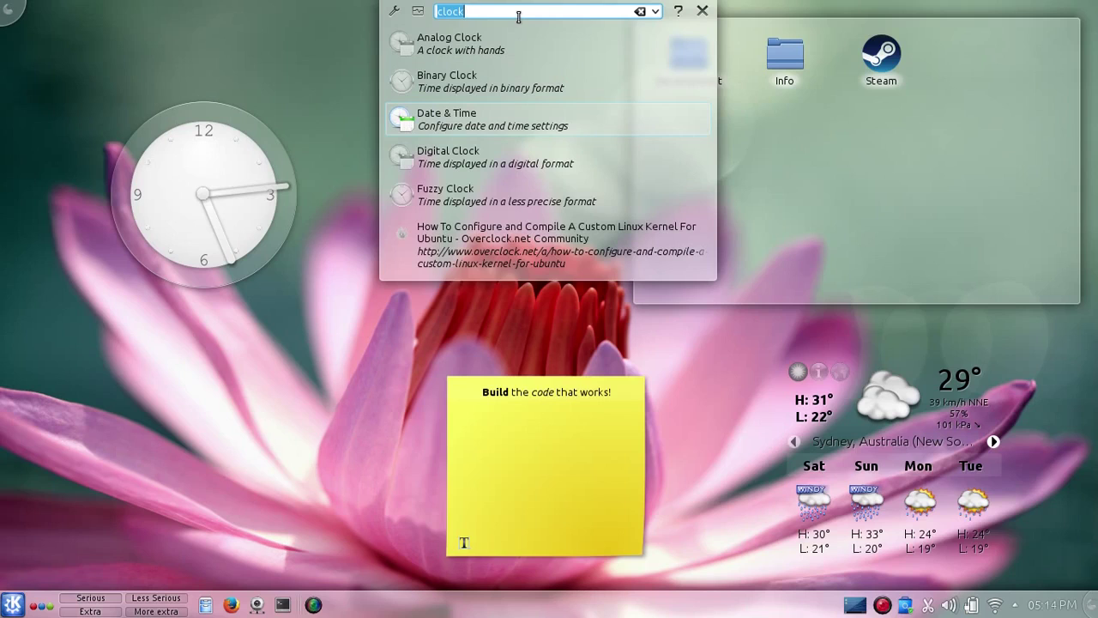
pyautogui.write('home')
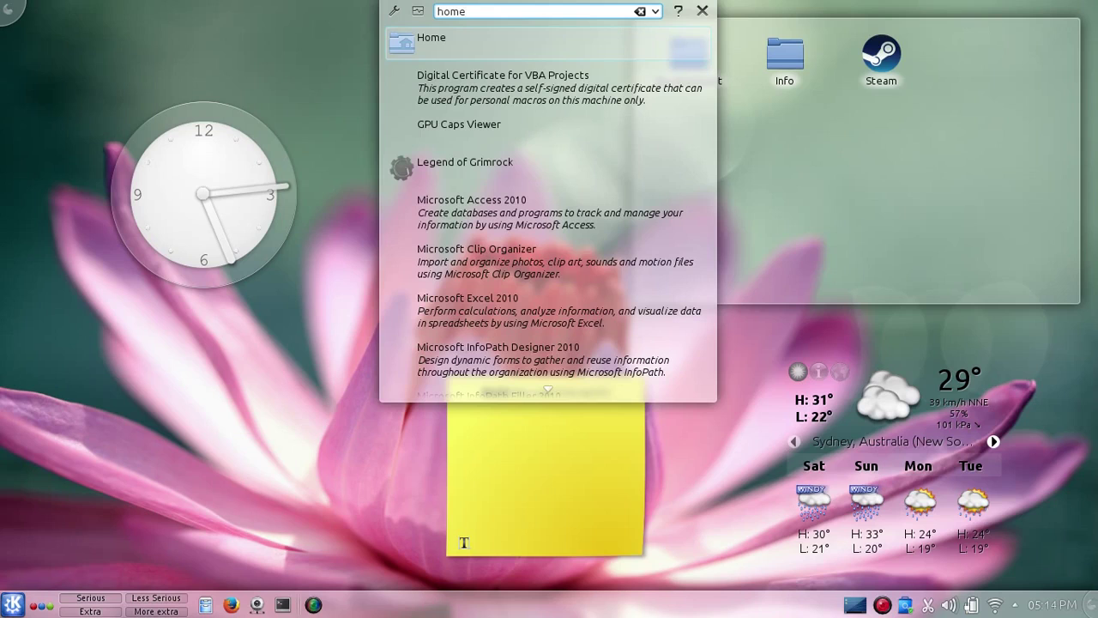
pyautogui.click(511, 51)
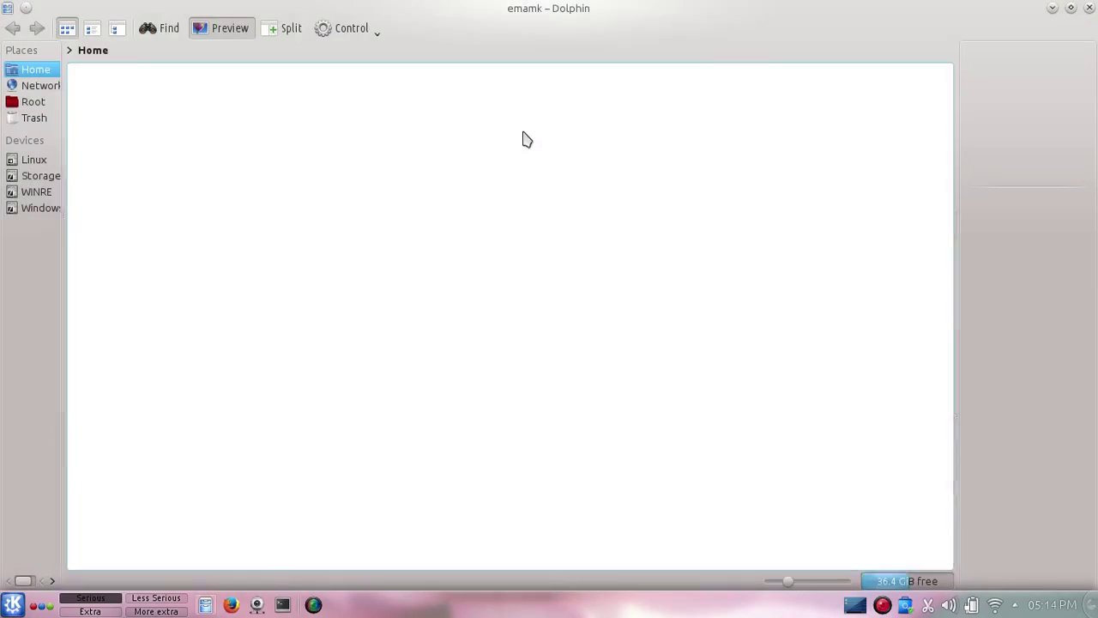
pyautogui.scroll(-5, 498, 296)
pyautogui.scroll(5, 498, 296)
pyautogui.click(1071, 8)
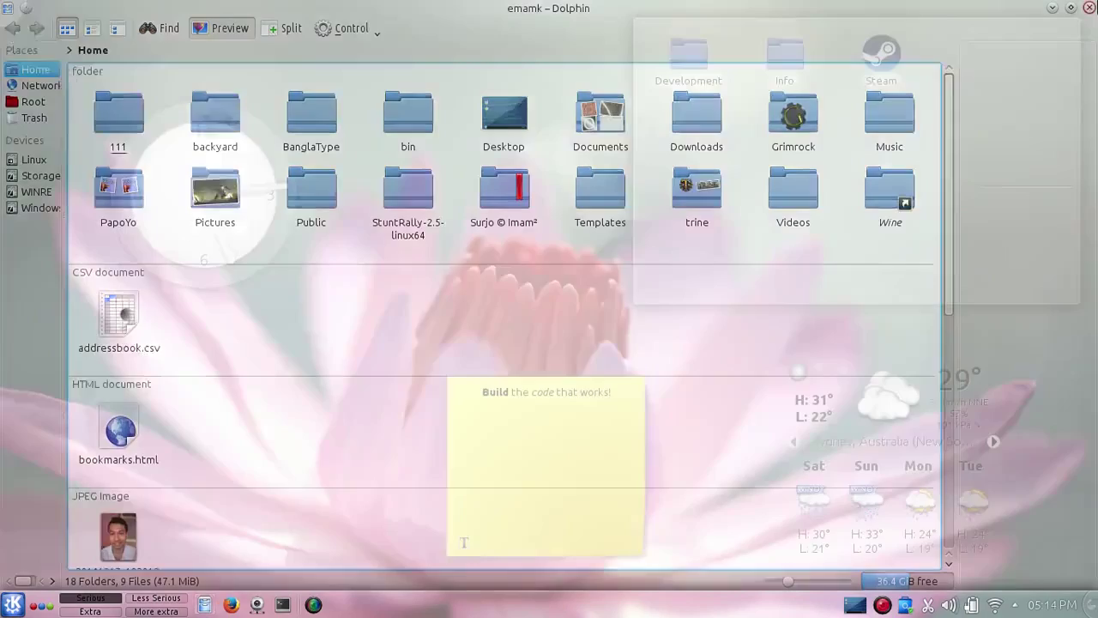
# - Remove the analog clock widget from the desktop and search Run Command for "linux"
pyautogui.moveTo(331, 240)
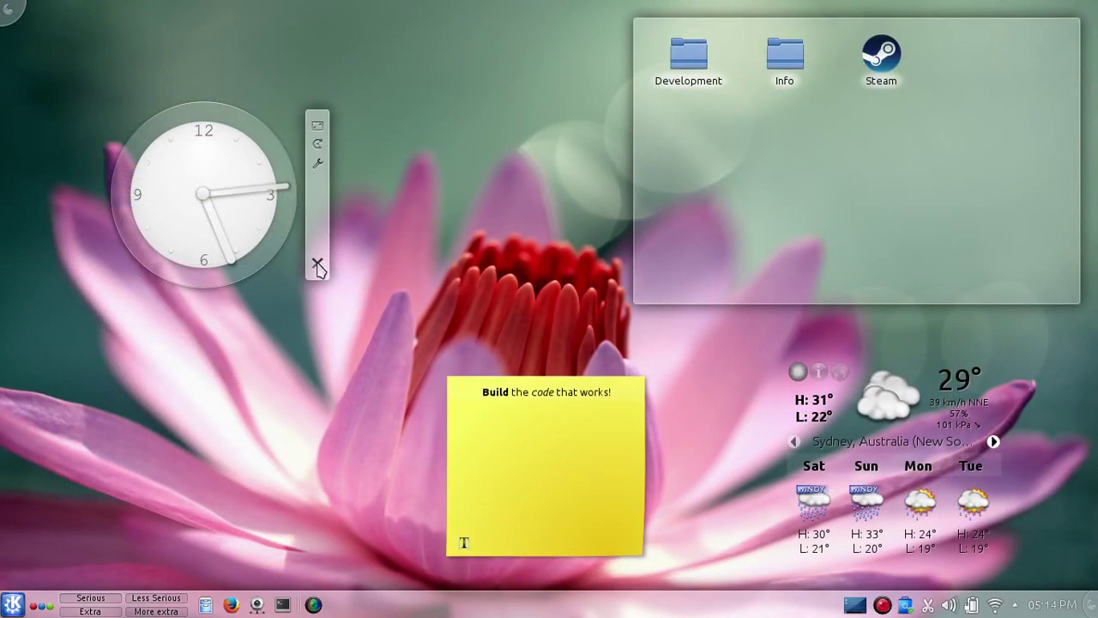
pyautogui.click(317, 259)
pyautogui.hotkey('alt', 'F2')
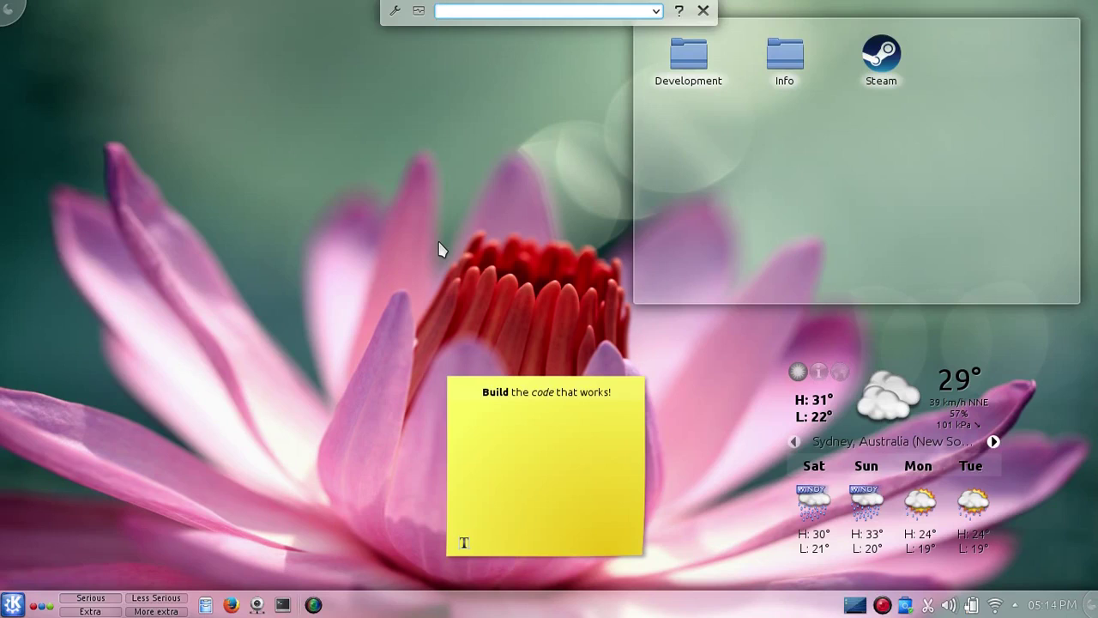
pyautogui.write('linux')
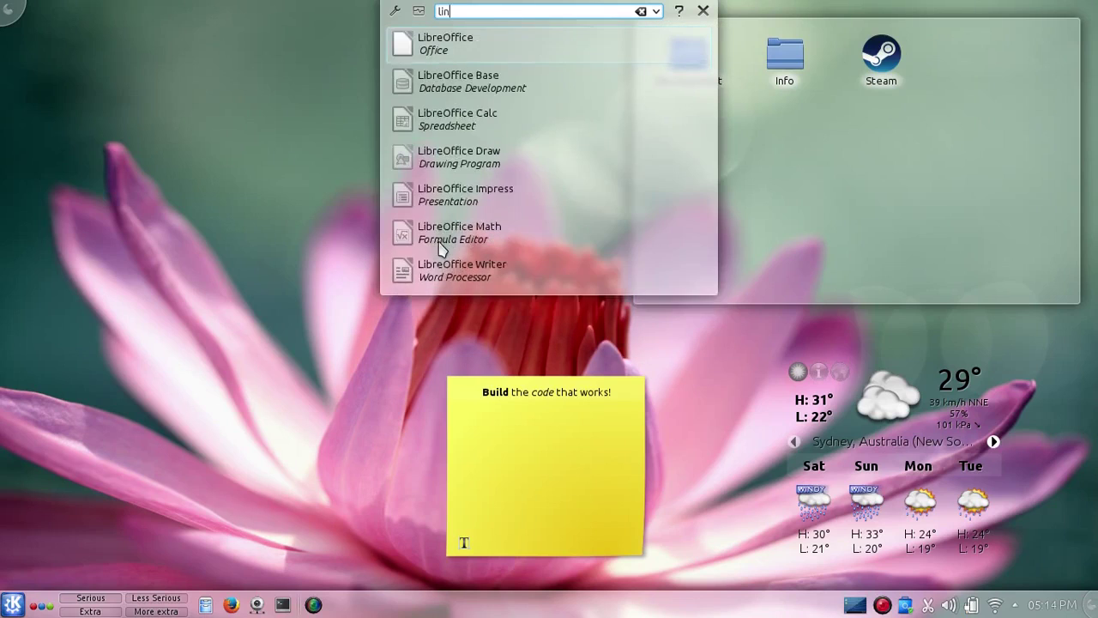
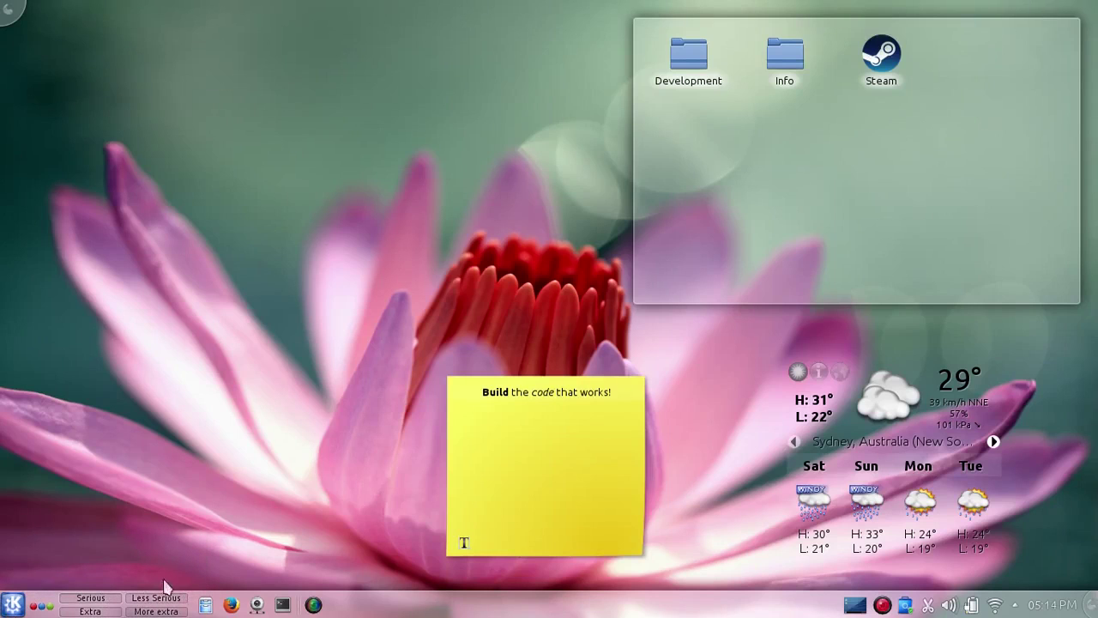
# - Open System Settings from the launcher's Computer section
pyautogui.click(13, 605)
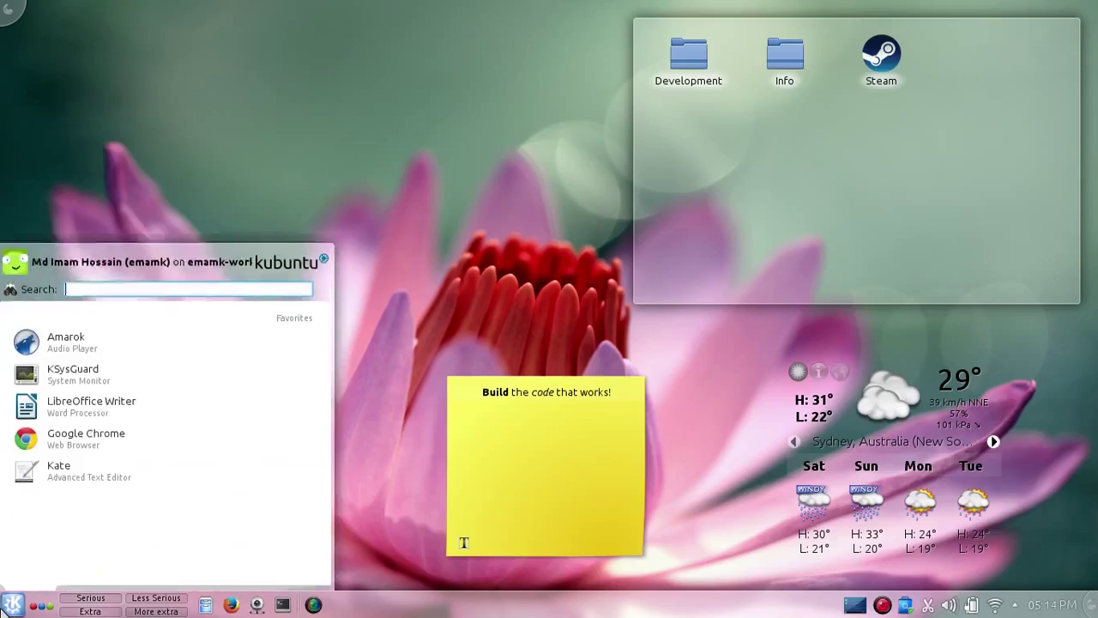
pyautogui.click(99, 564)
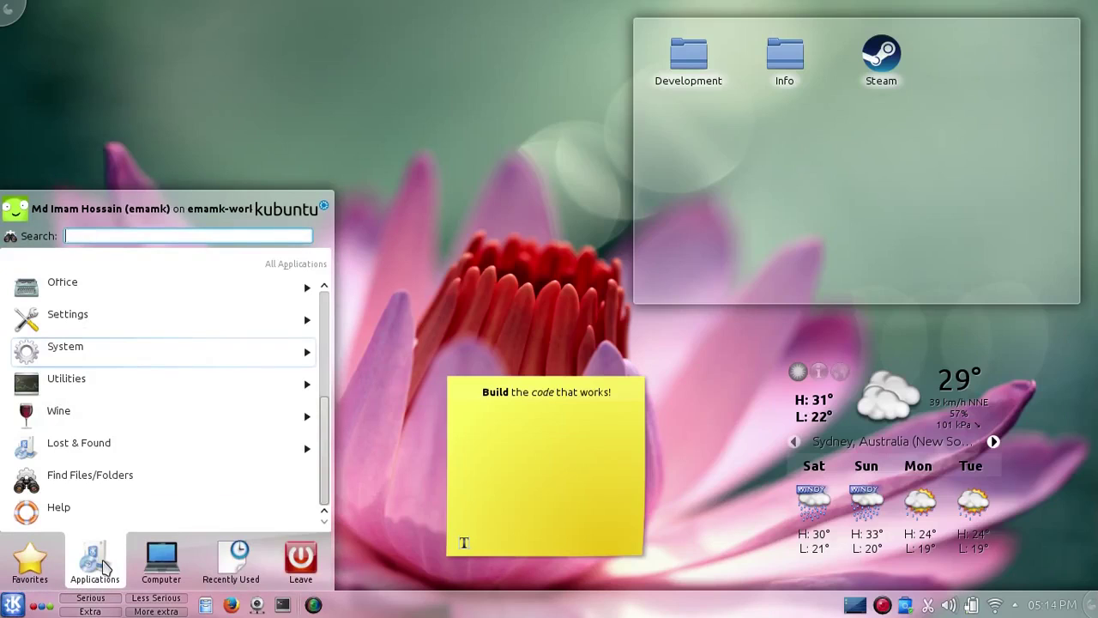
pyautogui.click(163, 563)
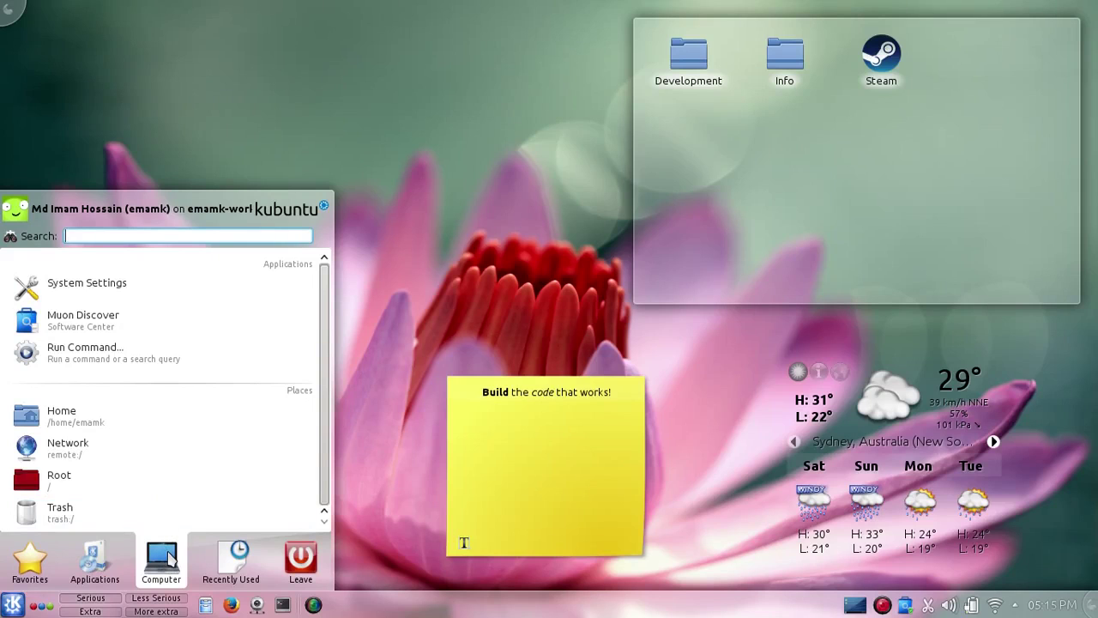
pyautogui.click(227, 301)
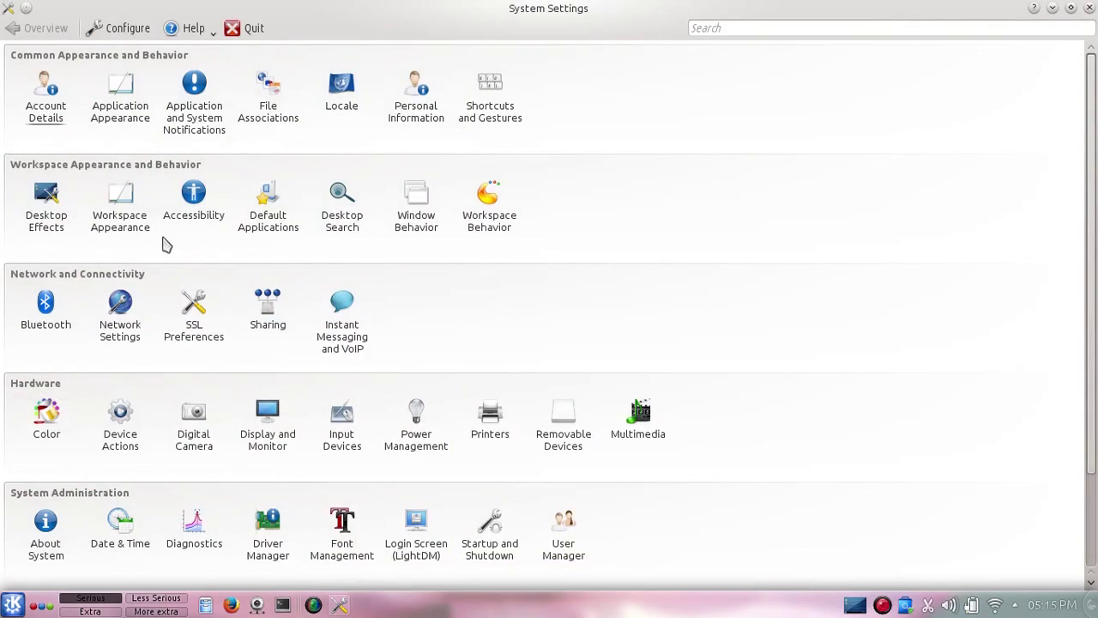
# - Check the Window Behavior settings, and open the Virtual Desktops page under Workspace Behavior
pyautogui.click(416, 225)
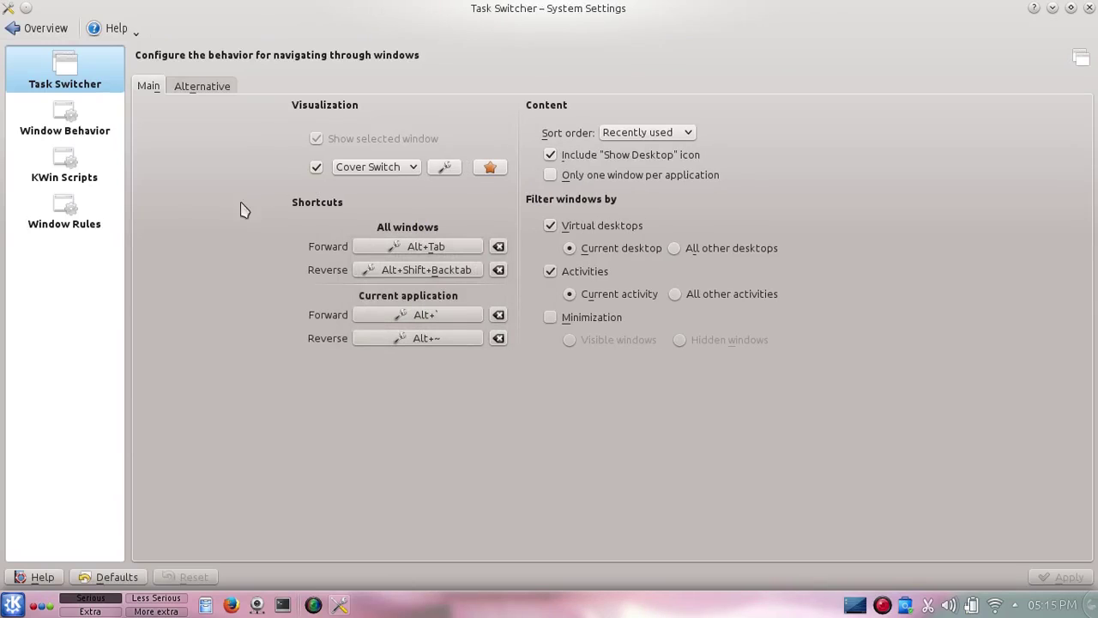
pyautogui.click(14, 27)
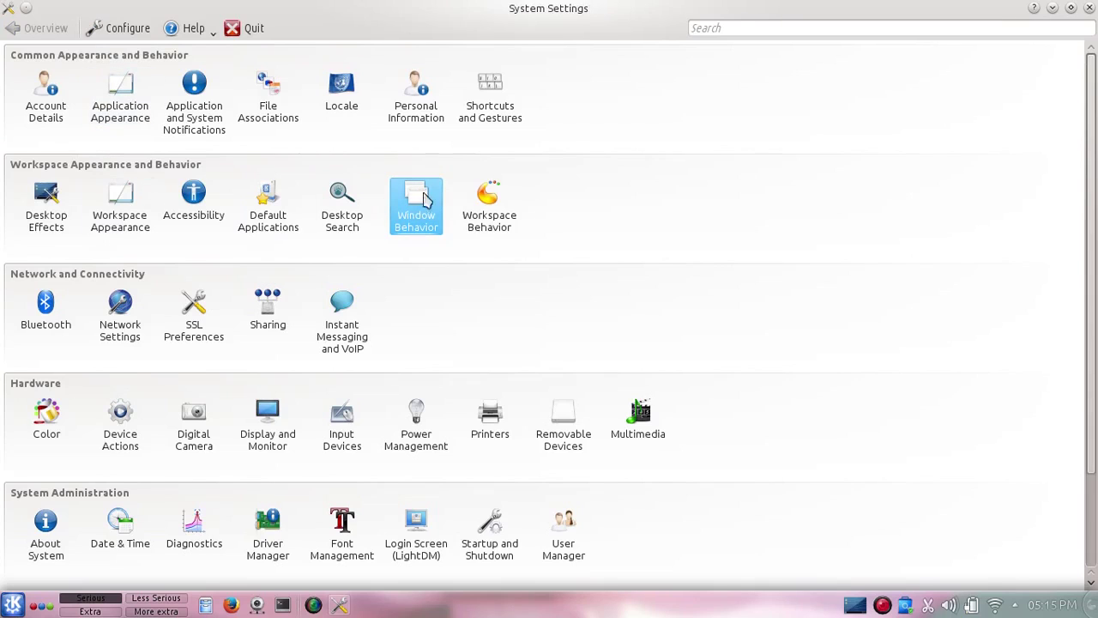
pyautogui.click(484, 209)
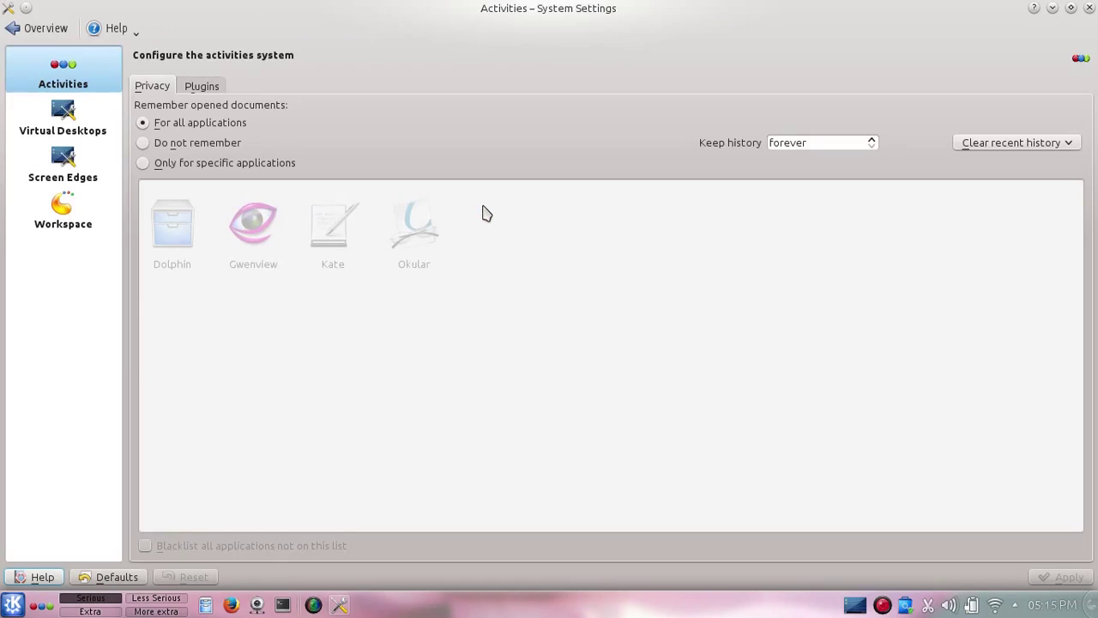
pyautogui.click(75, 121)
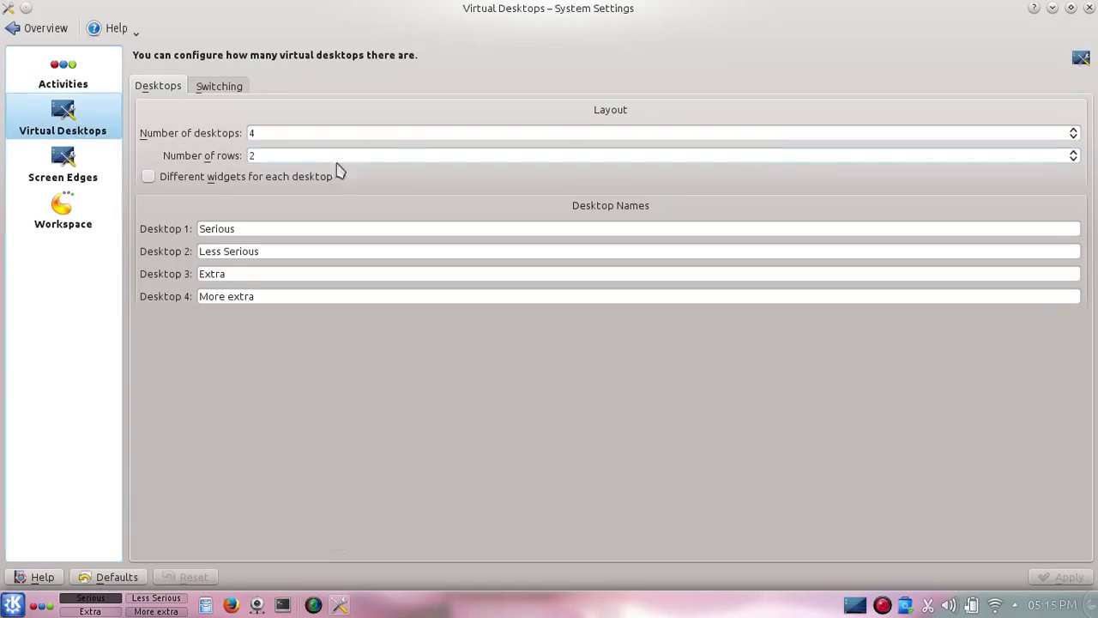
pyautogui.click(366, 133)
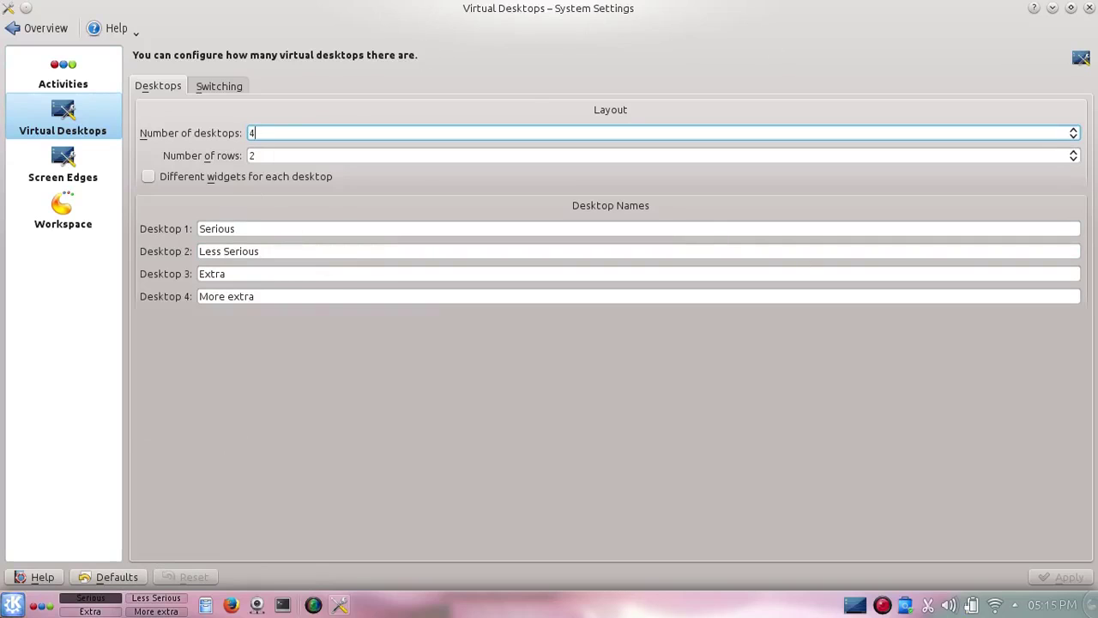
# - Switch to the Less Serious virtual desktop and open the Dolphin file manager and a Konsole terminal there
pyautogui.click(13, 605)
pyautogui.press('Escape')
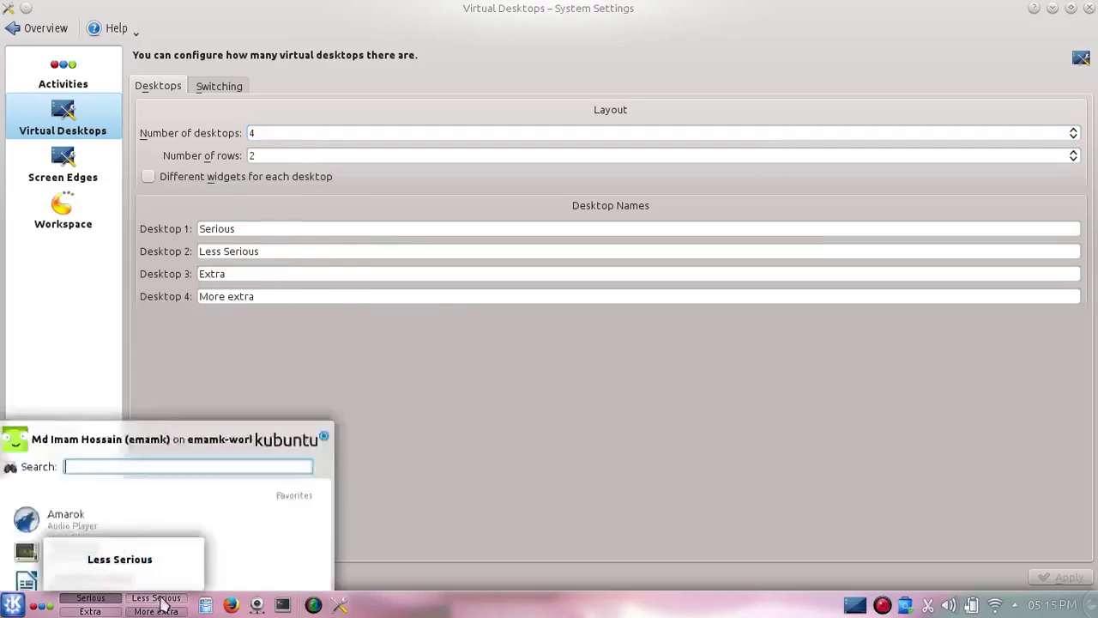
pyautogui.click(169, 603)
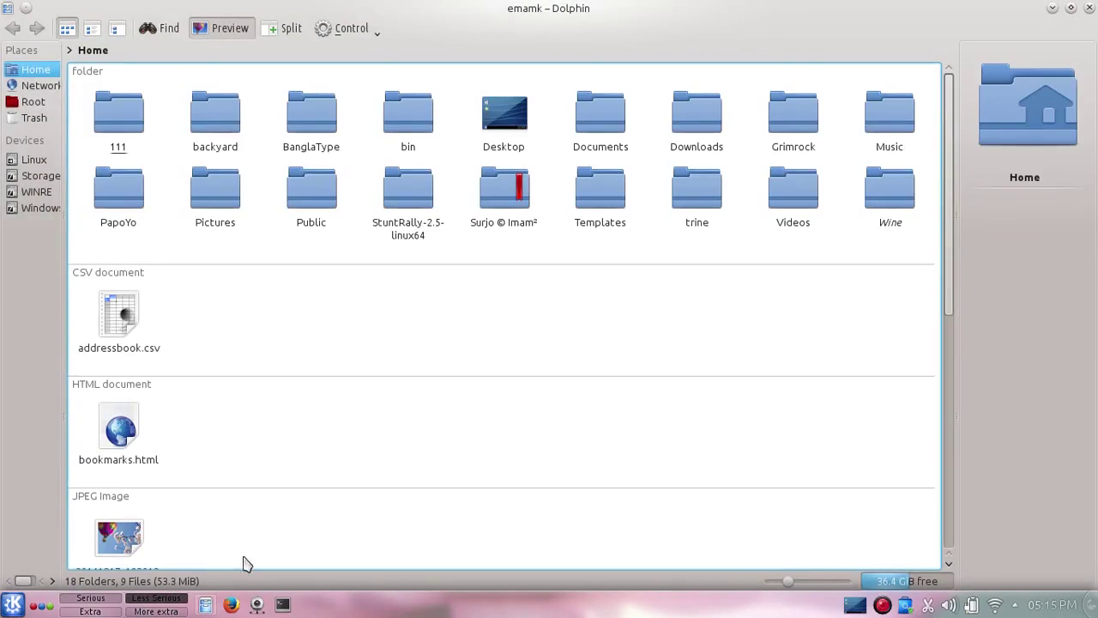
pyautogui.click(284, 604)
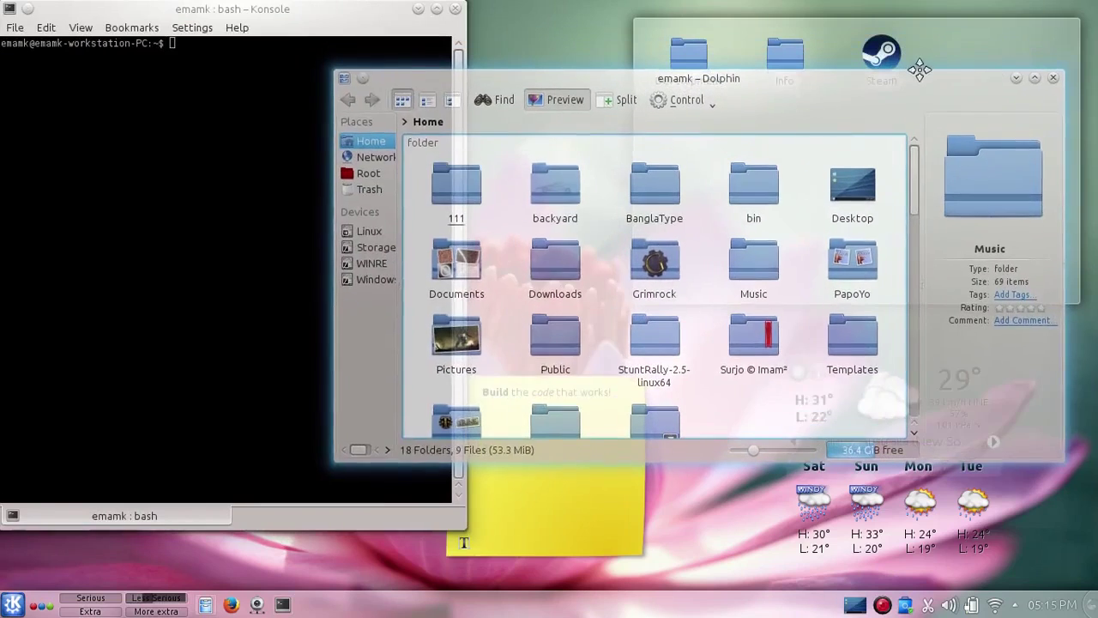
# - Reposition the System Settings window on the Serious desktop and the Konsole window on the Less Serious desktop
pyautogui.click(101, 602)
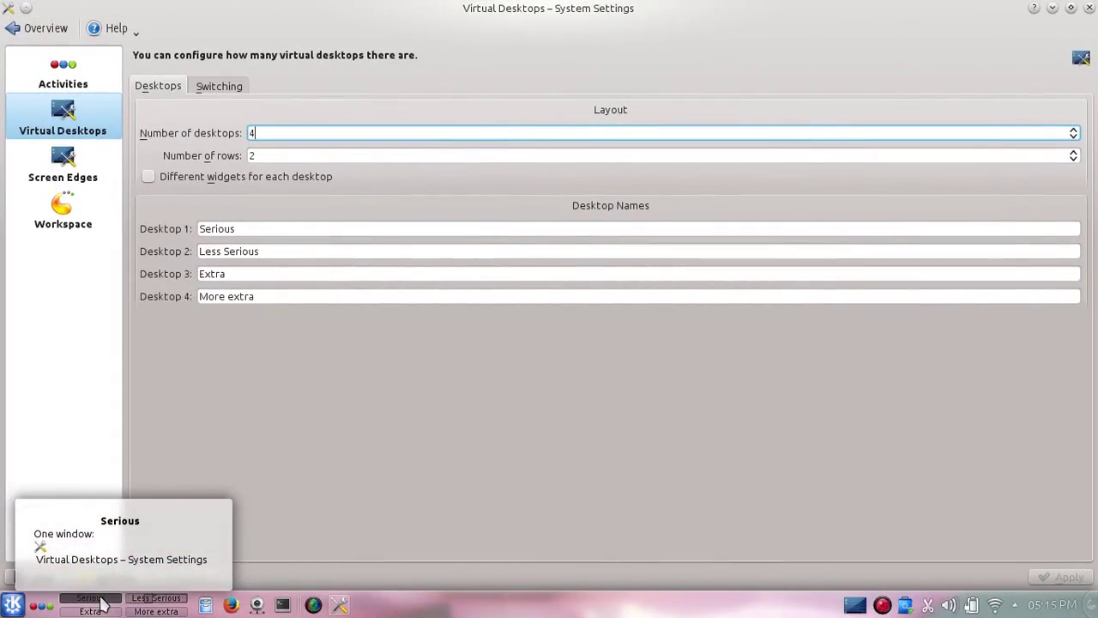
pyautogui.moveTo(718, 9); pyautogui.dragTo(538, 49)
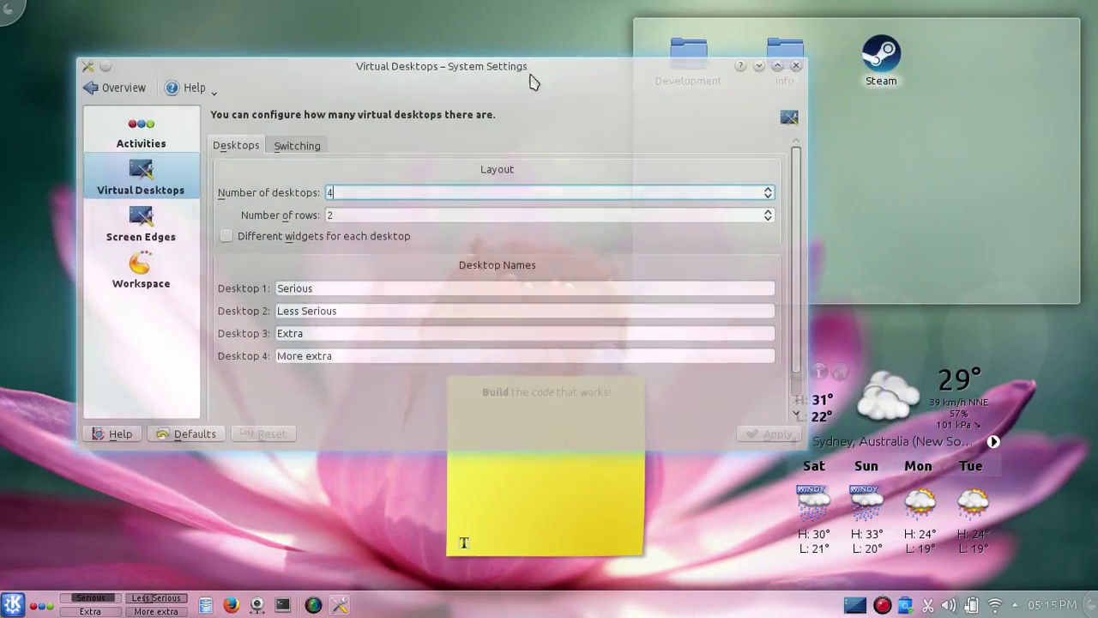
pyautogui.click(171, 605)
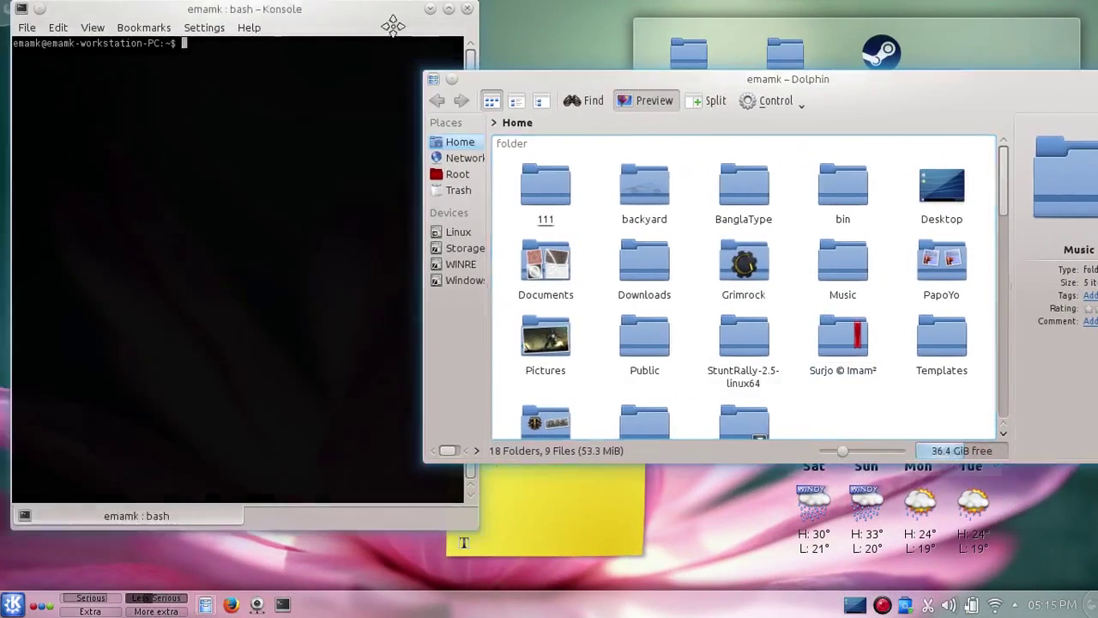
pyautogui.moveTo(353, 7); pyautogui.dragTo(418, 27)
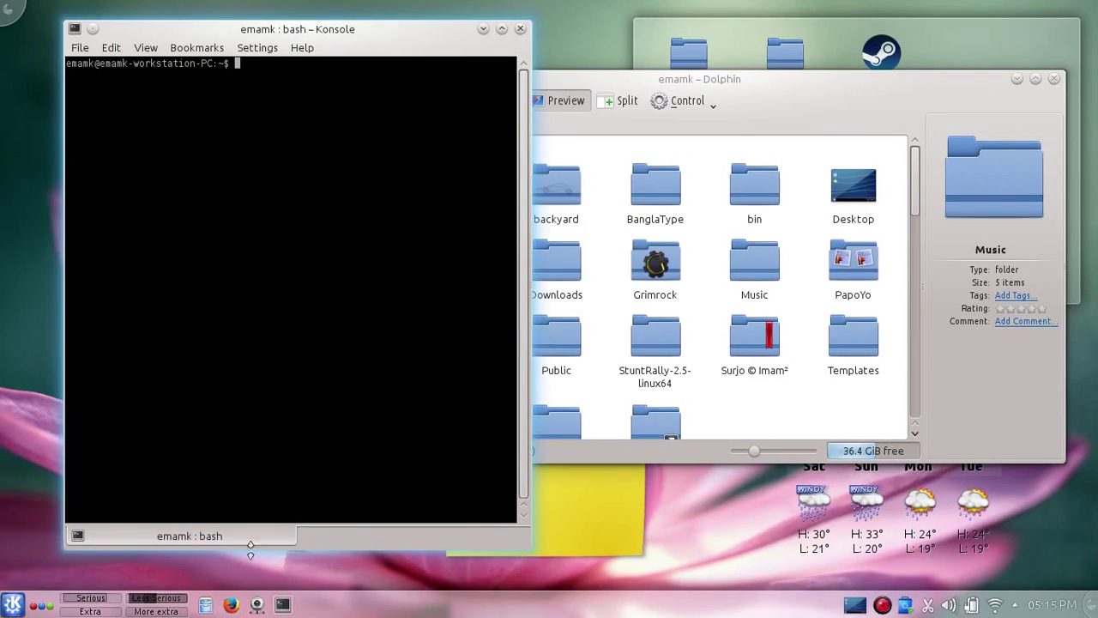
# - View the Serious and Extra virtual desktops in turn, ending on Serious
pyautogui.click(90, 598)
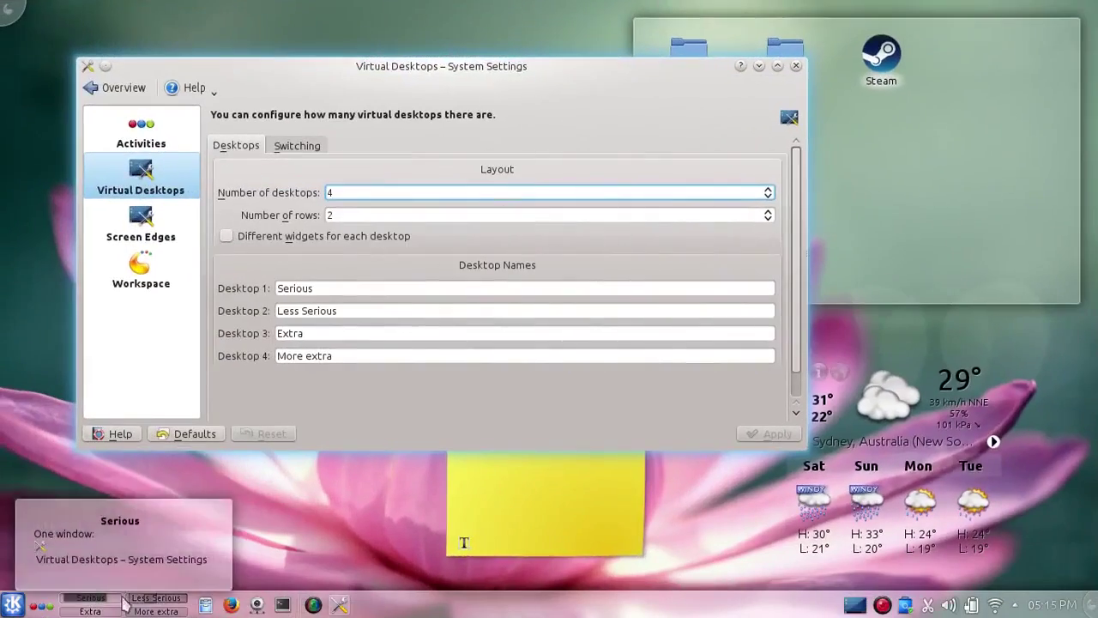
pyautogui.click(90, 611)
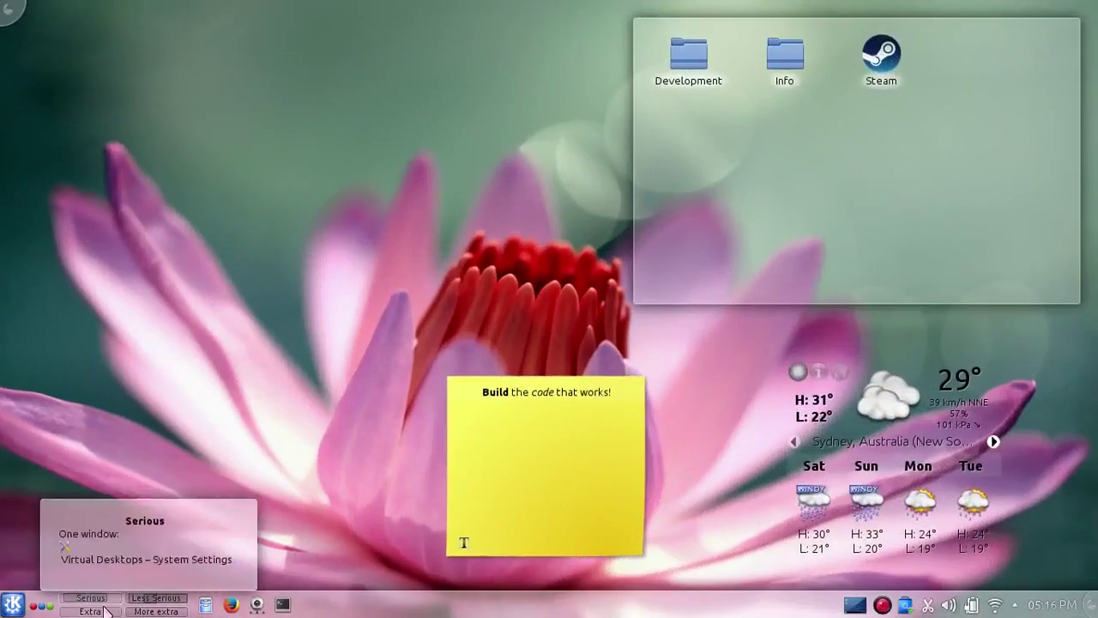
pyautogui.click(90, 599)
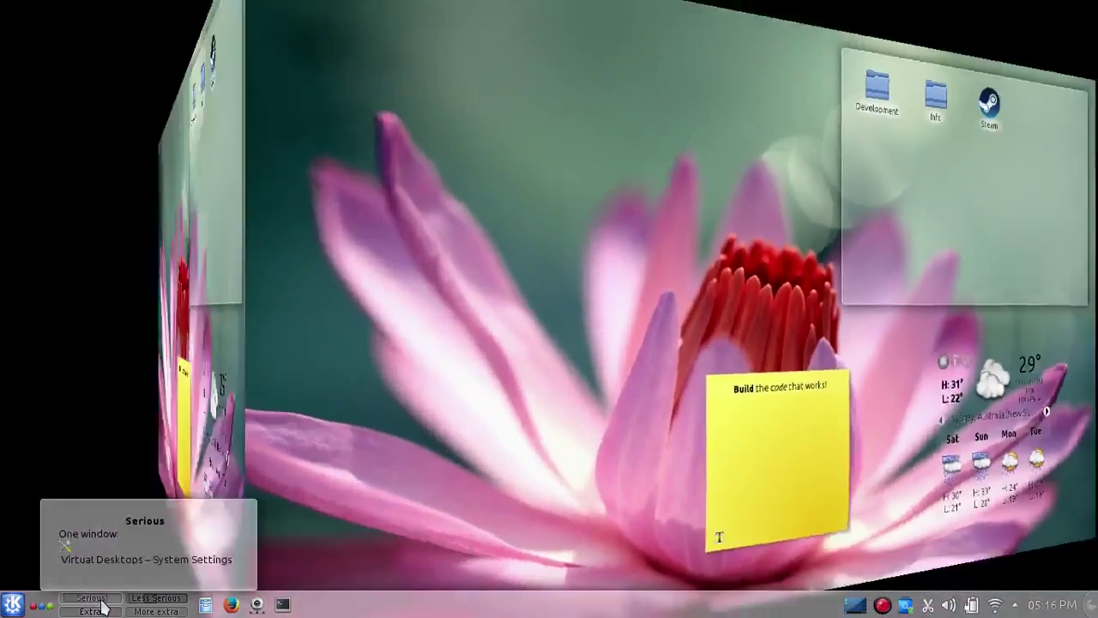
pyautogui.click(102, 598)
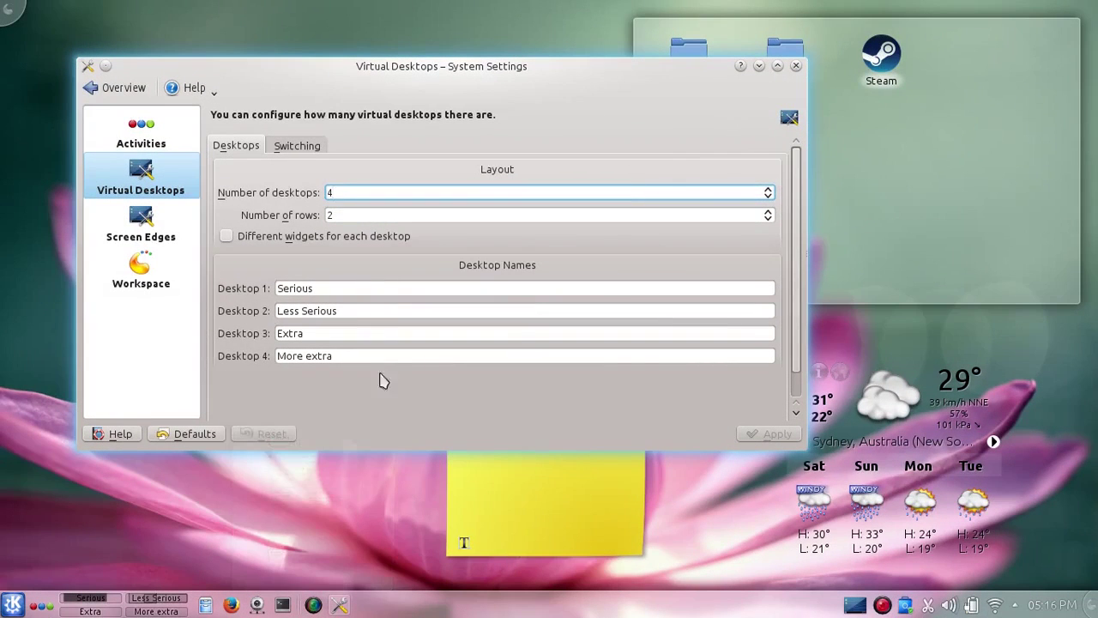
# - Close the Konsole and Dolphin windows on the Less Serious desktop
pyautogui.click(159, 598)
pyautogui.click(520, 29)
pyautogui.click(1054, 78)
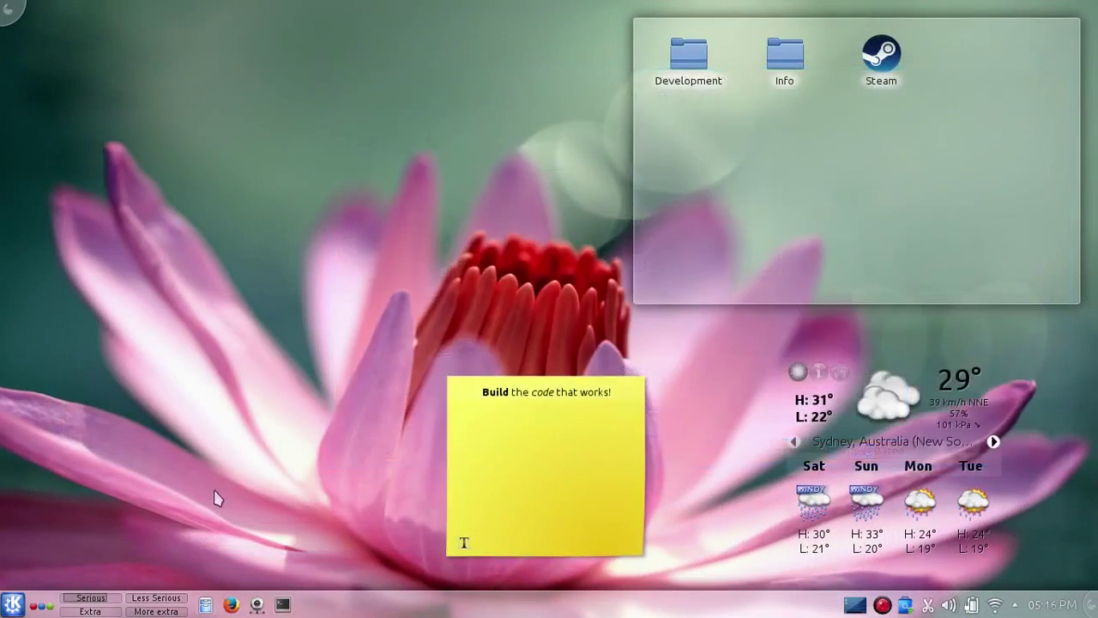
# - Examine the desktop count, row count and desktop name fields in the maximized Virtual Desktops settings
pyautogui.click(90, 598)
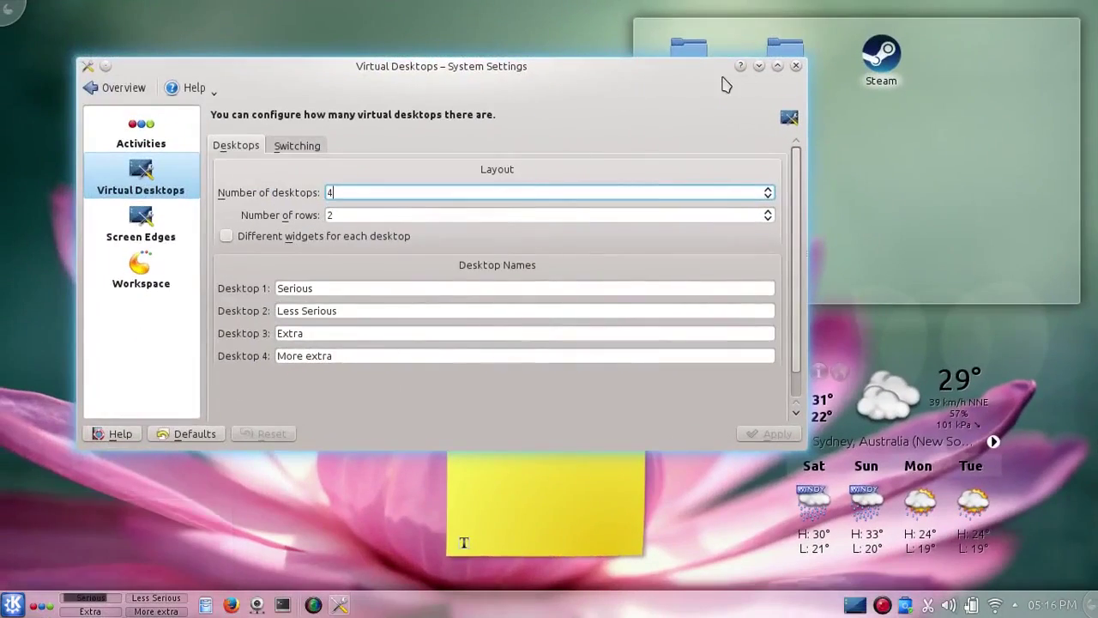
pyautogui.moveTo(716, 74); pyautogui.dragTo(736, 7)
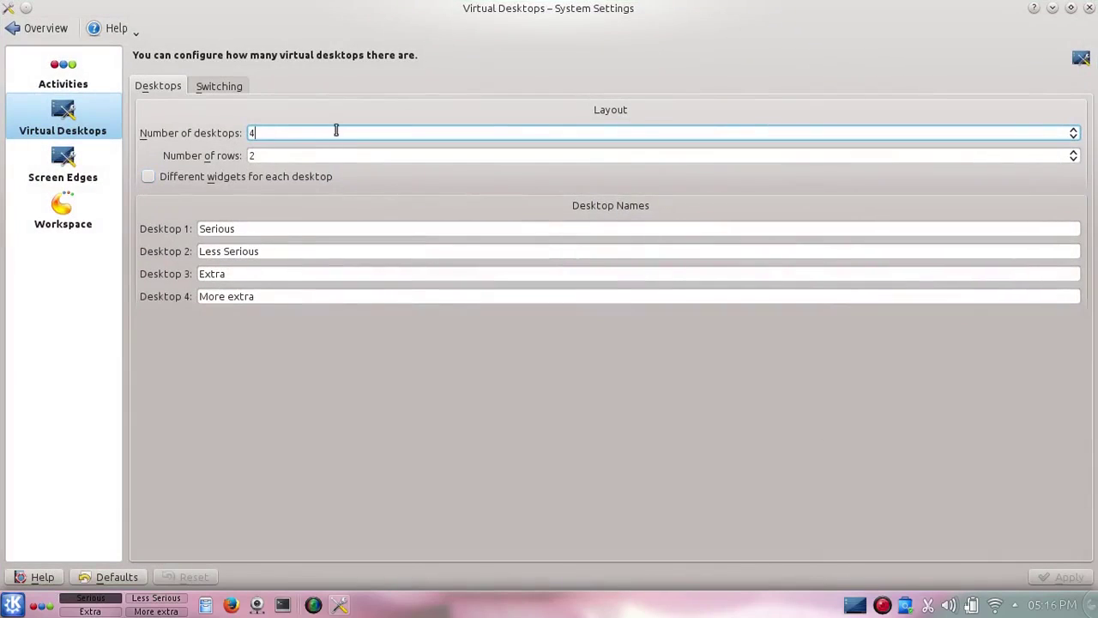
pyautogui.click(331, 152)
pyautogui.click(283, 229)
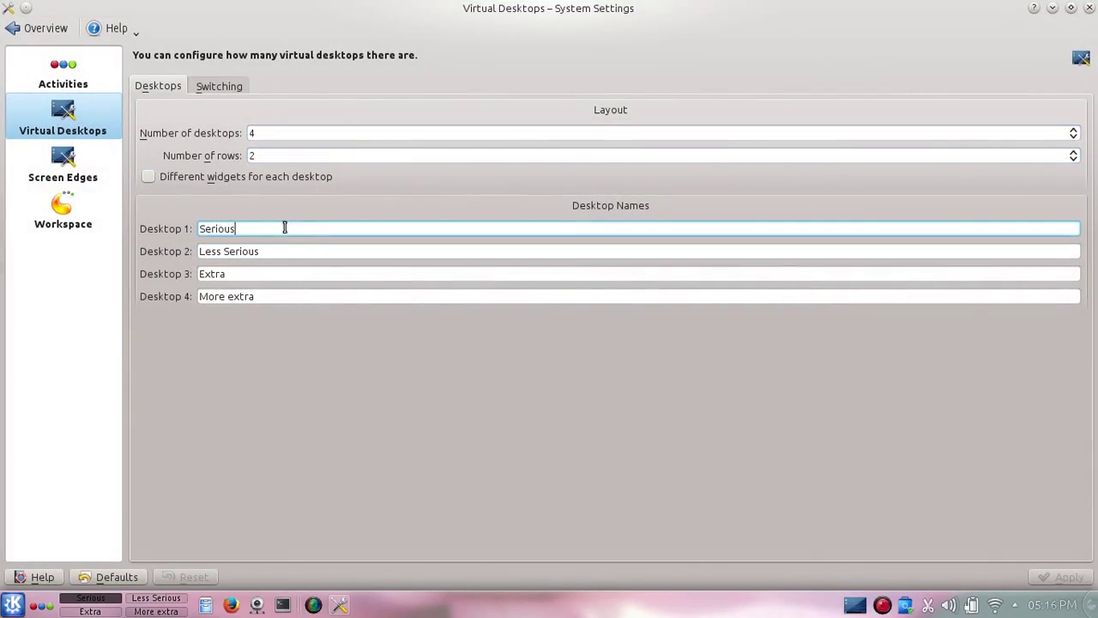
pyautogui.click(304, 252)
pyautogui.click(302, 273)
pyautogui.click(311, 295)
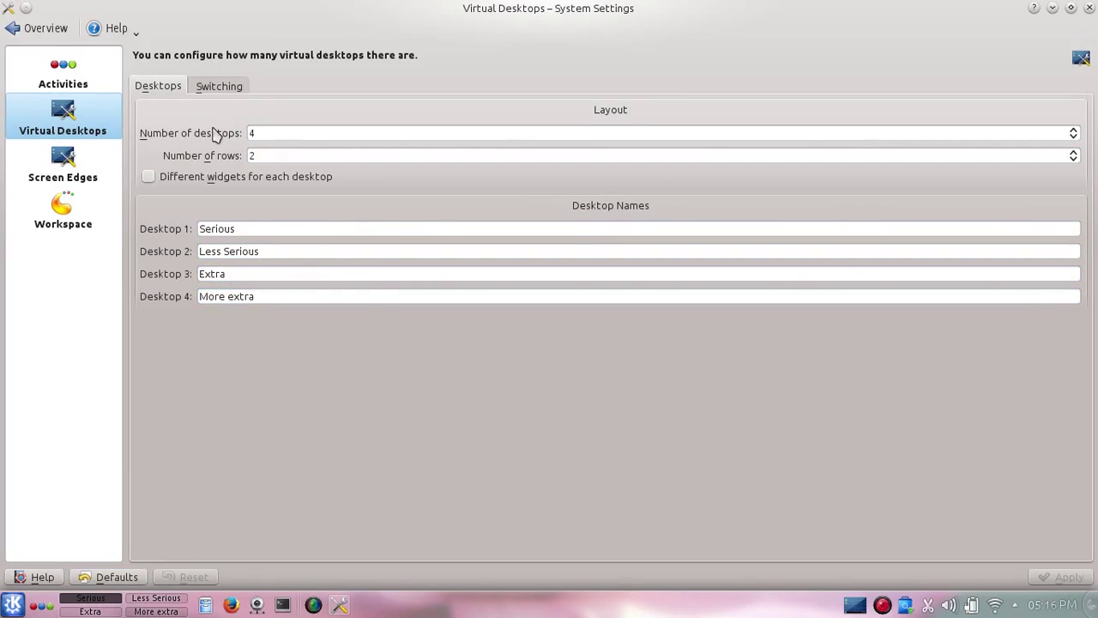
# - View the virtual desktop switching options, return to the settings overview and quit System Settings
pyautogui.click(244, 89)
pyautogui.click(177, 88)
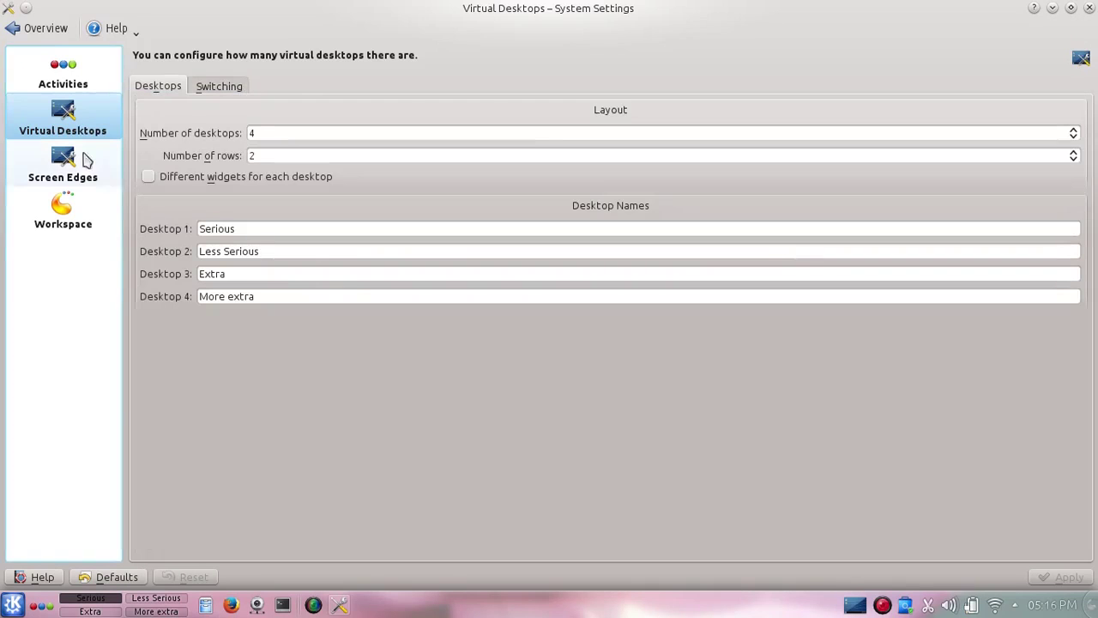
pyautogui.click(39, 28)
pyautogui.hotkey('ctrl', 'q')
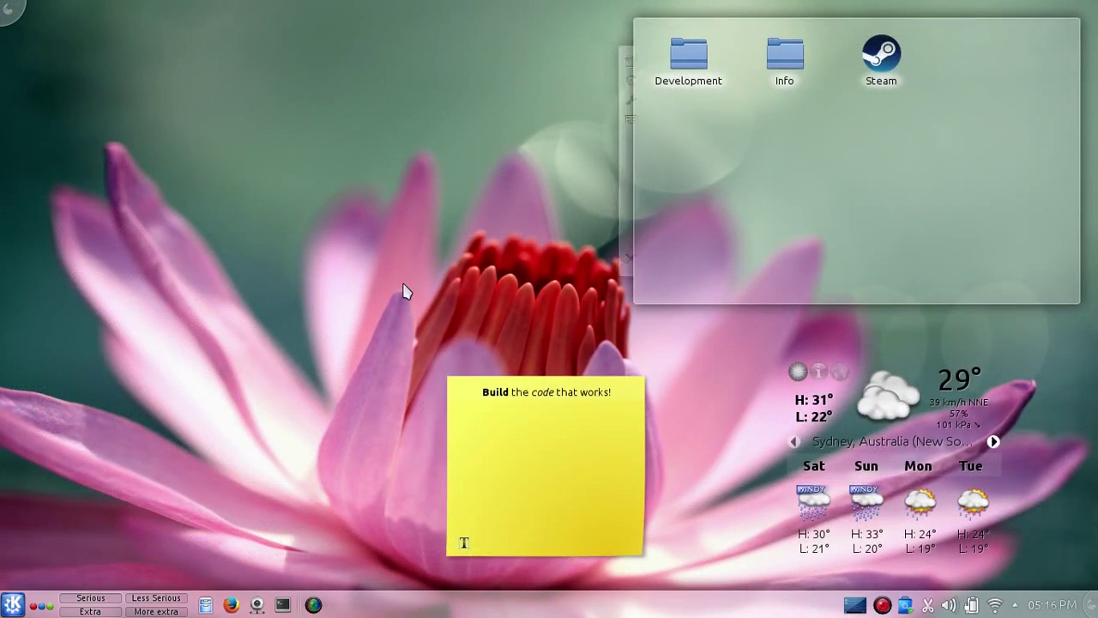
# - Replace the existing folder widget with a new Folder widget found by searching for "folder", and position it above the weather widget
pyautogui.moveTo(683, 239)
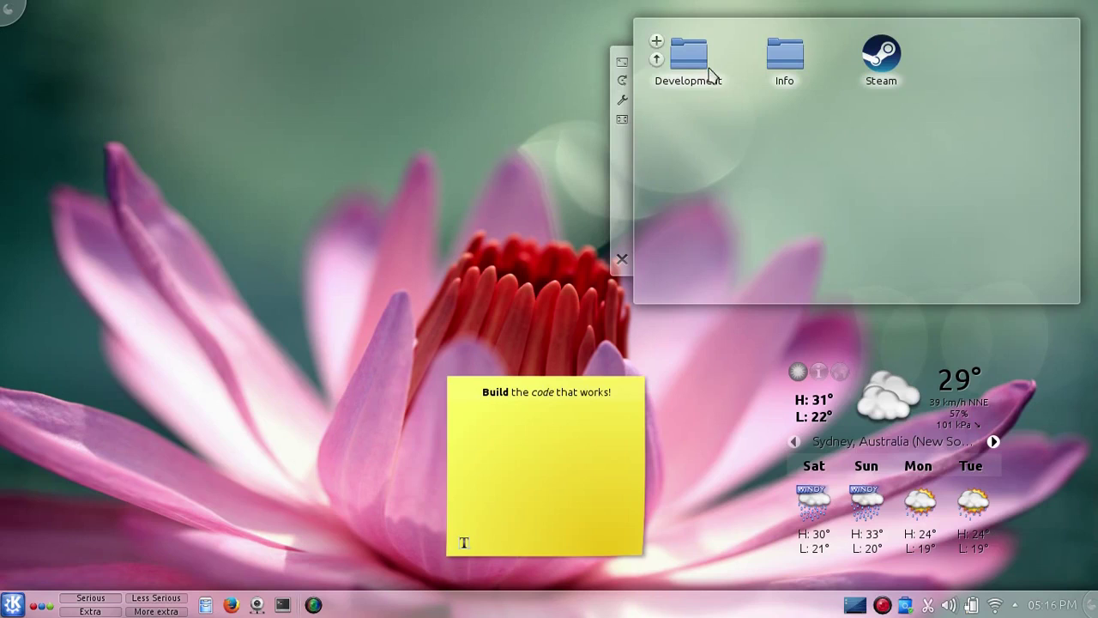
pyautogui.click(624, 260)
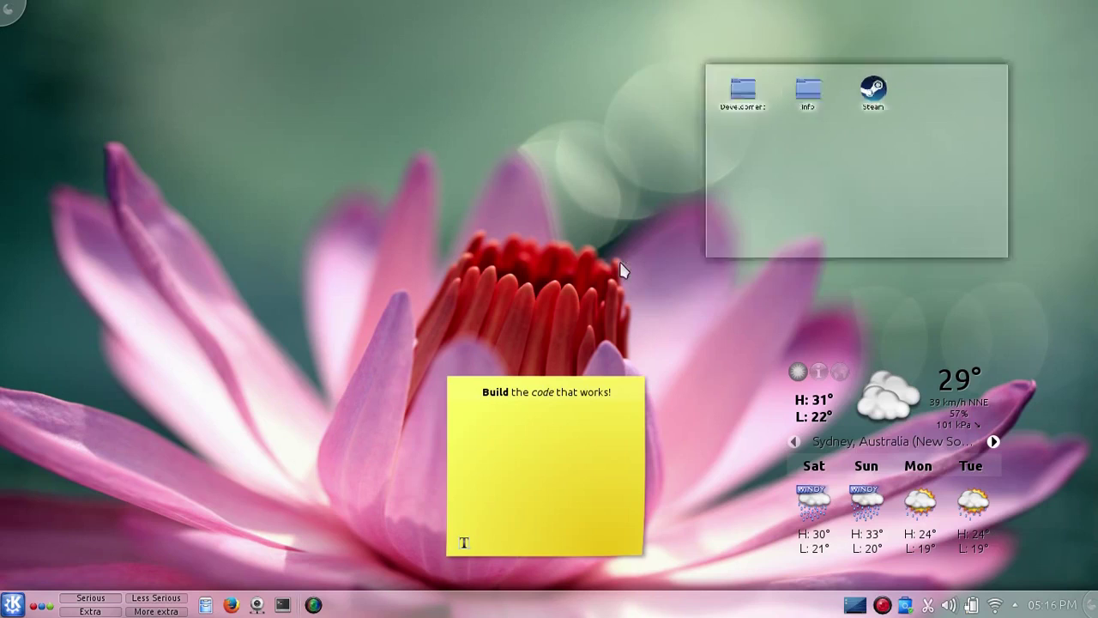
pyautogui.rightClick(554, 176)
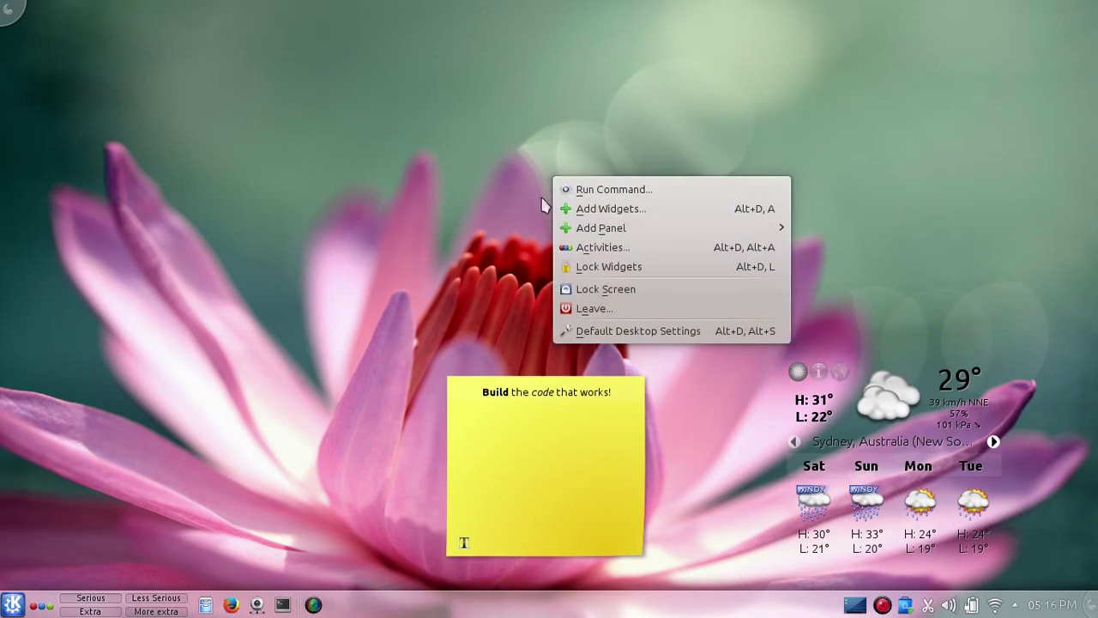
pyautogui.click(609, 210)
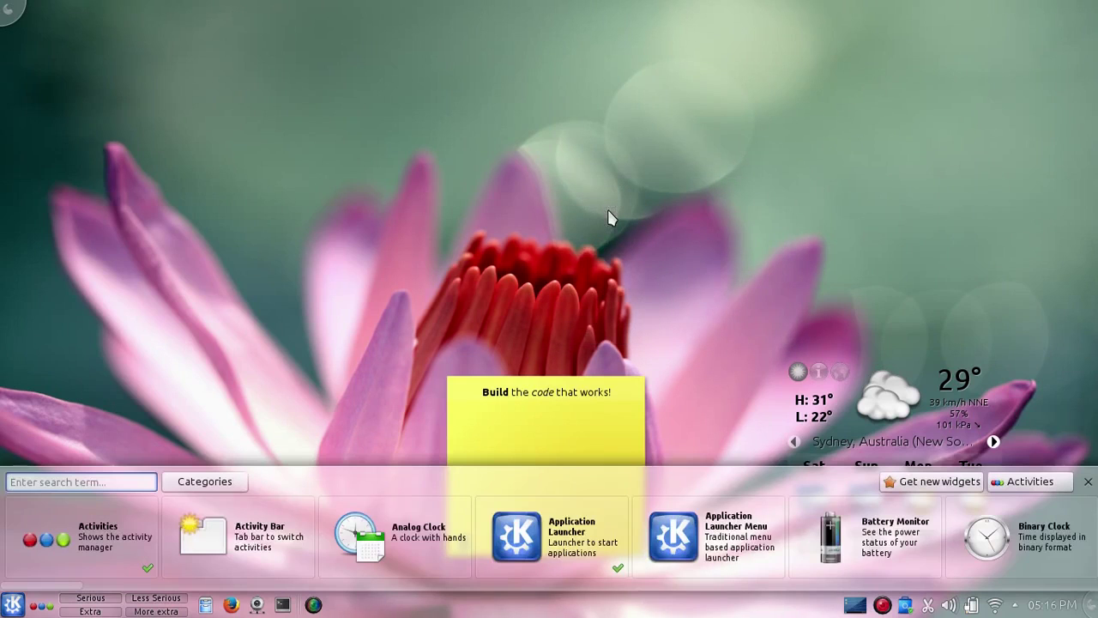
pyautogui.write('folder')
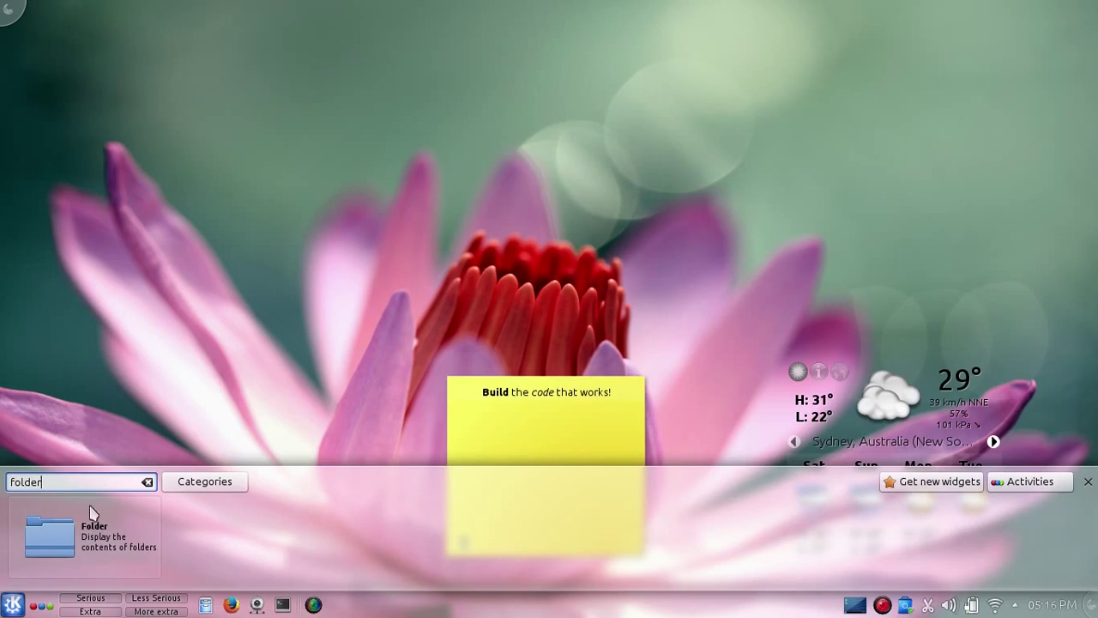
pyautogui.moveTo(110, 512); pyautogui.dragTo(514, 86)
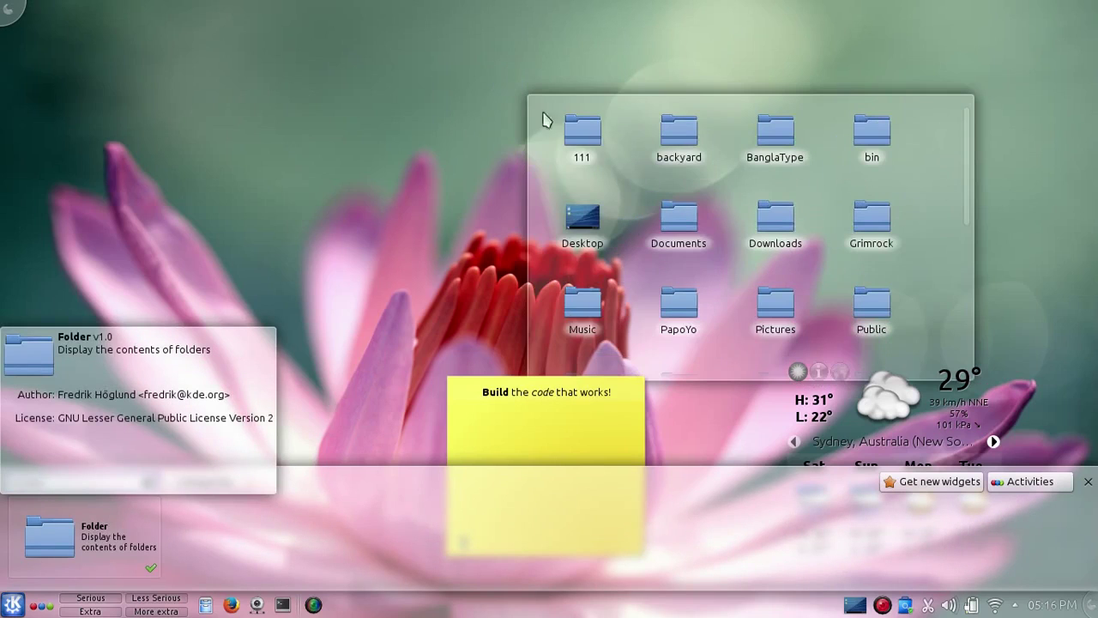
pyautogui.click(1088, 481)
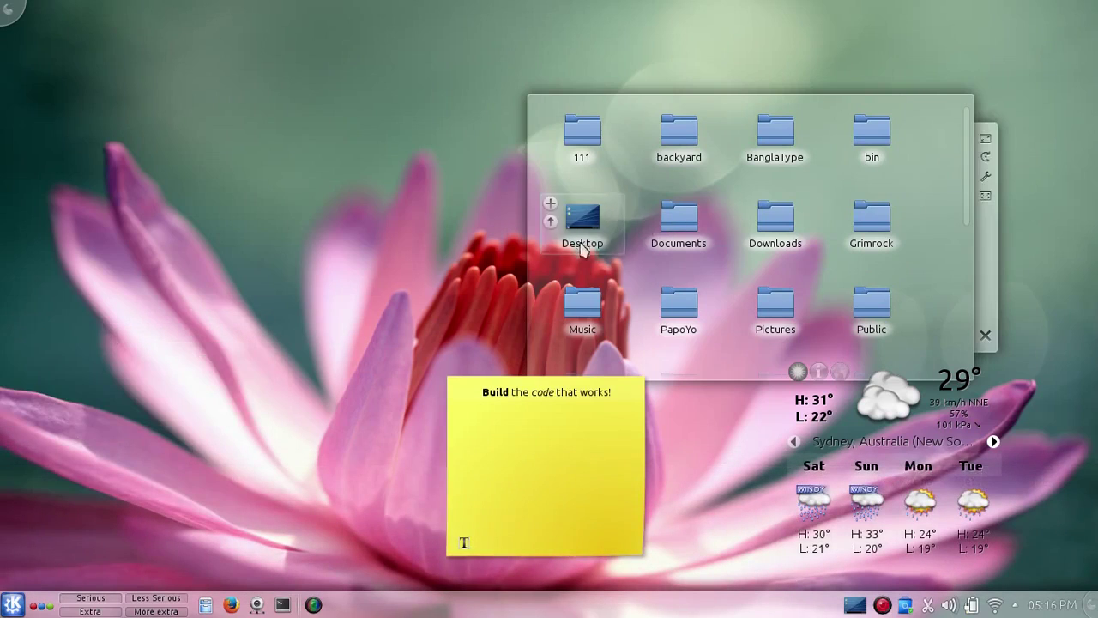
pyautogui.moveTo(988, 297); pyautogui.dragTo(1035, 232)
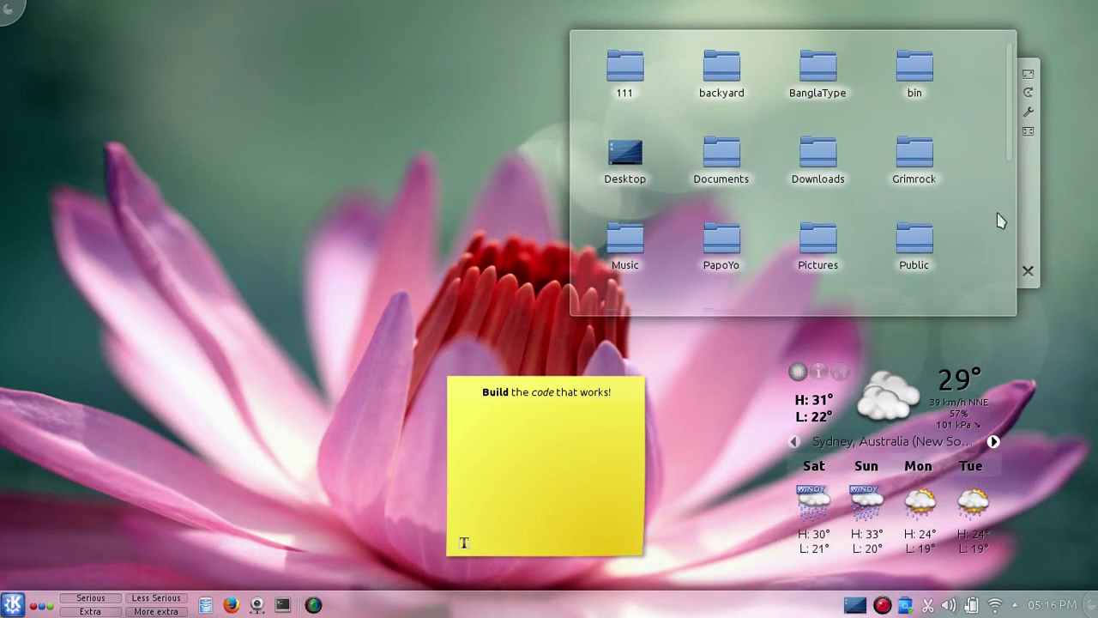
# - Preview the contents of the Grimrock folder and its xdg-utils subfolder within the Folder widget
pyautogui.moveTo(1012, 125); pyautogui.dragTo(1020, 97)
pyautogui.moveTo(914, 167)
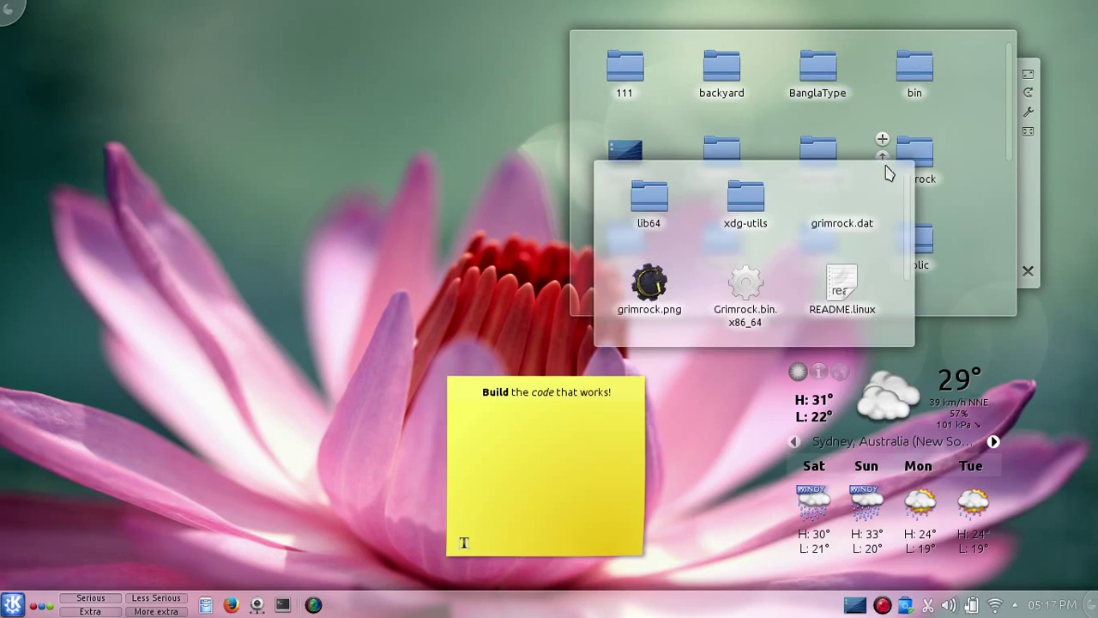
pyautogui.scroll(-1, 892, 232)
pyautogui.scroll(1, 872, 271)
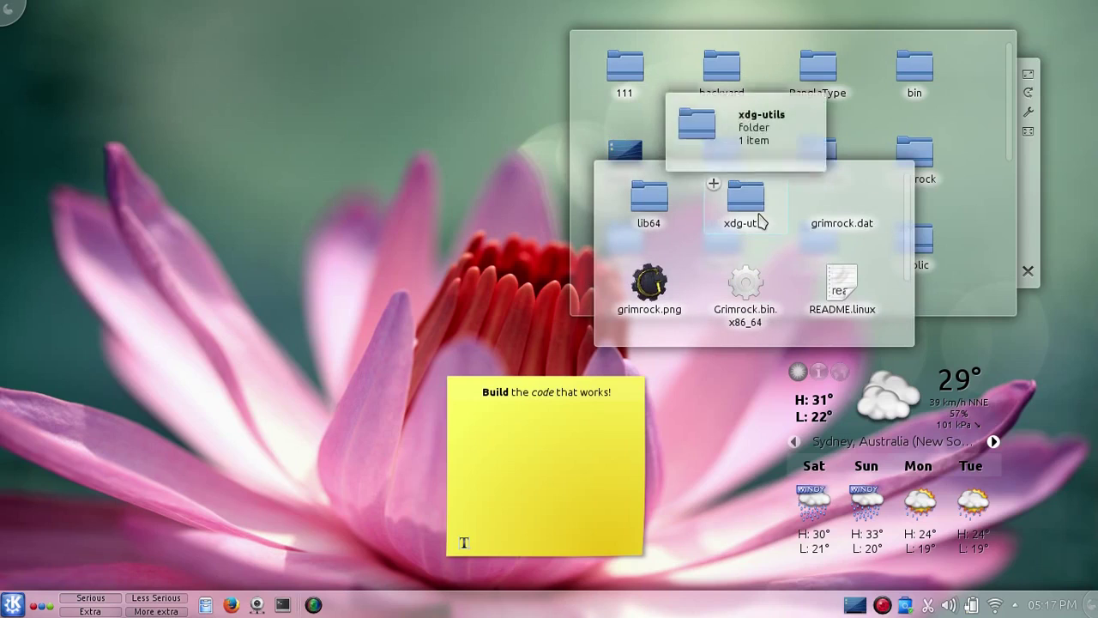
pyautogui.moveTo(759, 221)
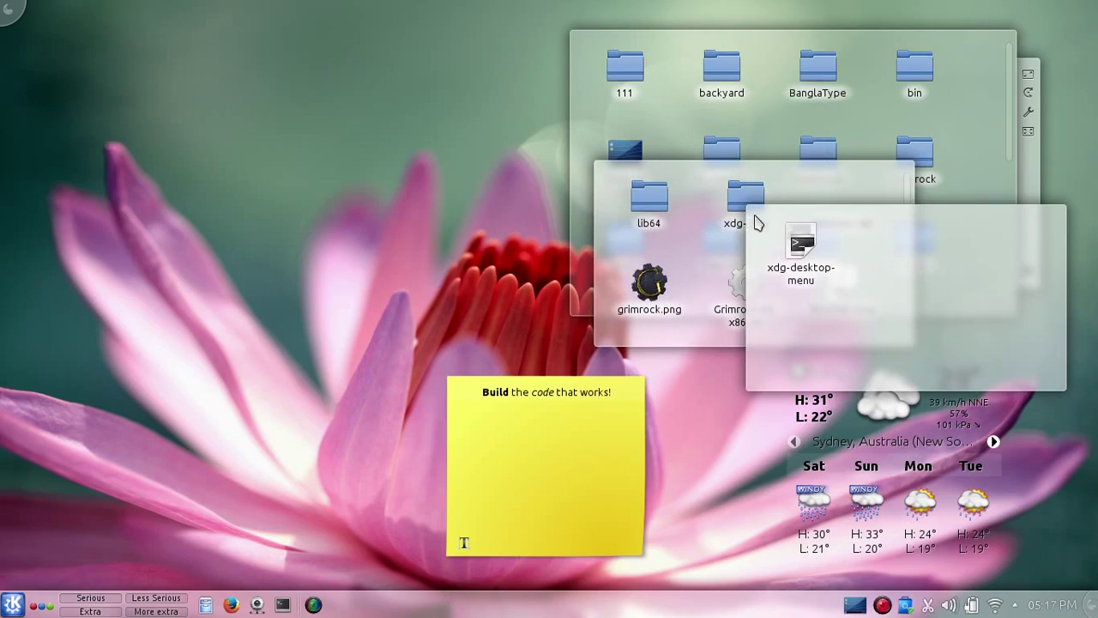
pyautogui.moveTo(657, 213)
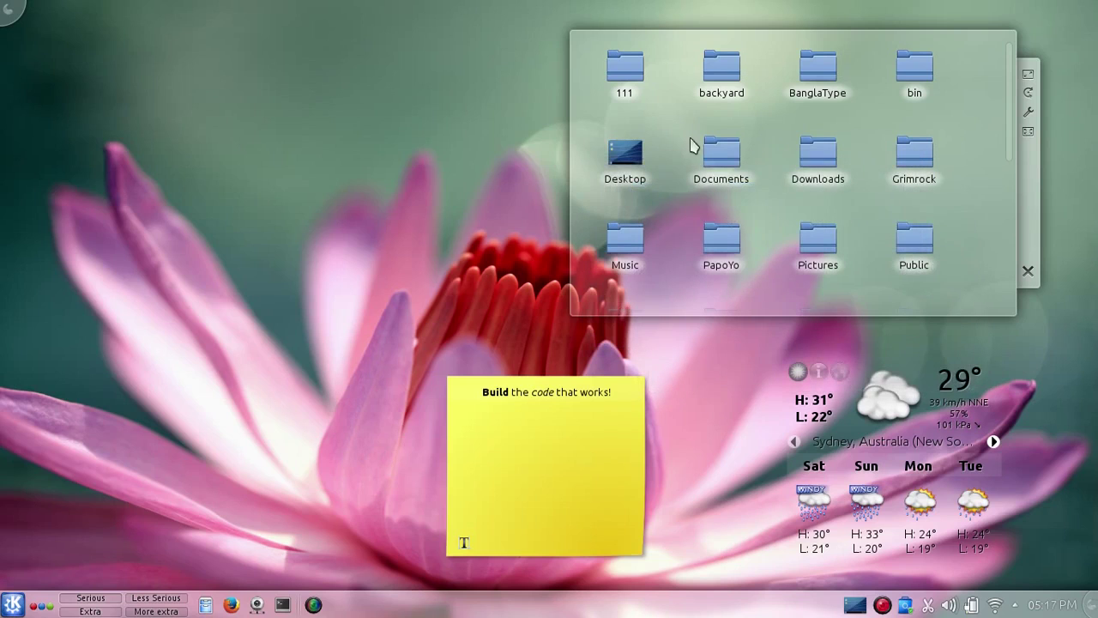
# - Browse from the Desktop folder through Development to C, open func.c in Kate, and close the editor
pyautogui.moveTo(592, 159)
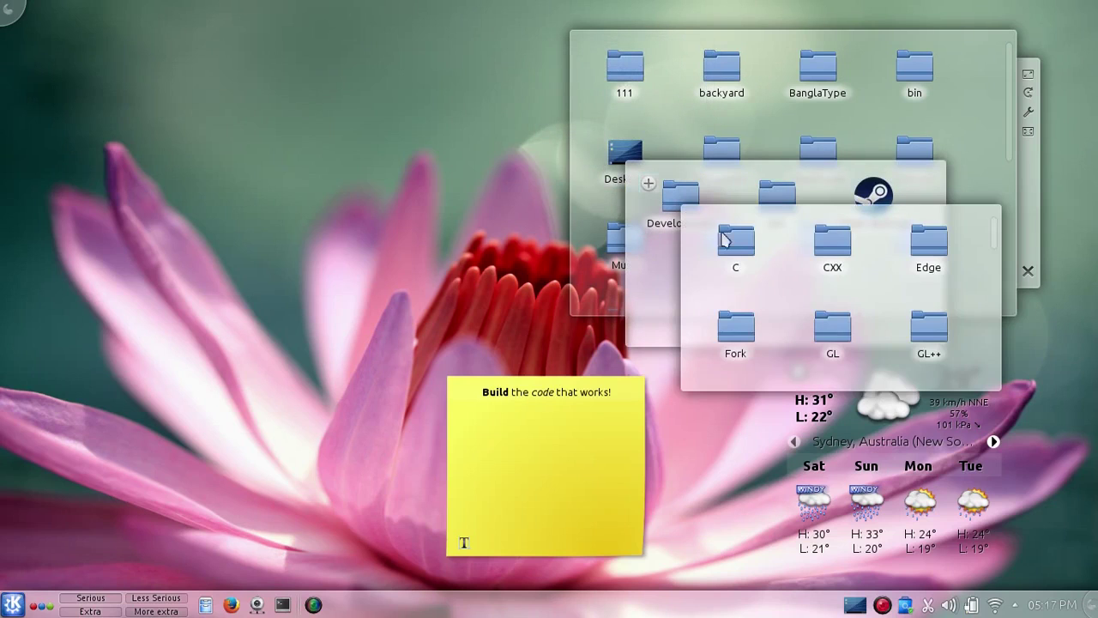
pyautogui.moveTo(738, 257)
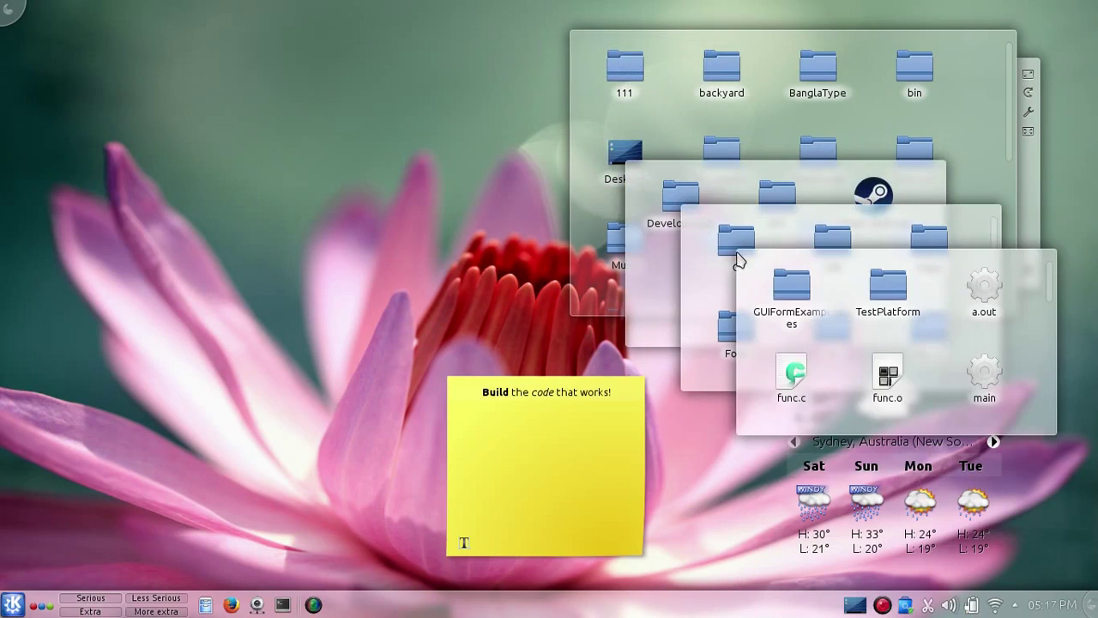
pyautogui.click(794, 375)
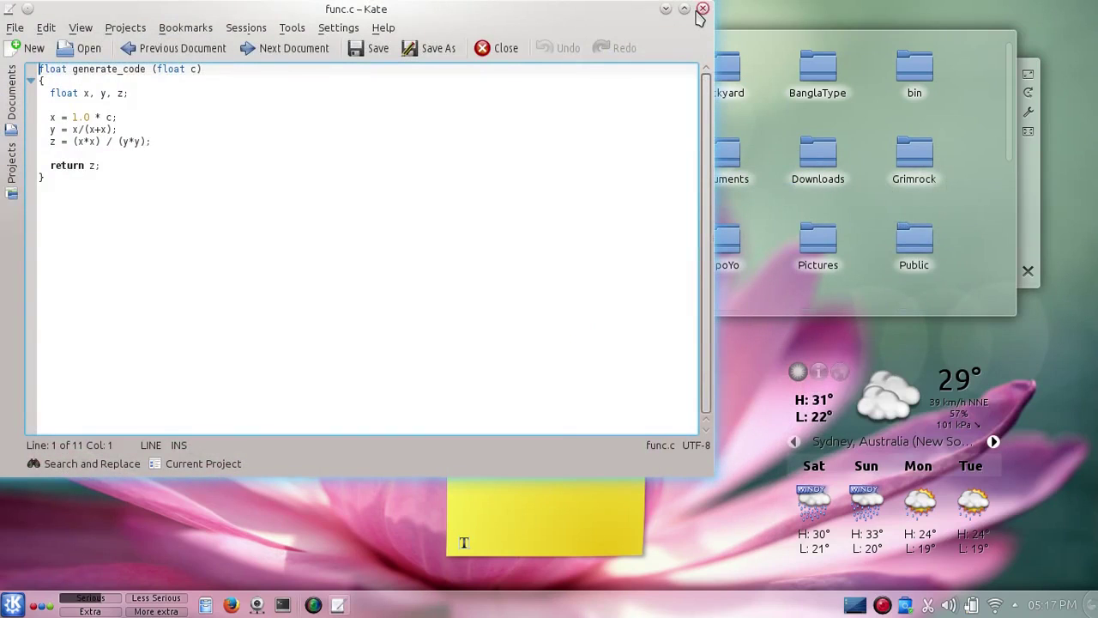
pyautogui.click(702, 9)
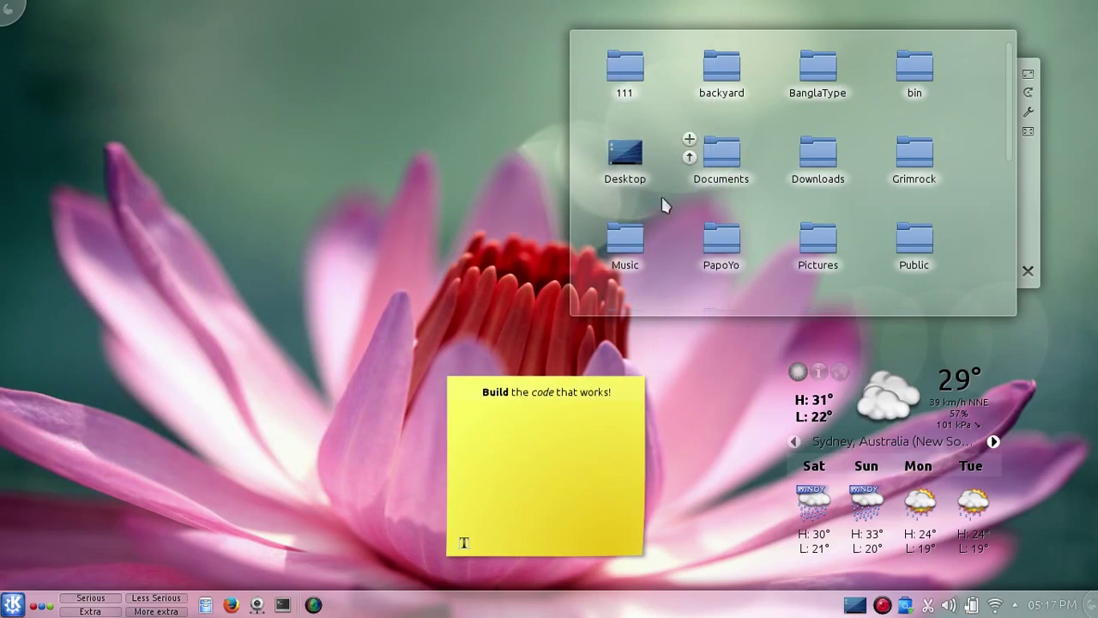
# - Set the Folder widget's location to show the Desktop folder and apply the change
pyautogui.scroll(-3, 703, 201)
pyautogui.scroll(3, 682, 228)
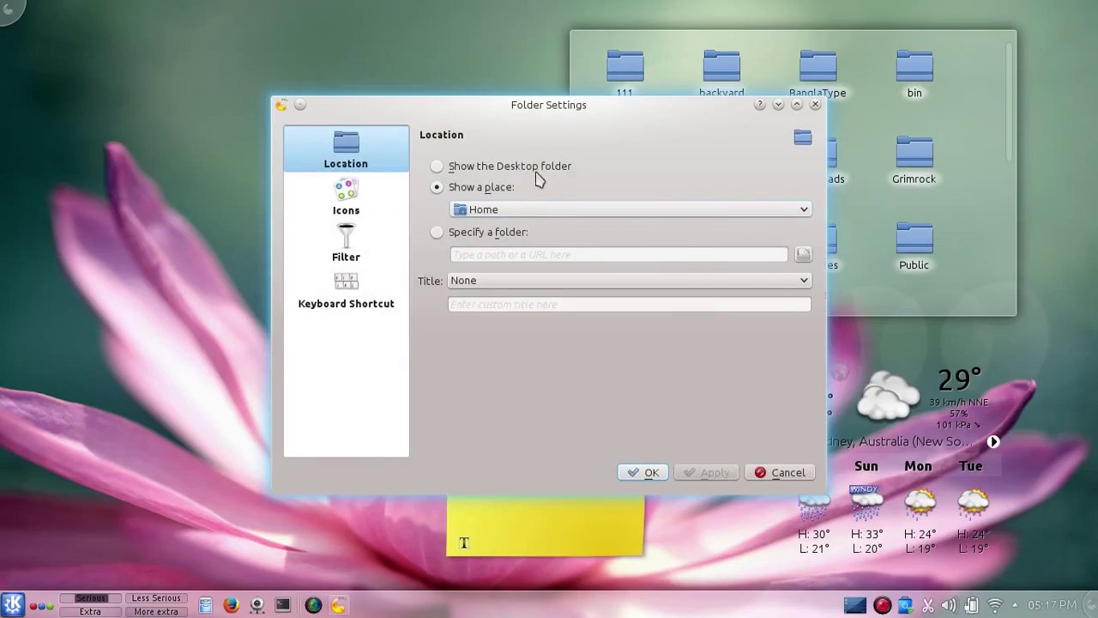
pyautogui.click(500, 171)
pyautogui.click(709, 473)
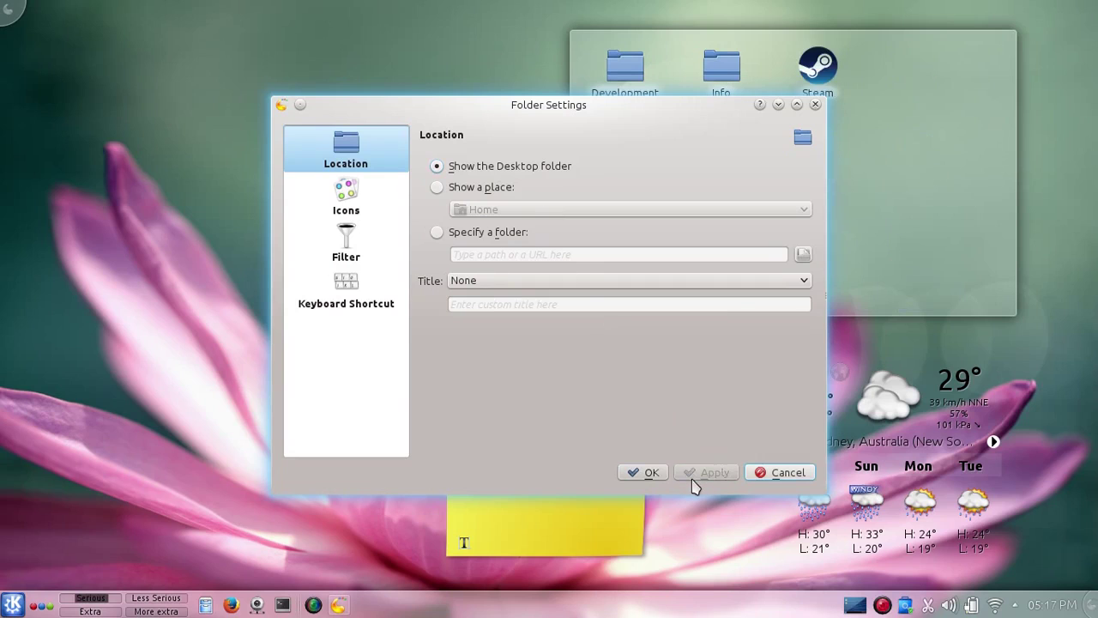
# - Enable Align to grid in the Folder widget's icon settings, then apply and close the settings
pyautogui.moveTo(675, 115); pyautogui.dragTo(487, 136)
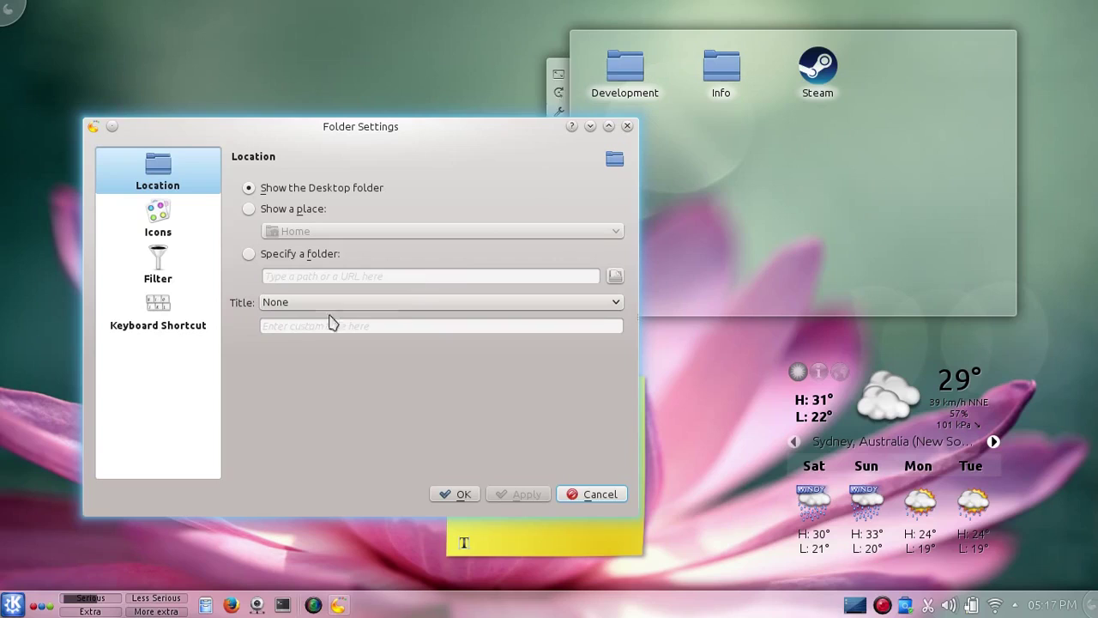
pyautogui.click(174, 233)
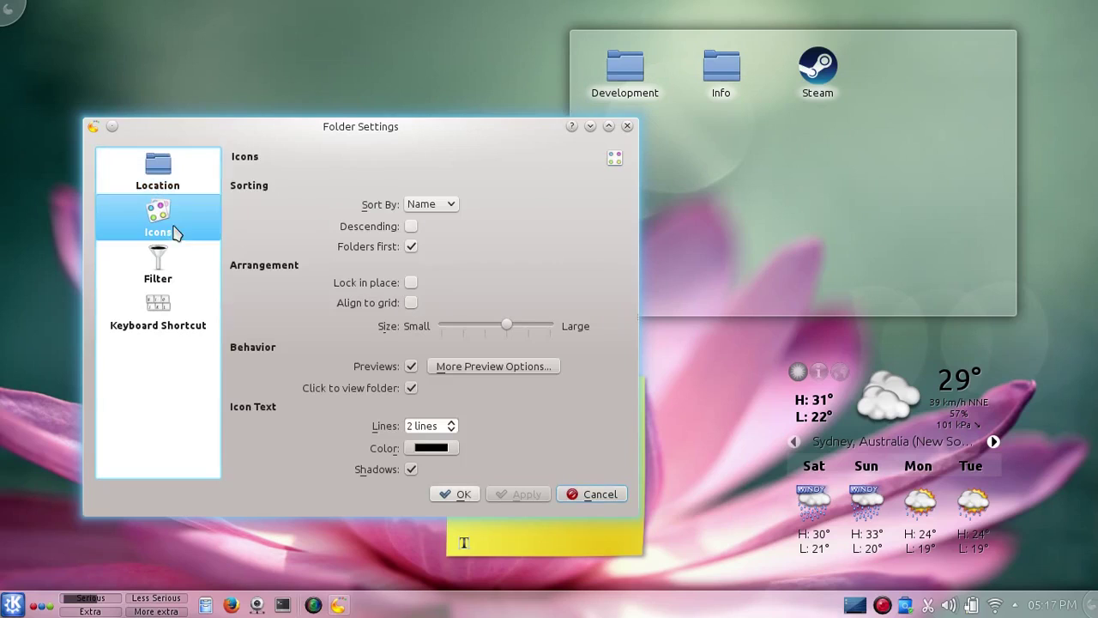
pyautogui.click(411, 304)
pyautogui.click(509, 496)
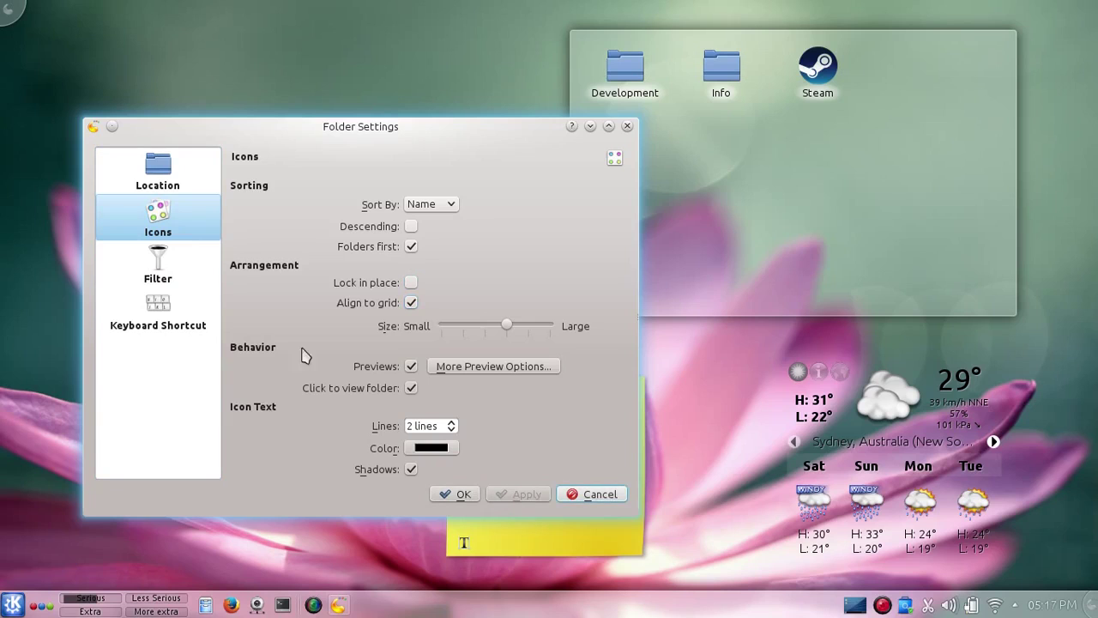
pyautogui.click(459, 495)
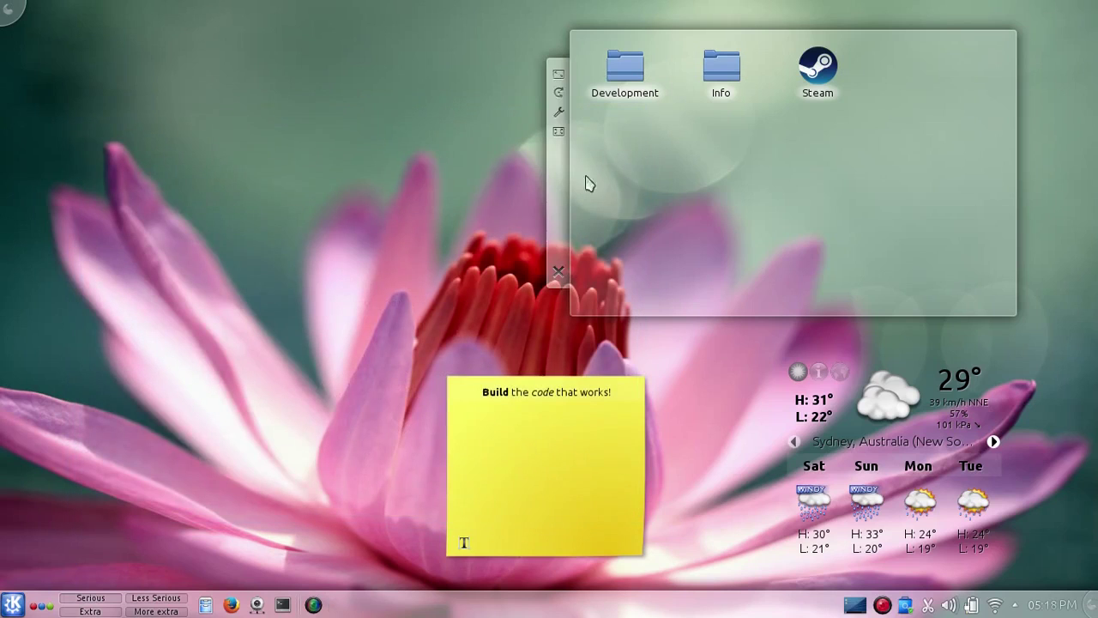
# - Reposition the Folder widget above the weather widget and resize it slightly wider
pyautogui.moveTo(553, 210); pyautogui.dragTo(668, 167)
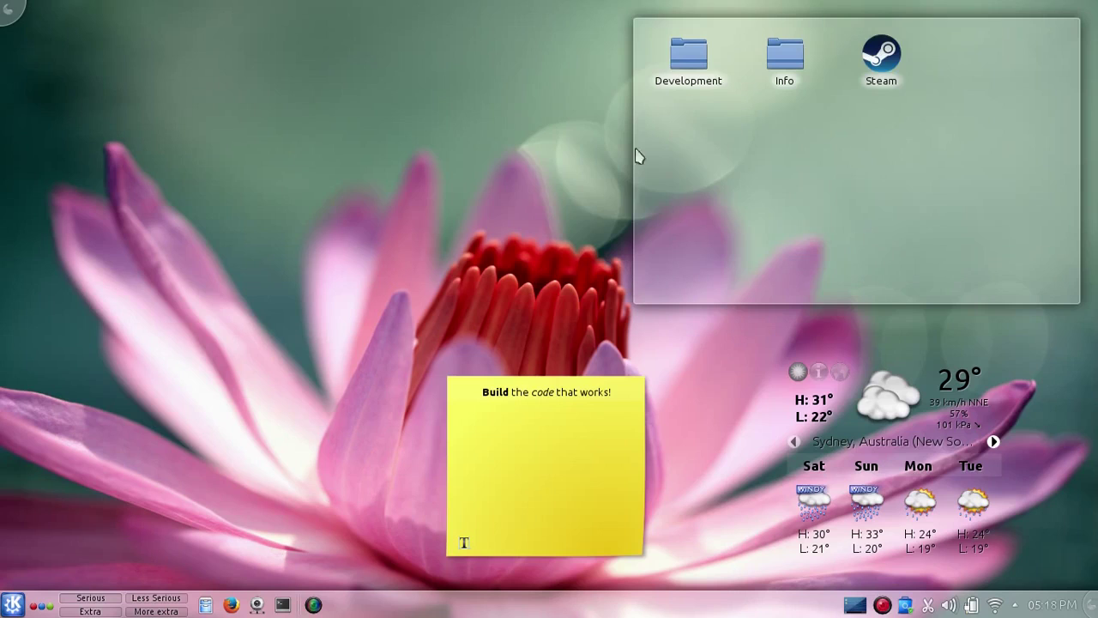
pyautogui.moveTo(517, 131); pyautogui.dragTo(107, 135)
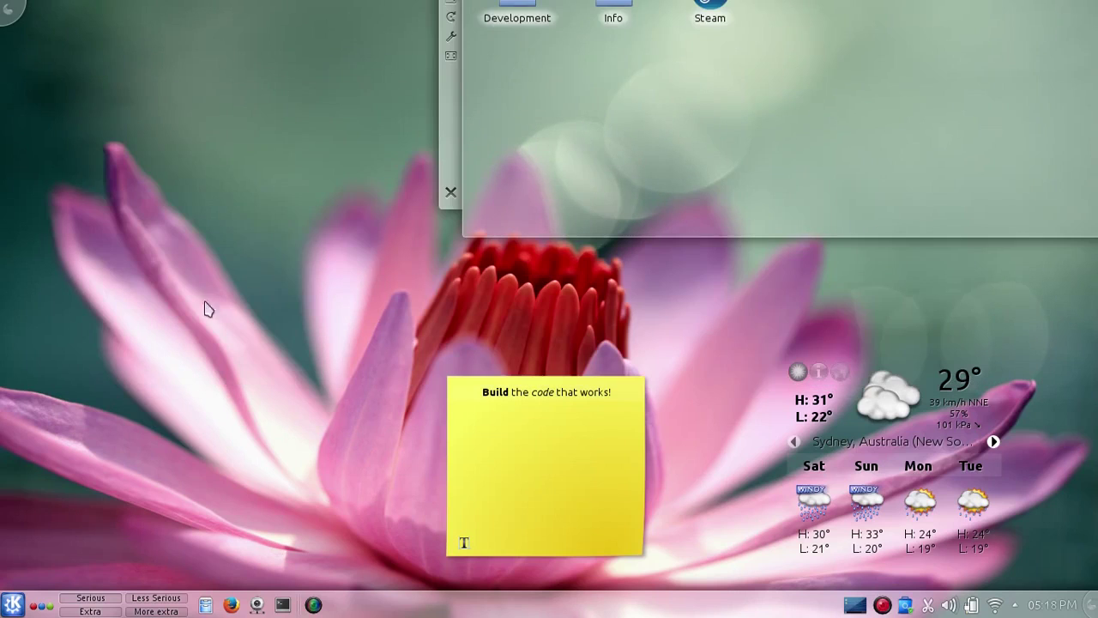
pyautogui.moveTo(460, 152); pyautogui.dragTo(649, 116)
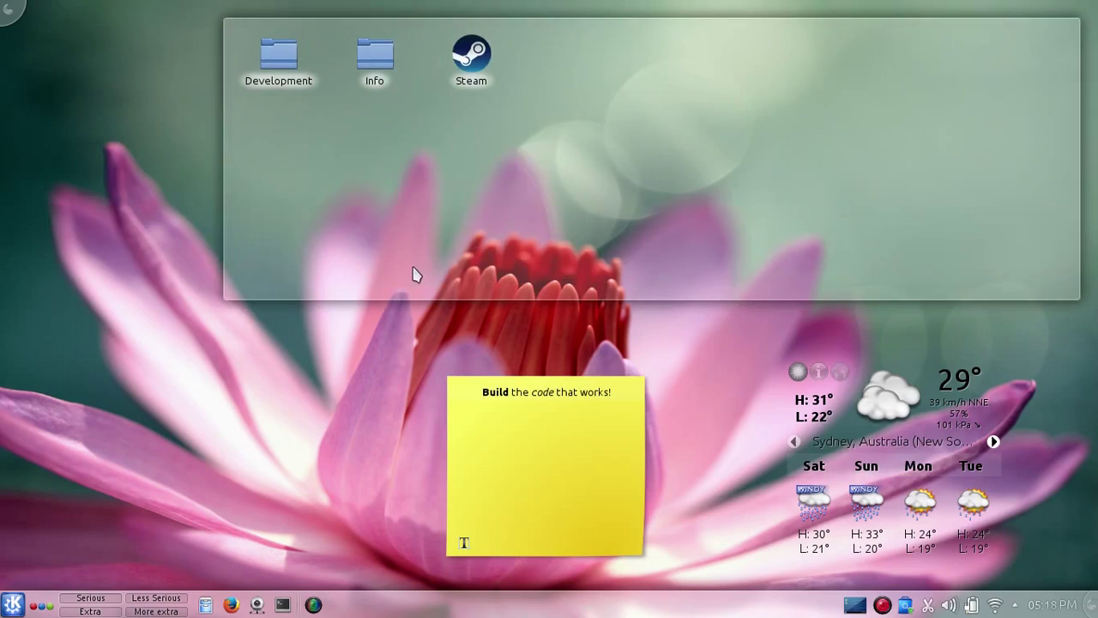
pyautogui.moveTo(213, 70); pyautogui.dragTo(577, 65)
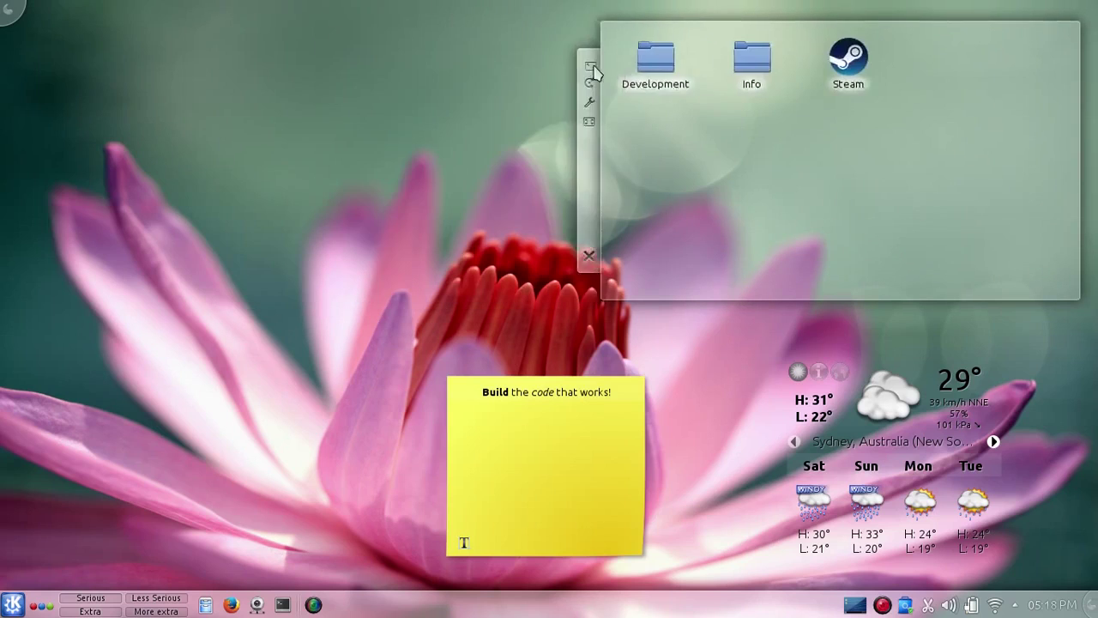
# - Set the desktop wallpaper to Ariya in the Default Desktop Settings and apply the change
pyautogui.rightClick(265, 256)
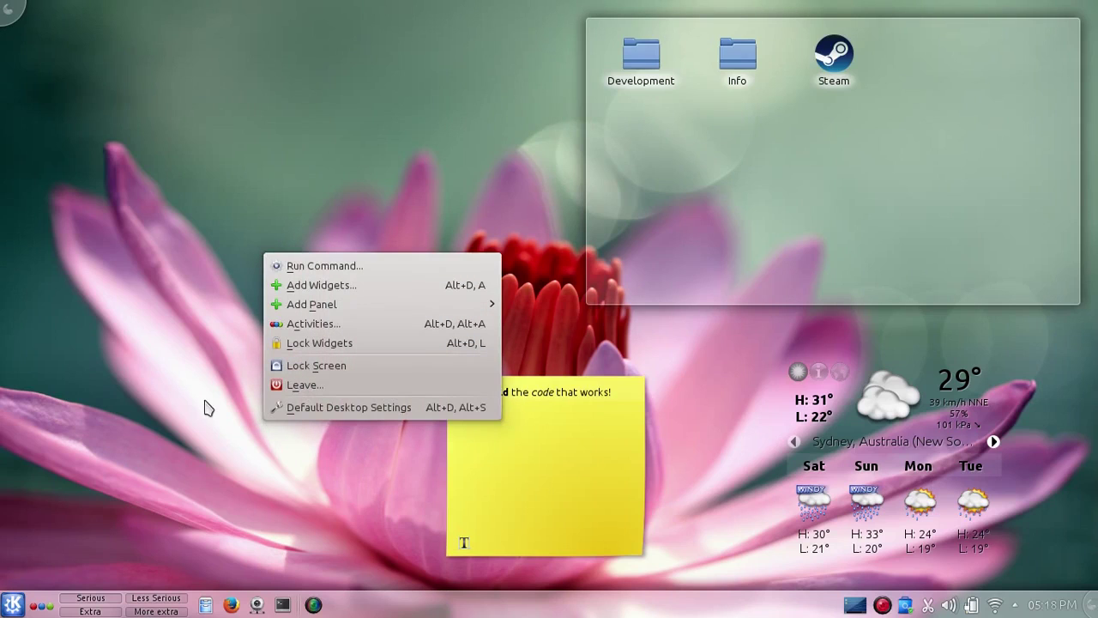
pyautogui.click(302, 410)
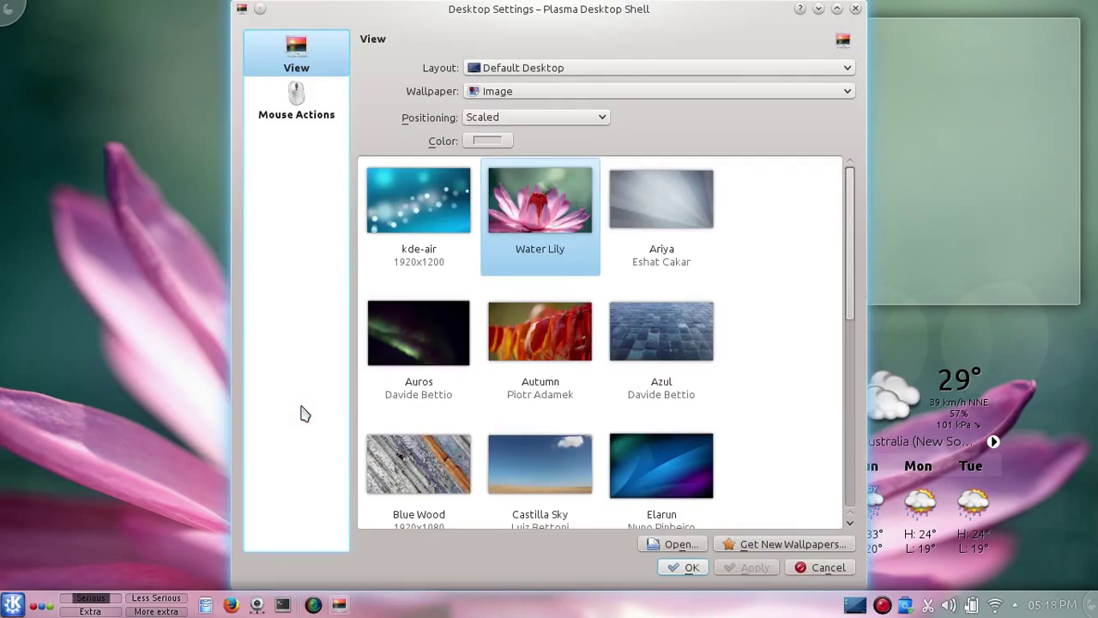
pyautogui.moveTo(850, 250); pyautogui.dragTo(826, 206)
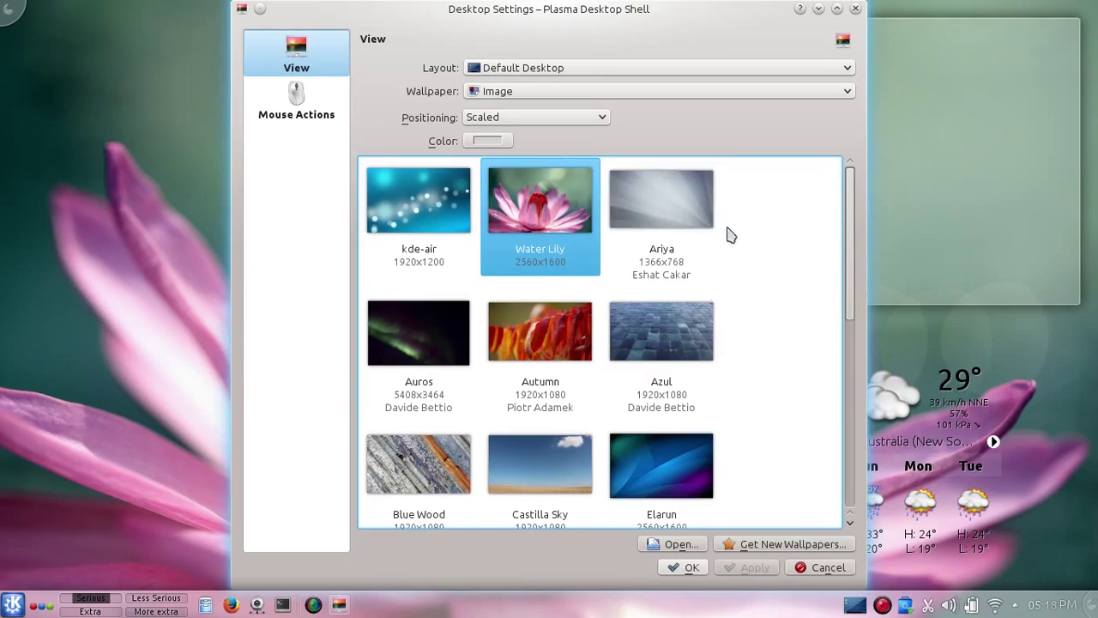
pyautogui.click(671, 228)
pyautogui.click(740, 570)
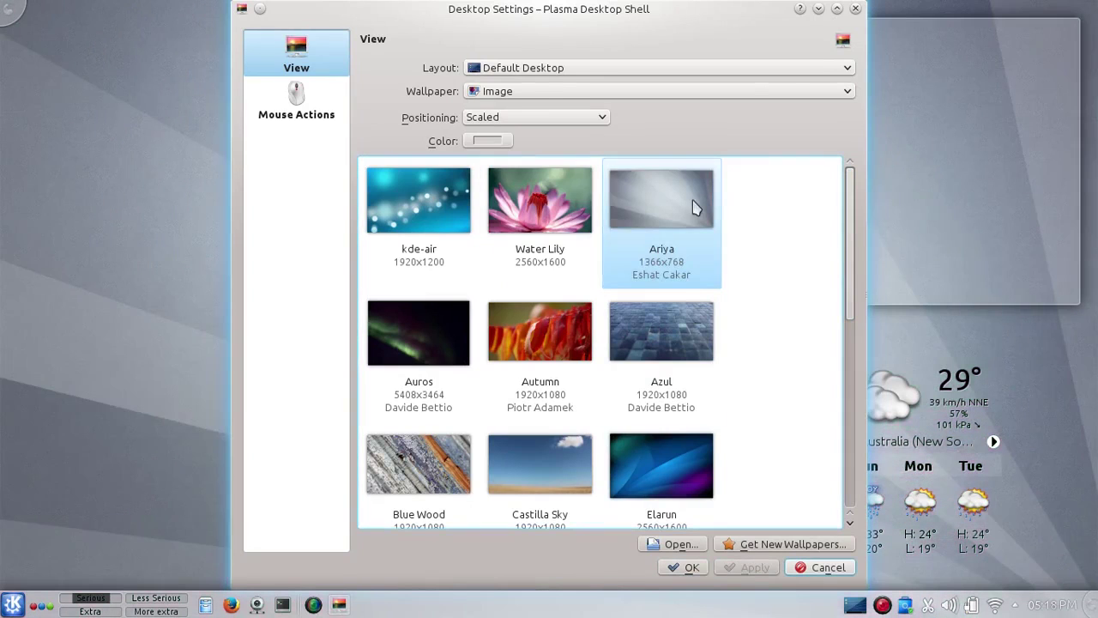
# - Change the desktop layout to Folder and apply it to display the Desktop folder's contents directly on the desktop
pyautogui.click(562, 71)
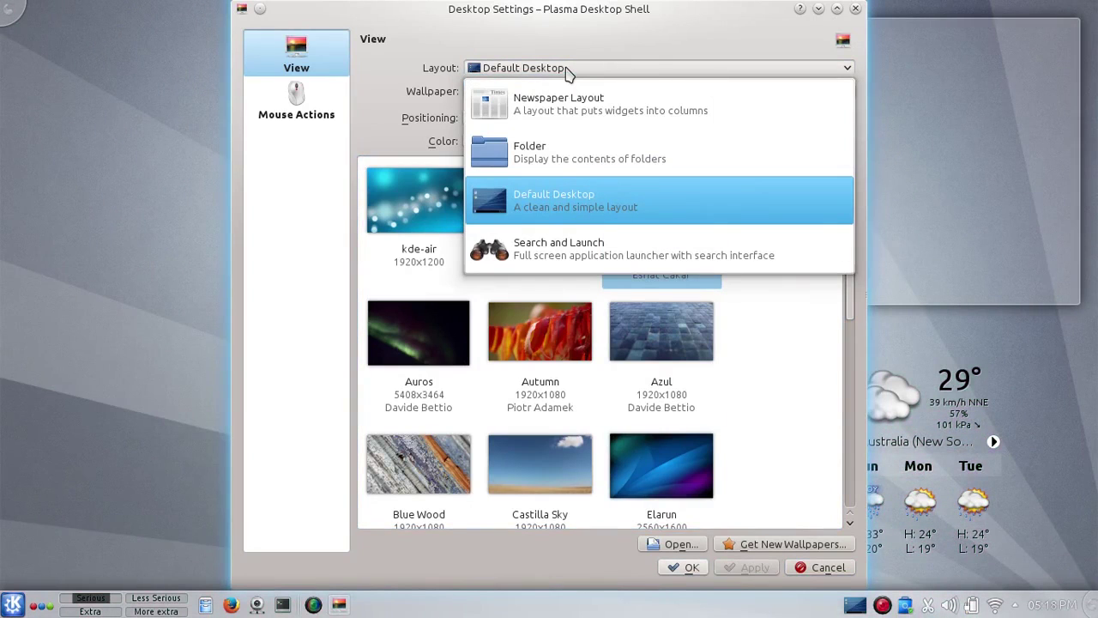
pyautogui.click(593, 206)
pyautogui.moveTo(382, 6); pyautogui.dragTo(430, 13)
pyautogui.click(578, 73)
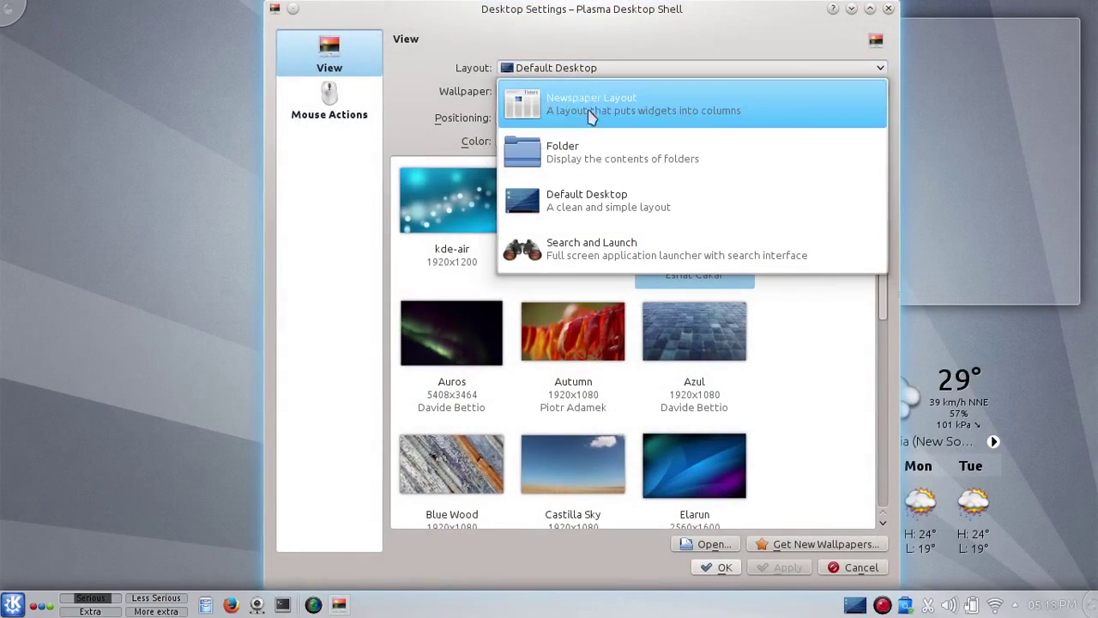
pyautogui.click(597, 163)
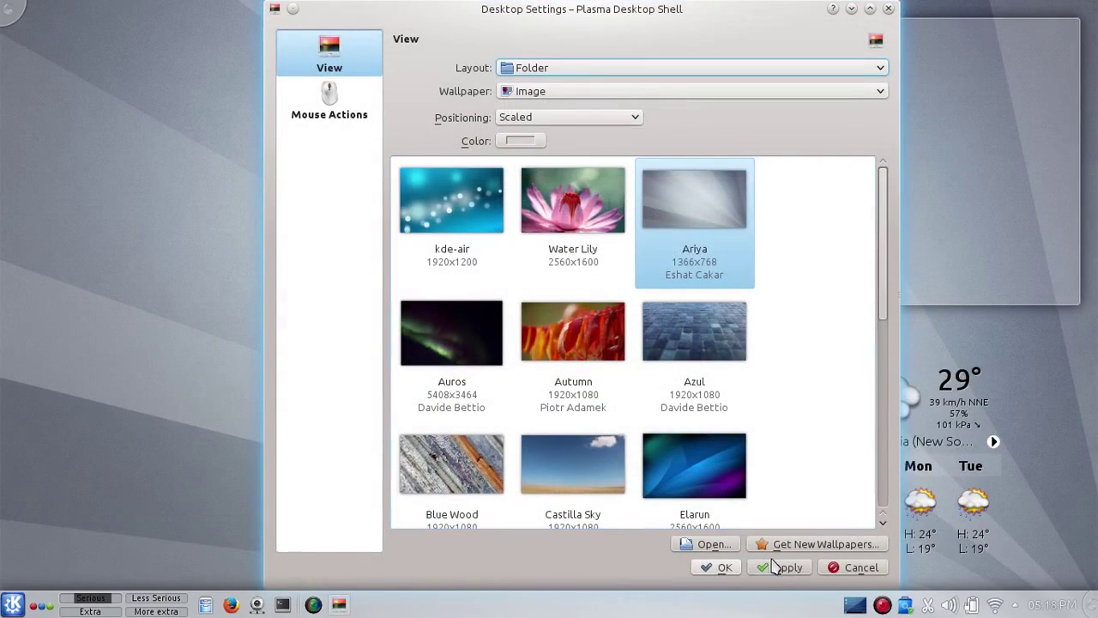
pyautogui.click(776, 567)
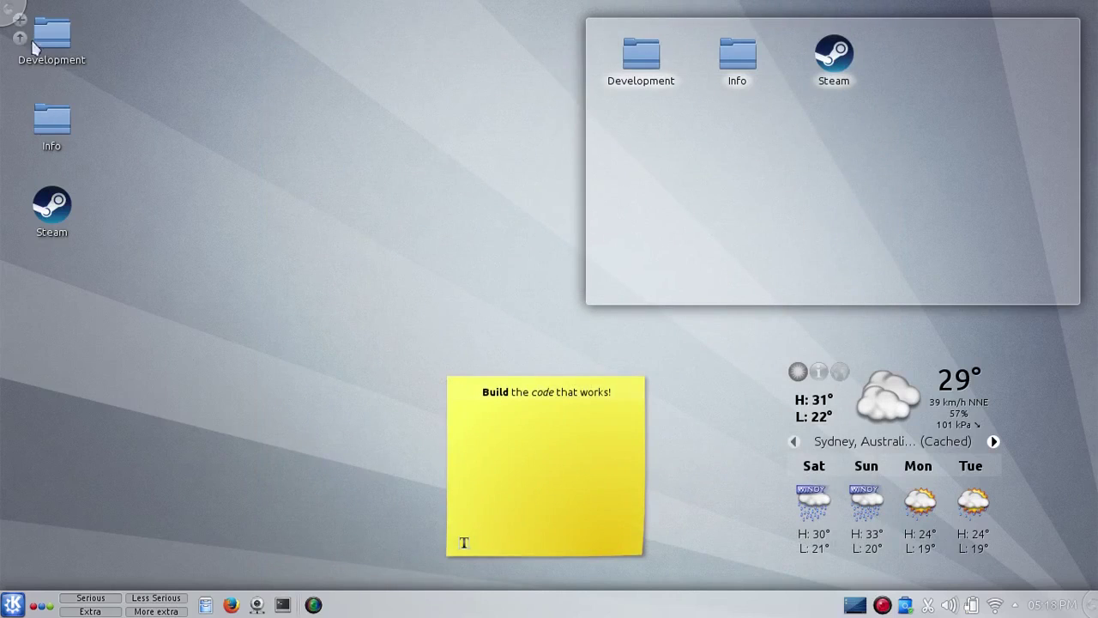
pyautogui.moveTo(142, 429); pyautogui.dragTo(130, 73)
# - Reopen the desktop's Folder Settings, set the layout back to Default Desktop, and apply the change
pyautogui.rightClick(332, 230)
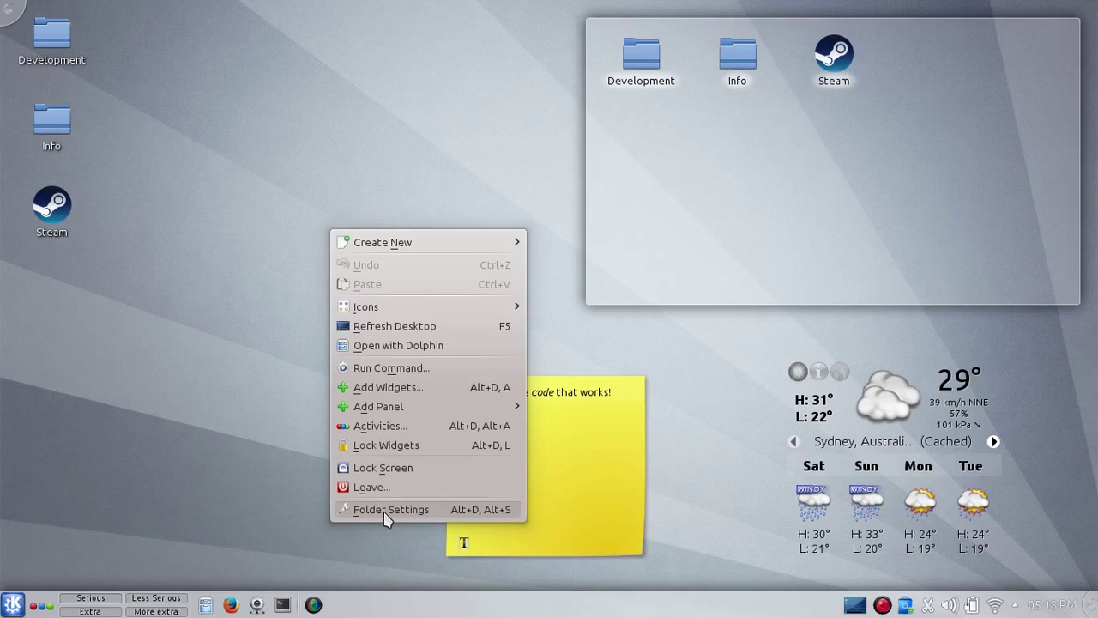
pyautogui.click(294, 238)
pyautogui.rightClick(287, 208)
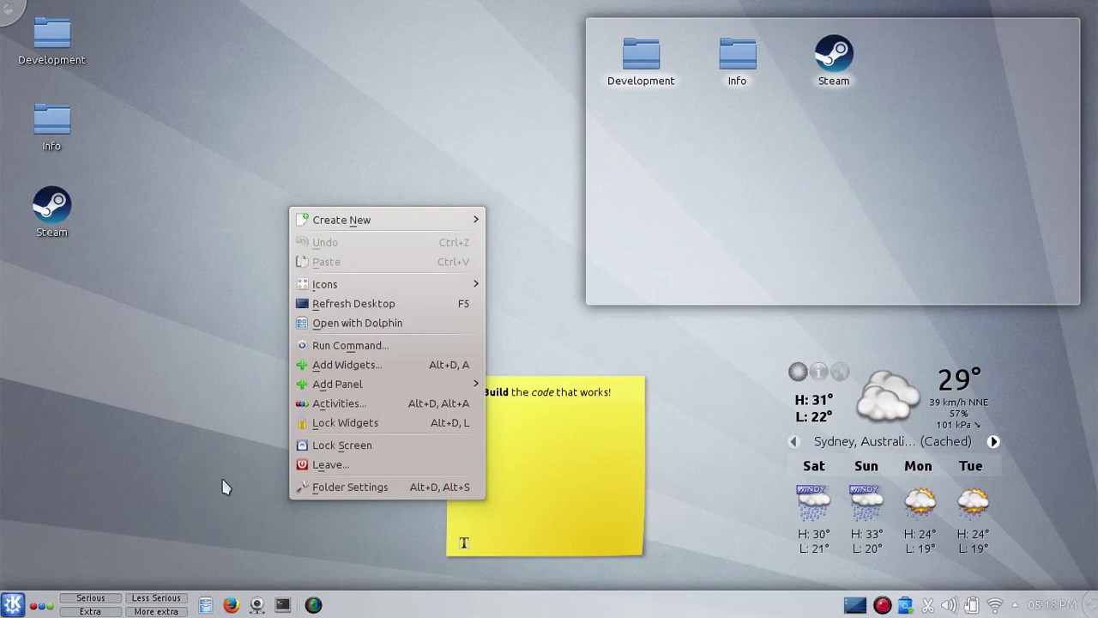
pyautogui.click(321, 489)
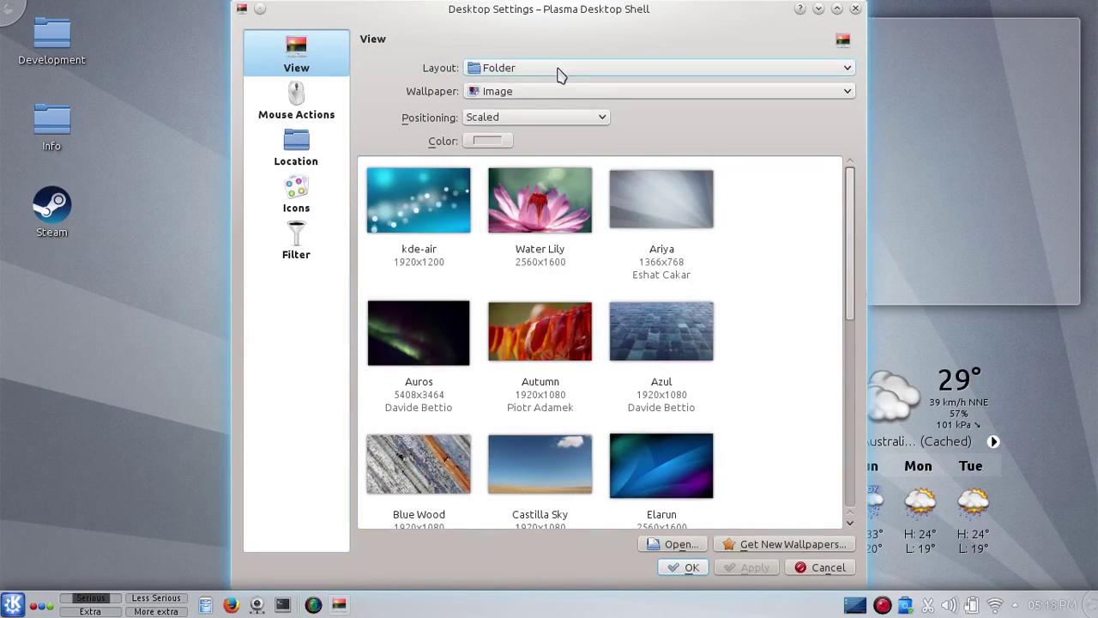
pyautogui.click(559, 70)
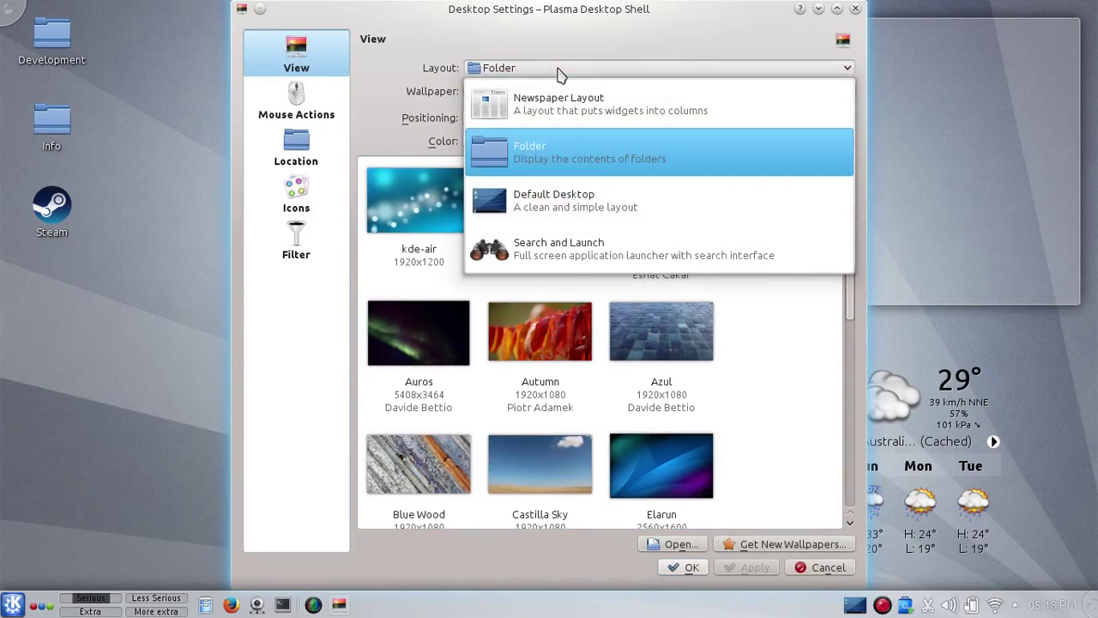
pyautogui.click(590, 204)
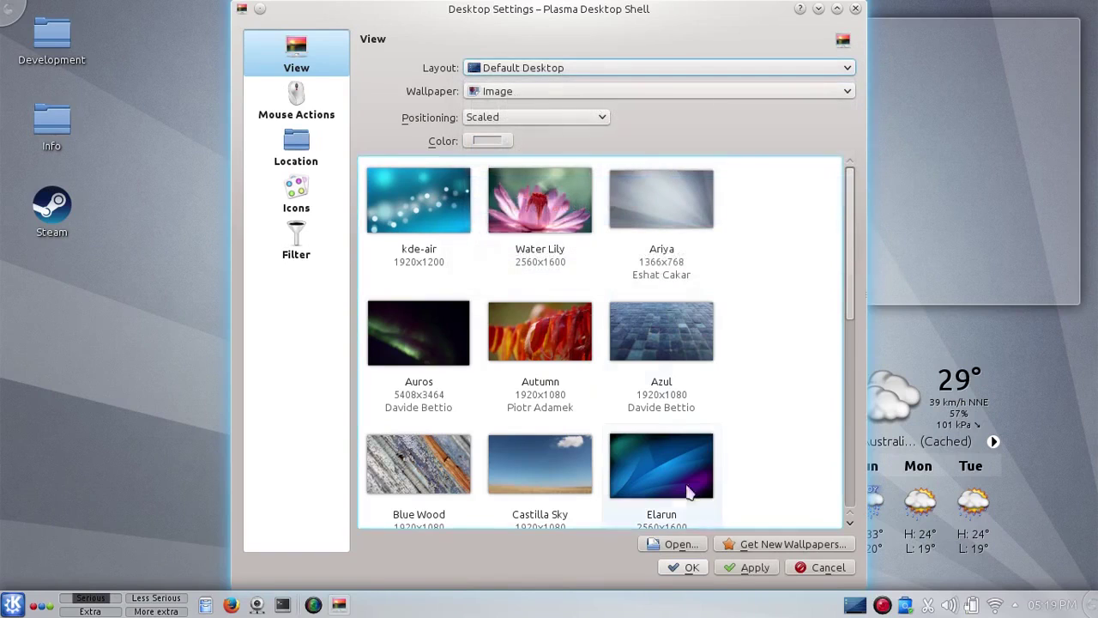
pyautogui.click(740, 568)
pyautogui.moveTo(791, 126)
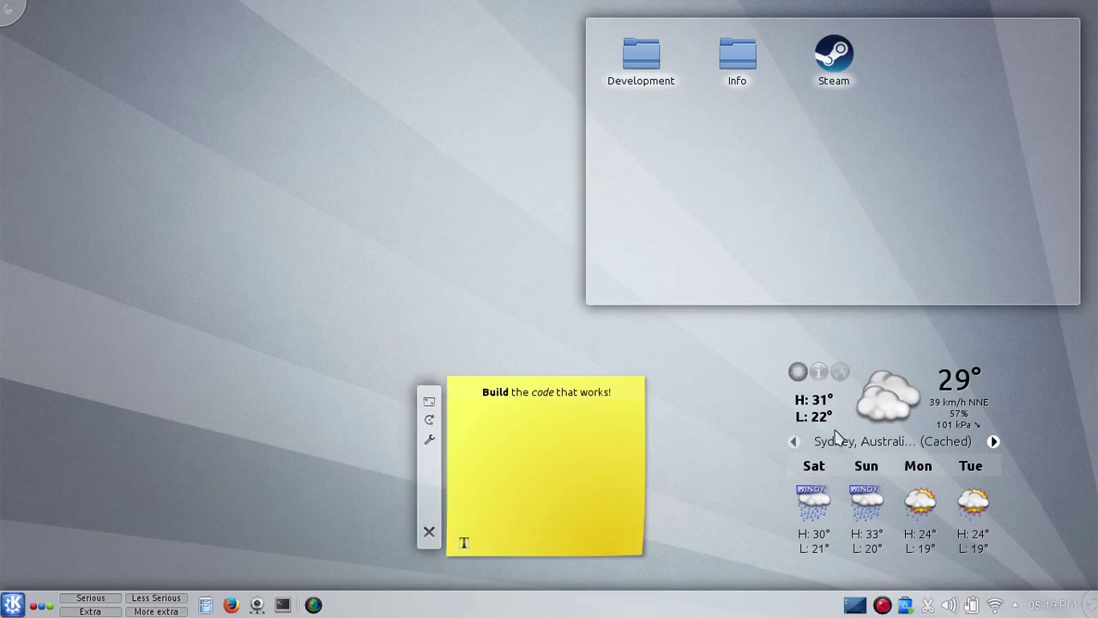
pyautogui.rightClick(330, 190)
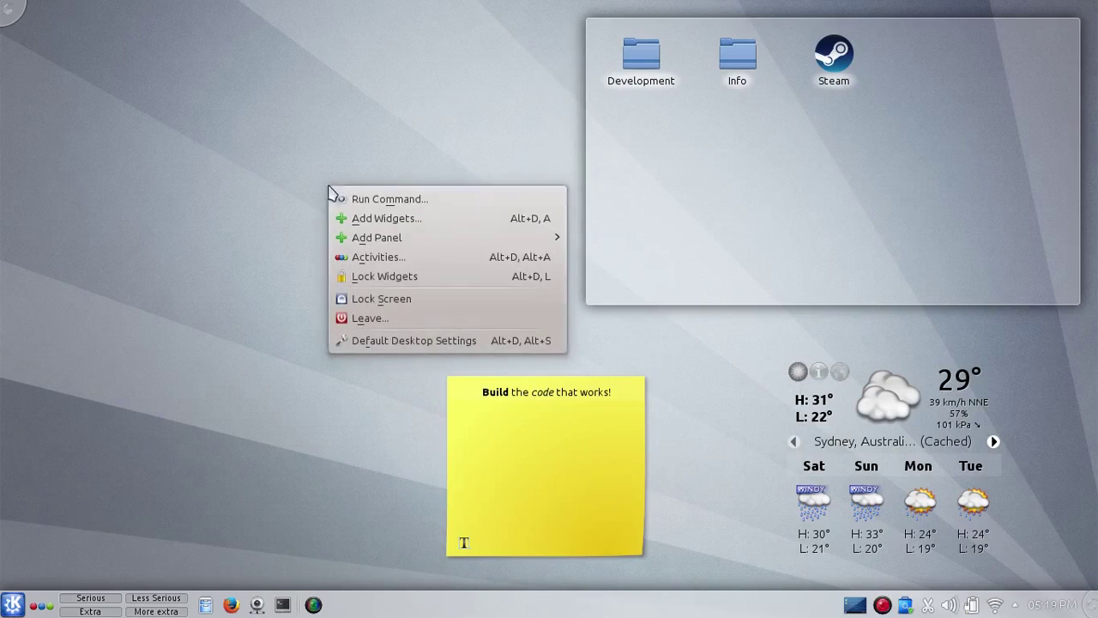
pyautogui.click(214, 316)
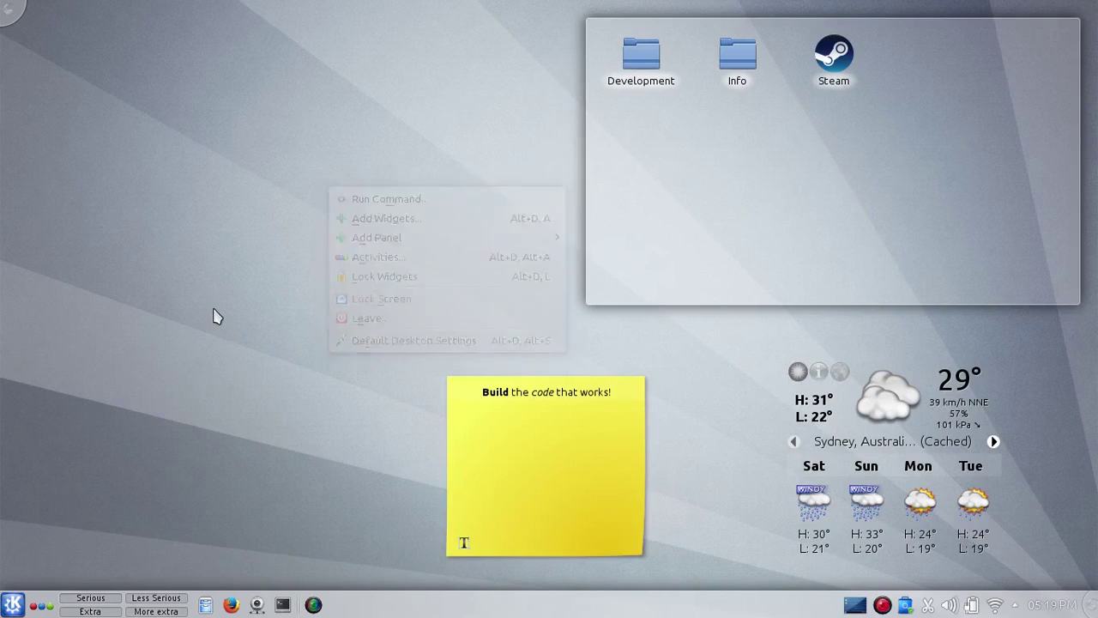
pyautogui.rightClick(316, 283)
pyautogui.click(292, 533)
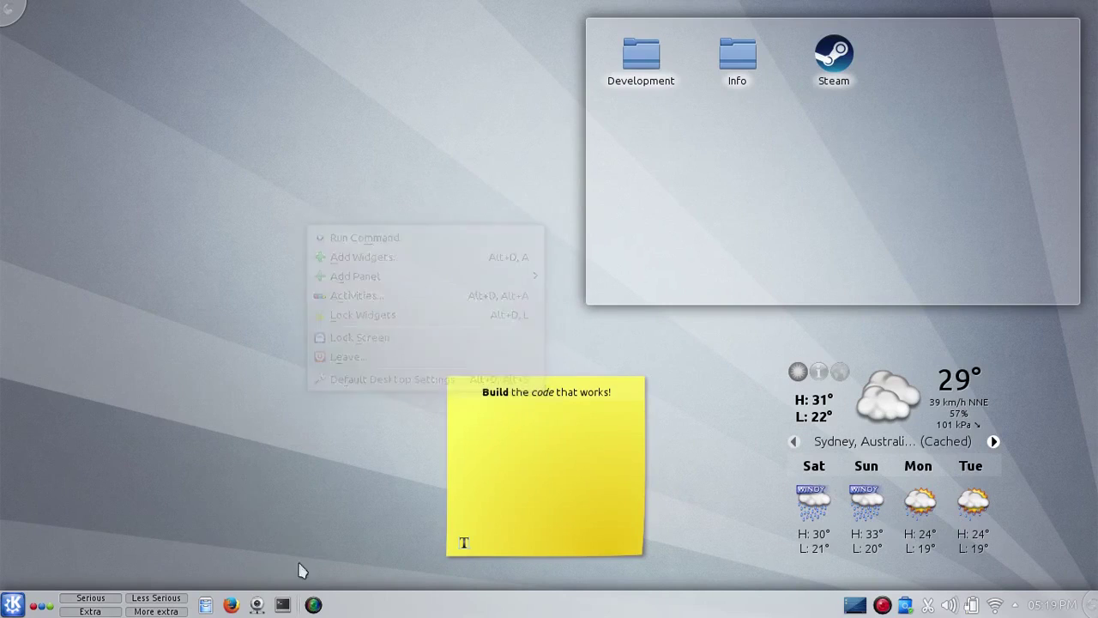
pyautogui.click(313, 604)
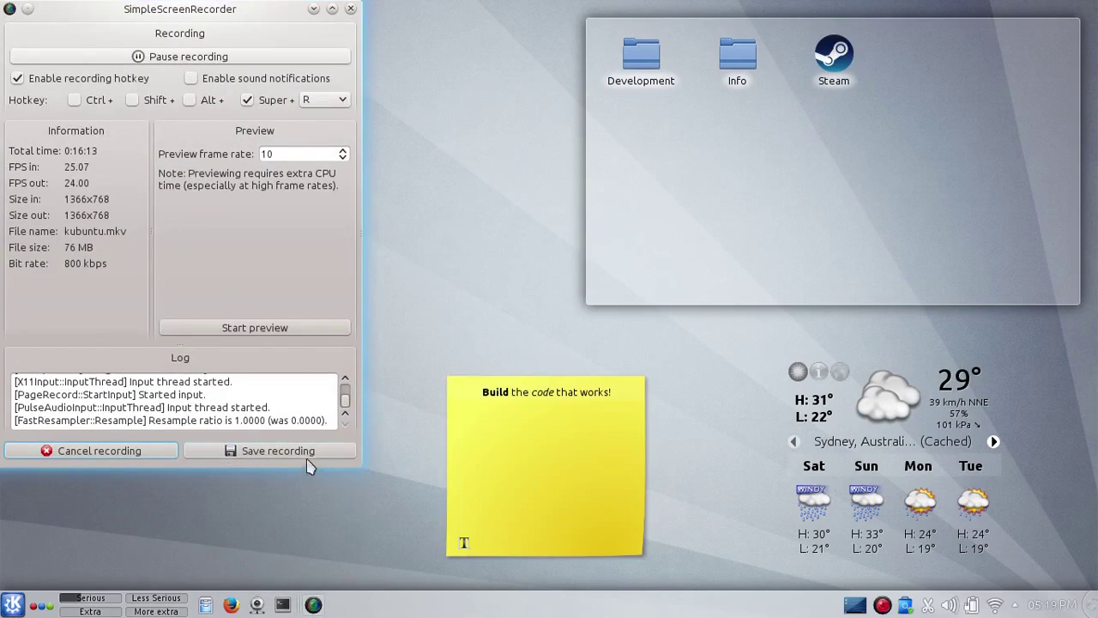
pyautogui.click(314, 604)
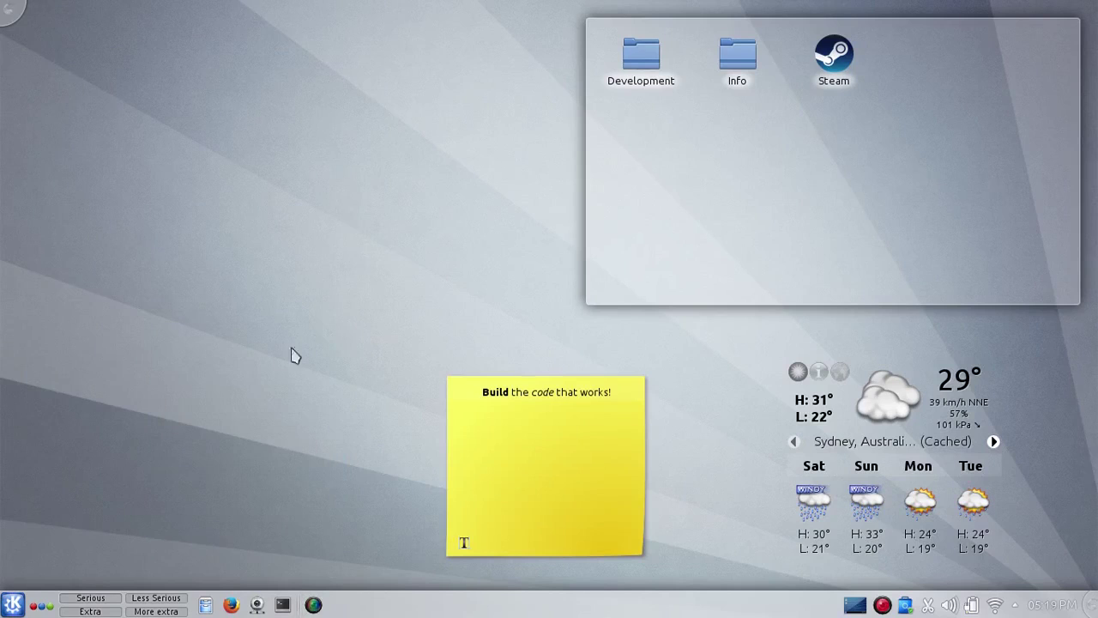
# - Clear the recent applications and recent documents from the launcher's Recently Used list, then close the launcher
pyautogui.click(13, 604)
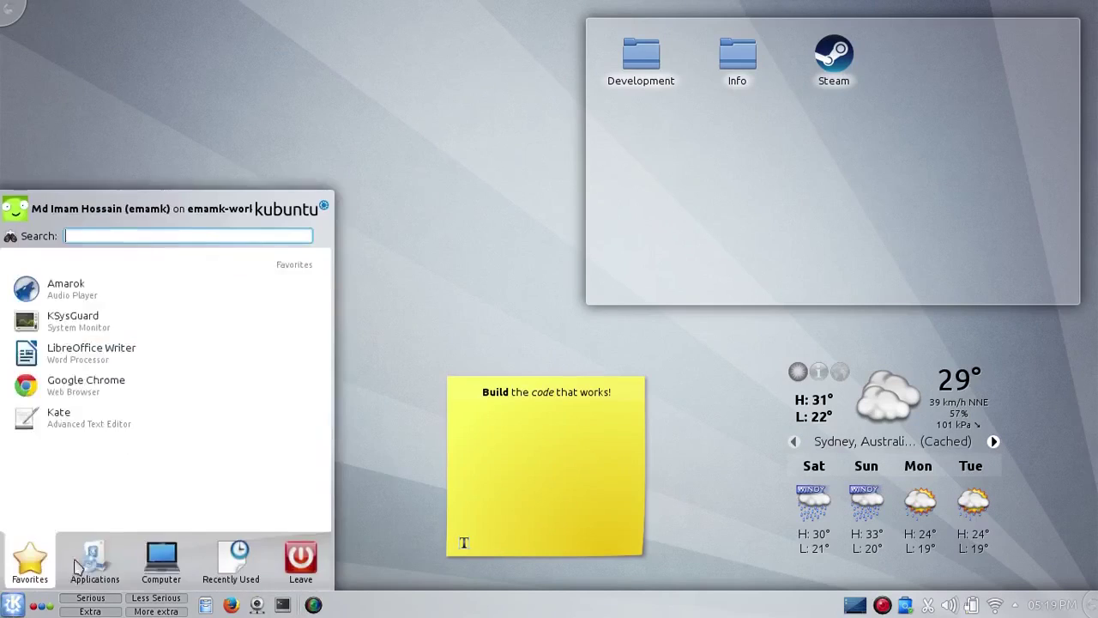
pyautogui.moveTo(180, 562)
pyautogui.moveTo(230, 559)
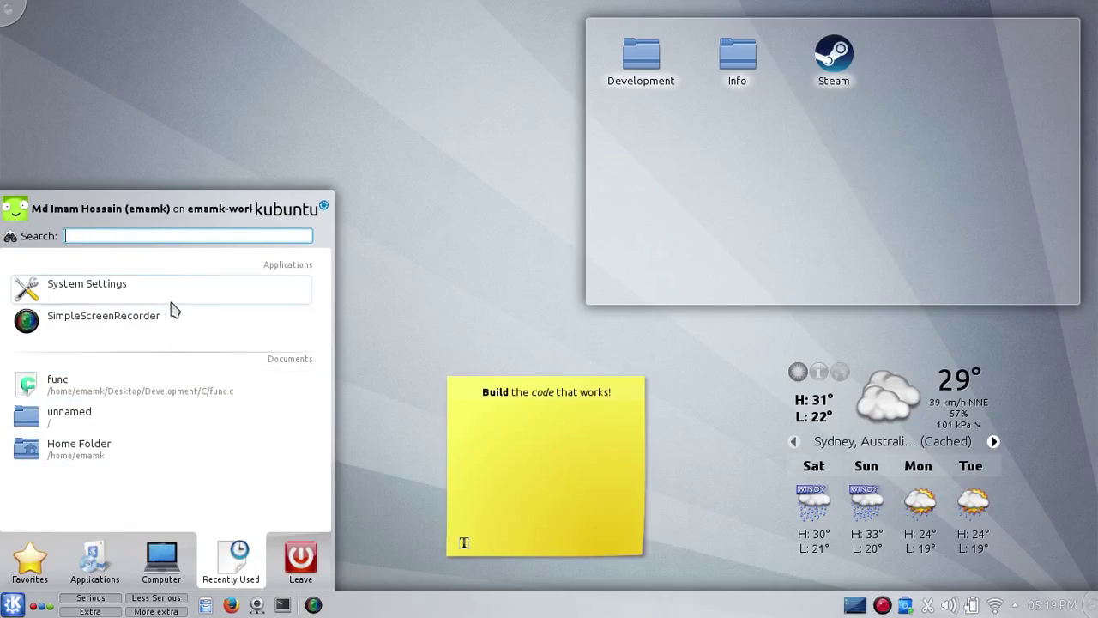
pyautogui.rightClick(131, 388)
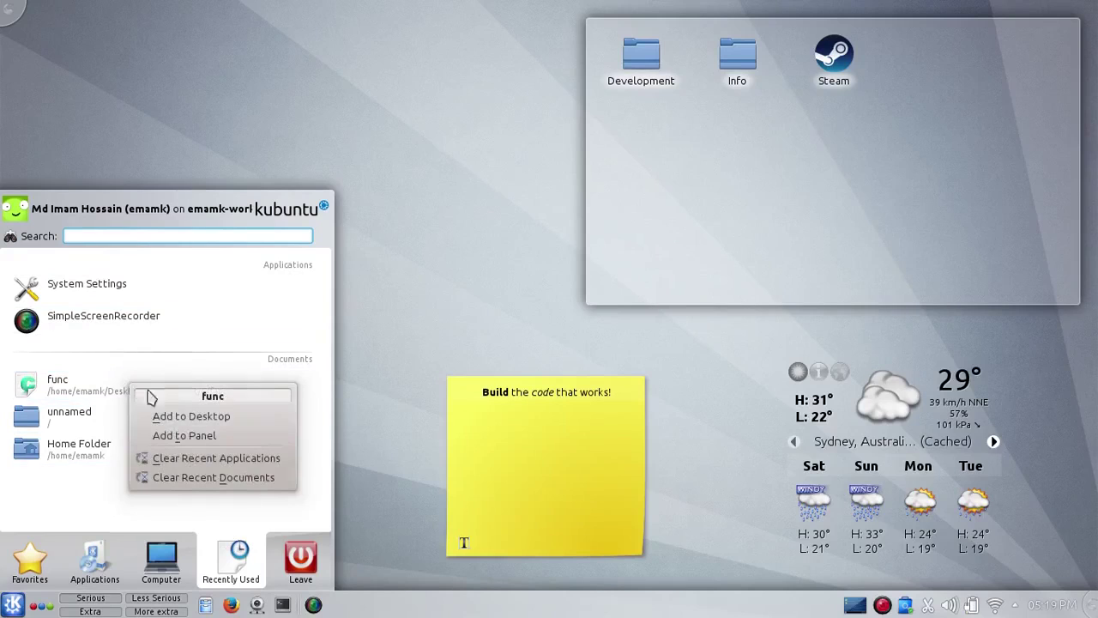
pyautogui.click(184, 458)
pyautogui.rightClick(130, 319)
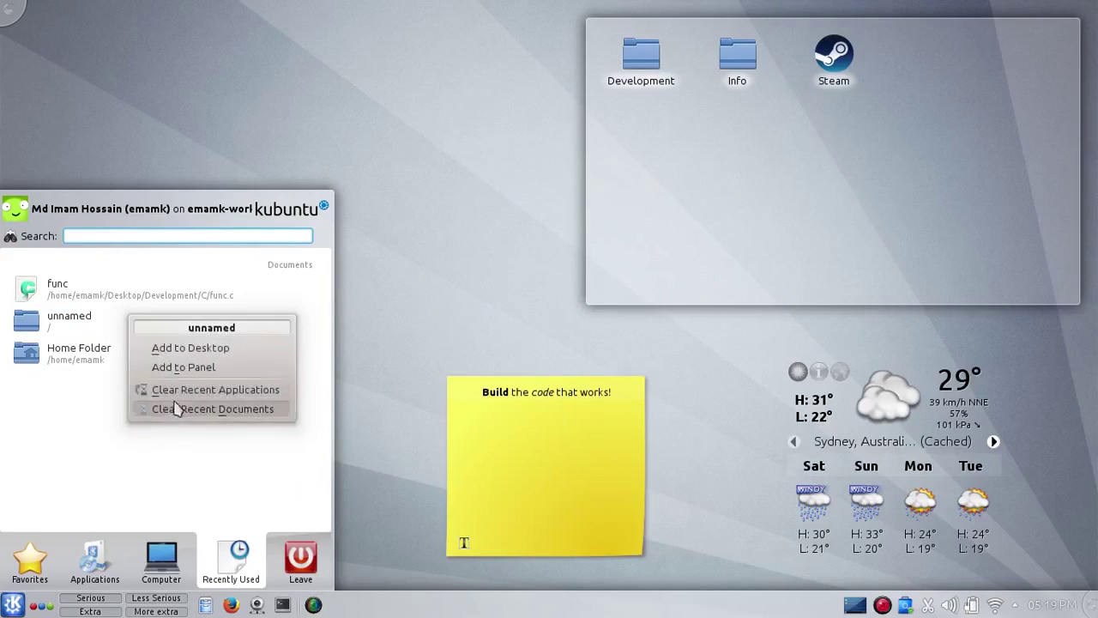
pyautogui.click(180, 410)
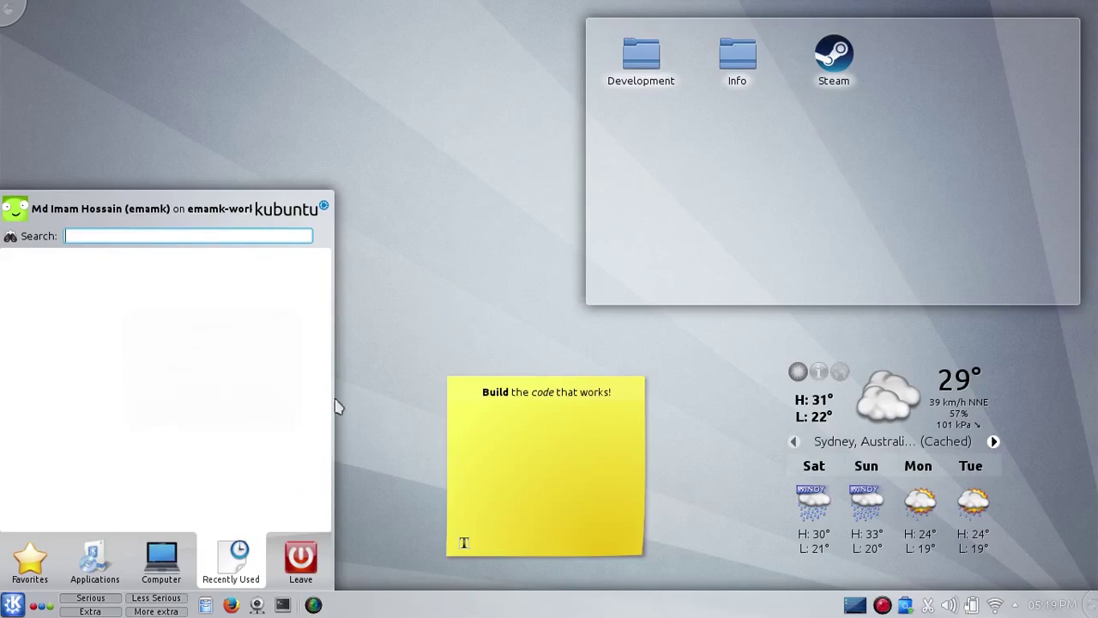
pyautogui.click(428, 296)
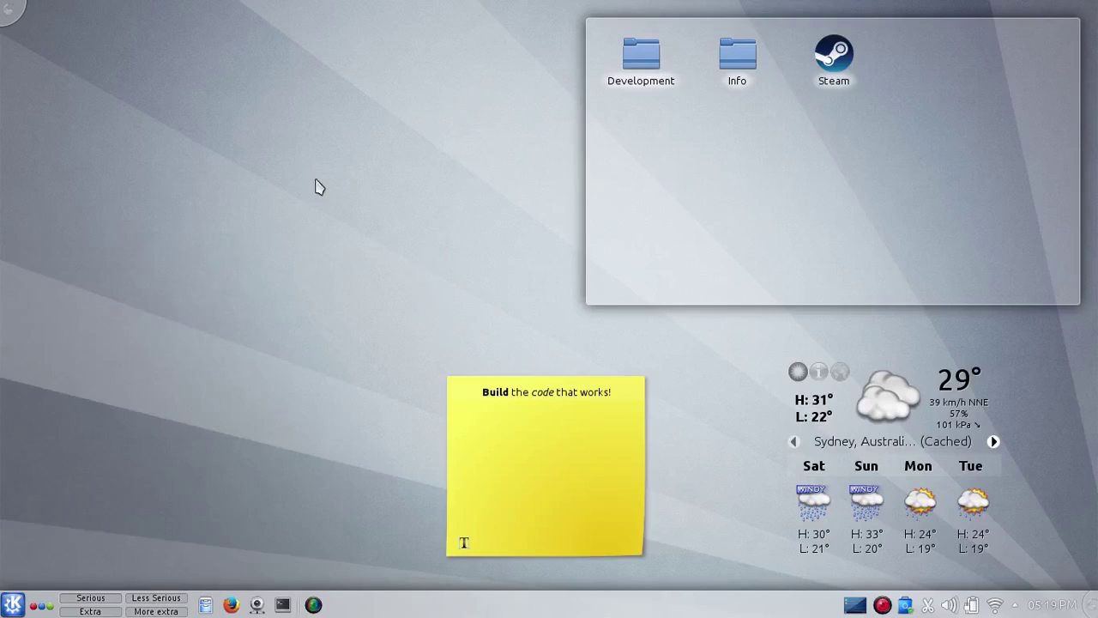